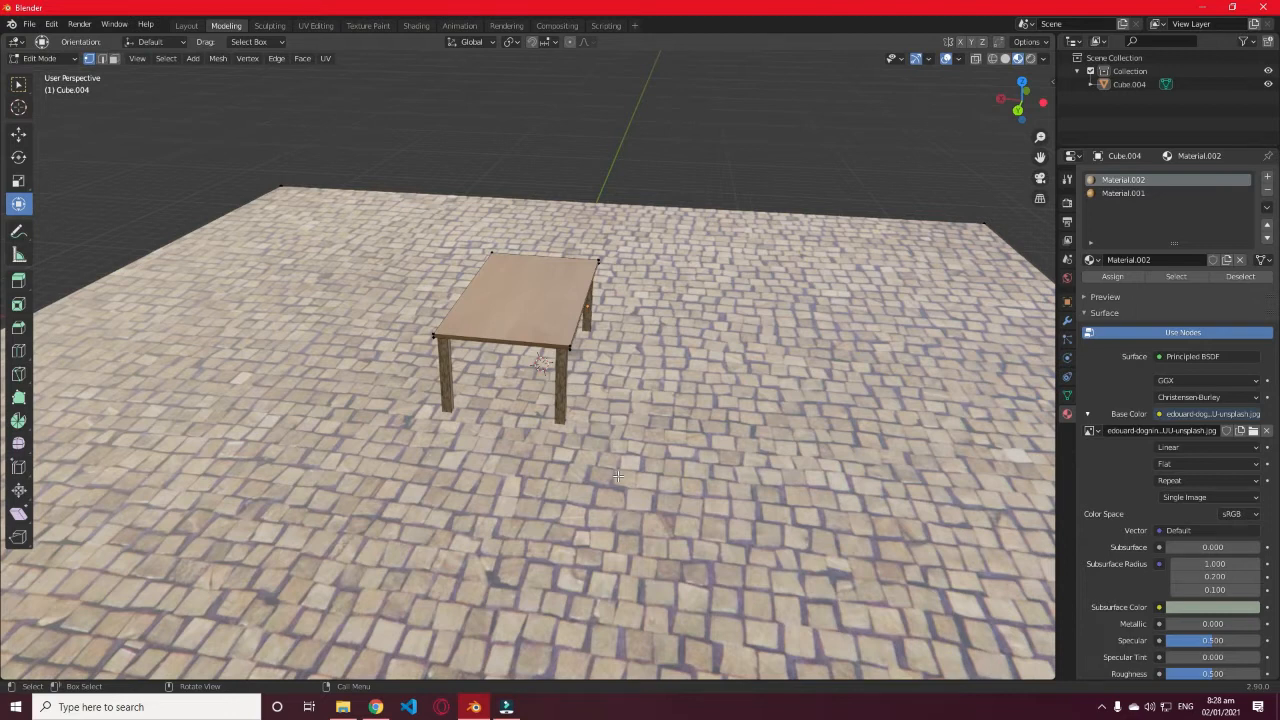
Step: Start a new default scene, discarding the unsaved changes to the current table scene
{"action": "middle_click_drag", "start_coordinate": [619, 470], "coordinate": [534, 487]}
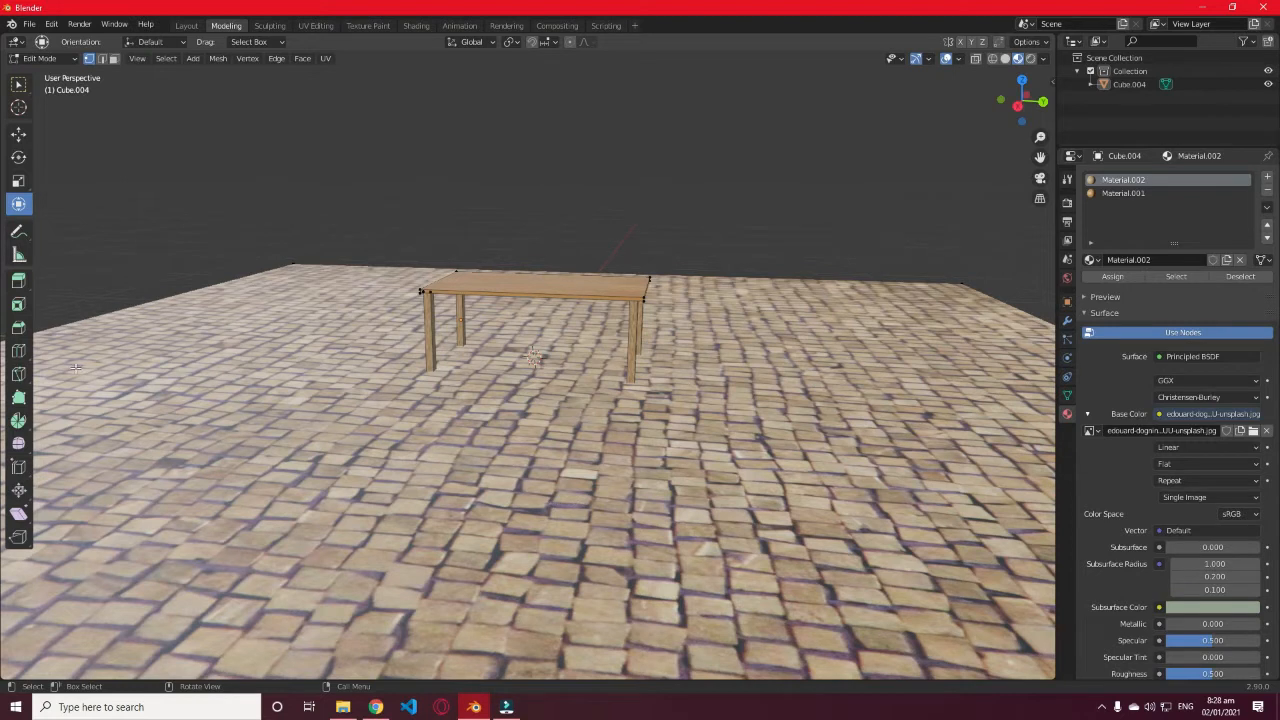
{"action": "left_click", "coordinate": [28, 23]}
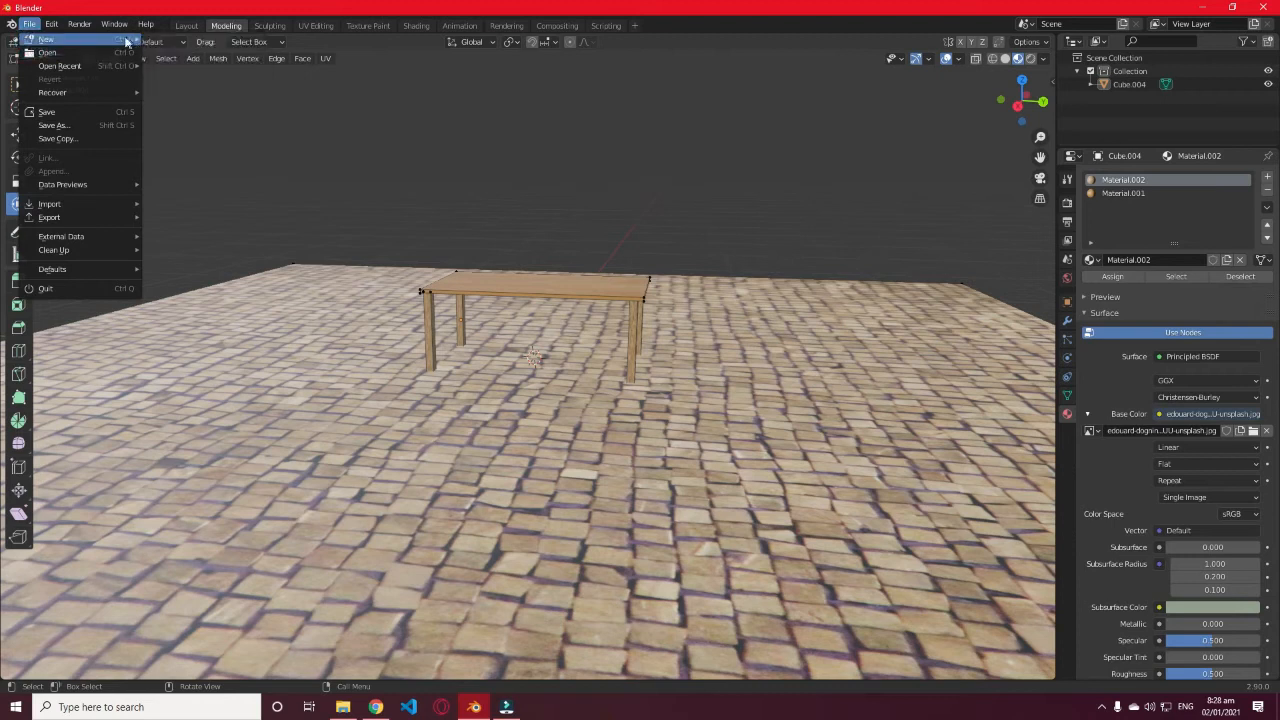
{"action": "left_click", "coordinate": [163, 38]}
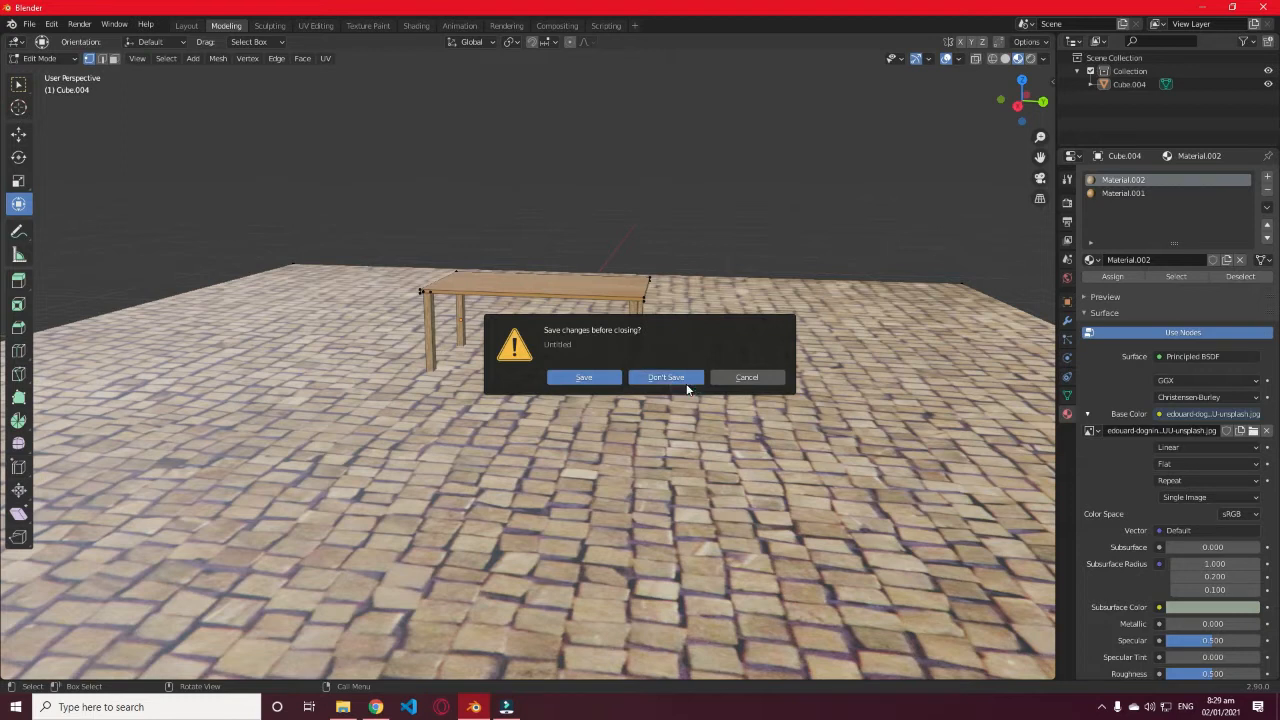
{"action": "key", "text": "Return"}
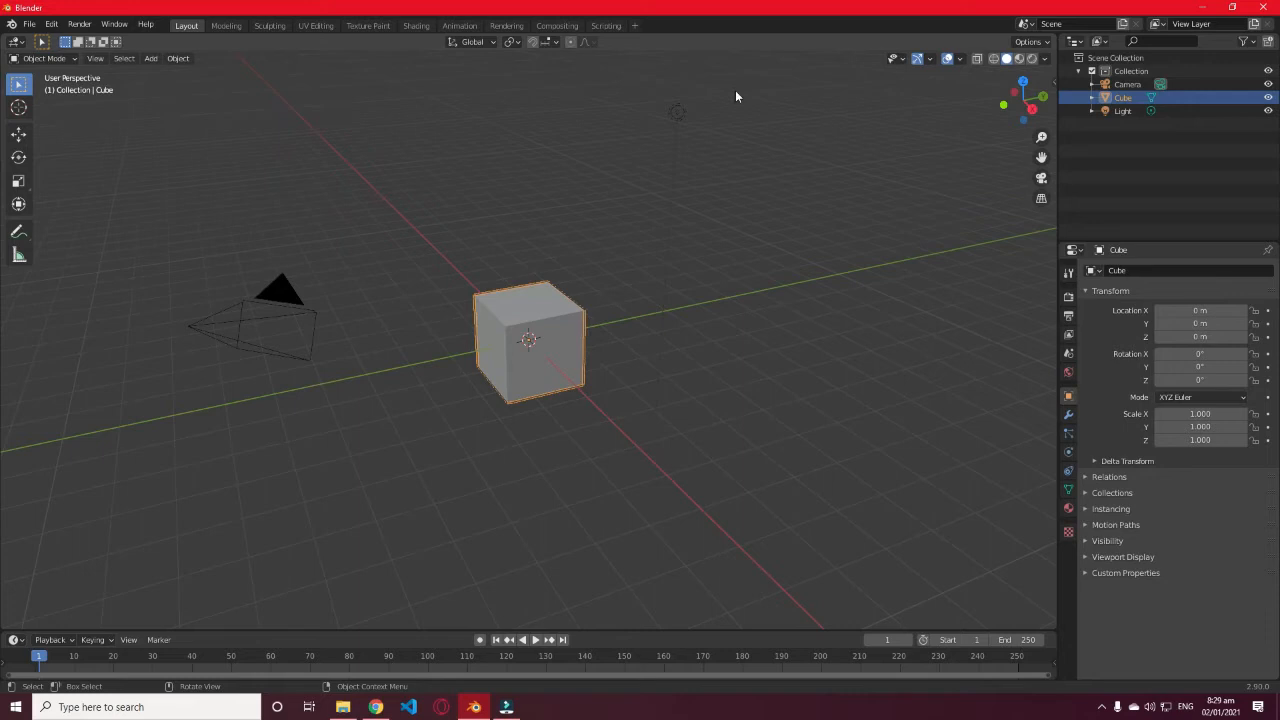
Step: Delete all the default objects from the scene: the camera, the cube and the light
{"action": "left_click_drag", "start_coordinate": [729, 92], "coordinate": [110, 495]}
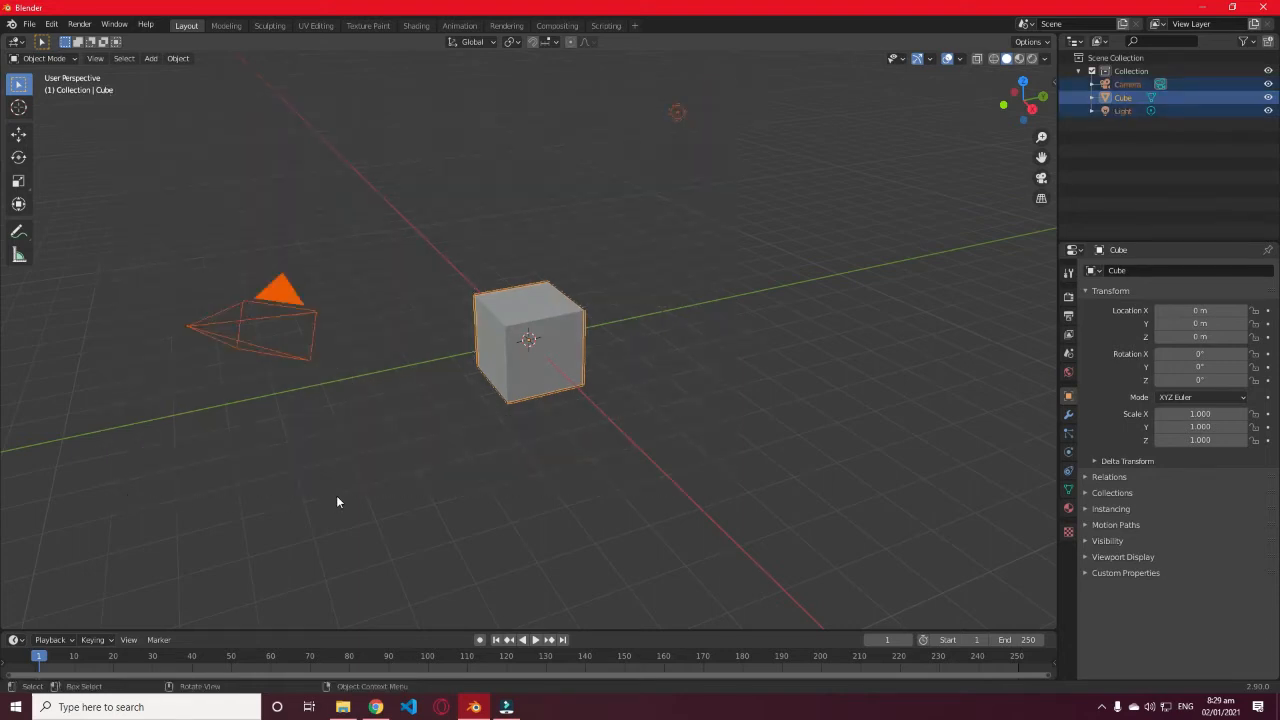
{"action": "key", "text": "x"}
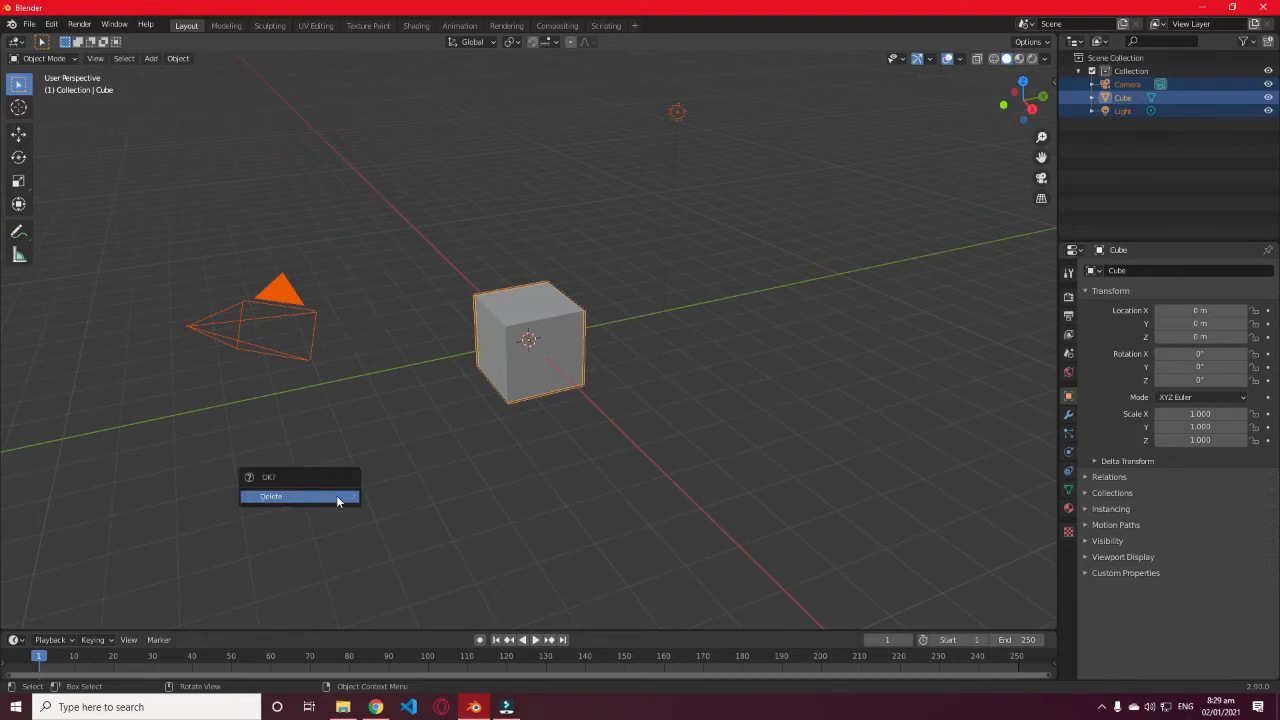
{"action": "left_click", "coordinate": [336, 497]}
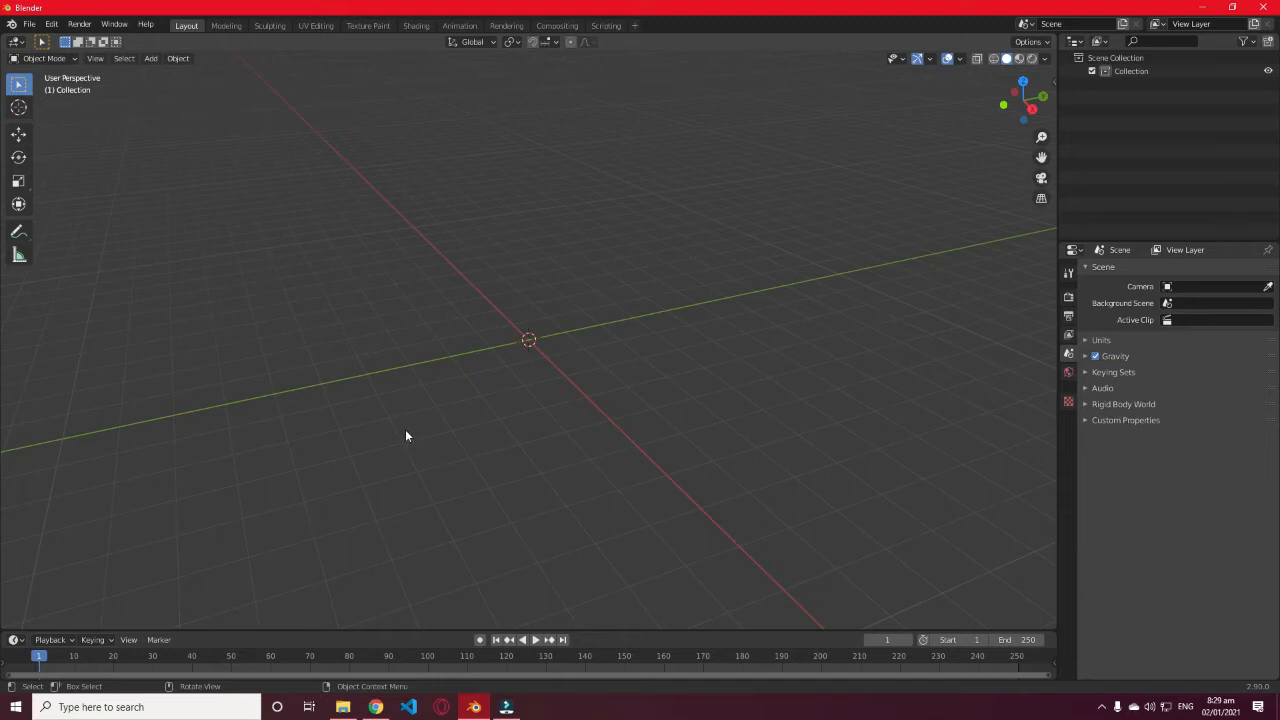
Step: Add a mesh plane at the origin as the ground and set its size to 50 m
{"action": "key", "text": "shift+space"}
{"action": "key", "text": "s"}
{"action": "key", "text": "shift+a"}
{"action": "mouse_move", "coordinate": [432, 386]}
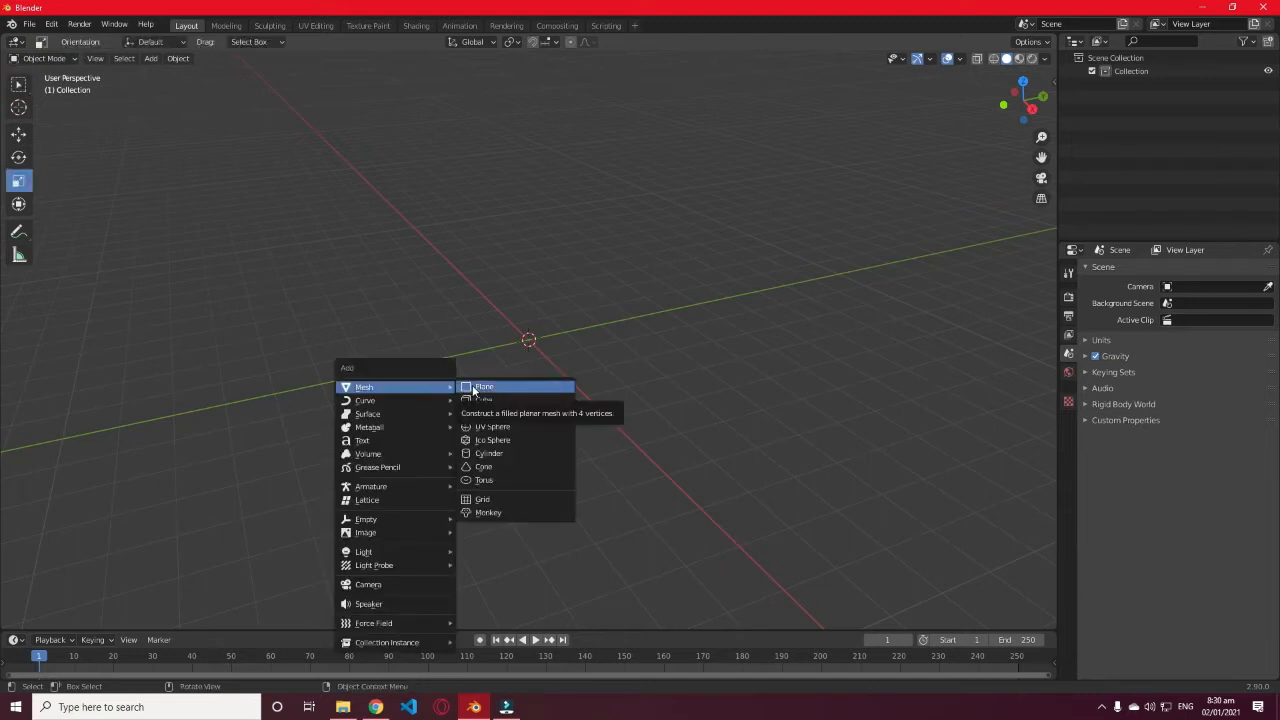
{"action": "left_click", "coordinate": [474, 388]}
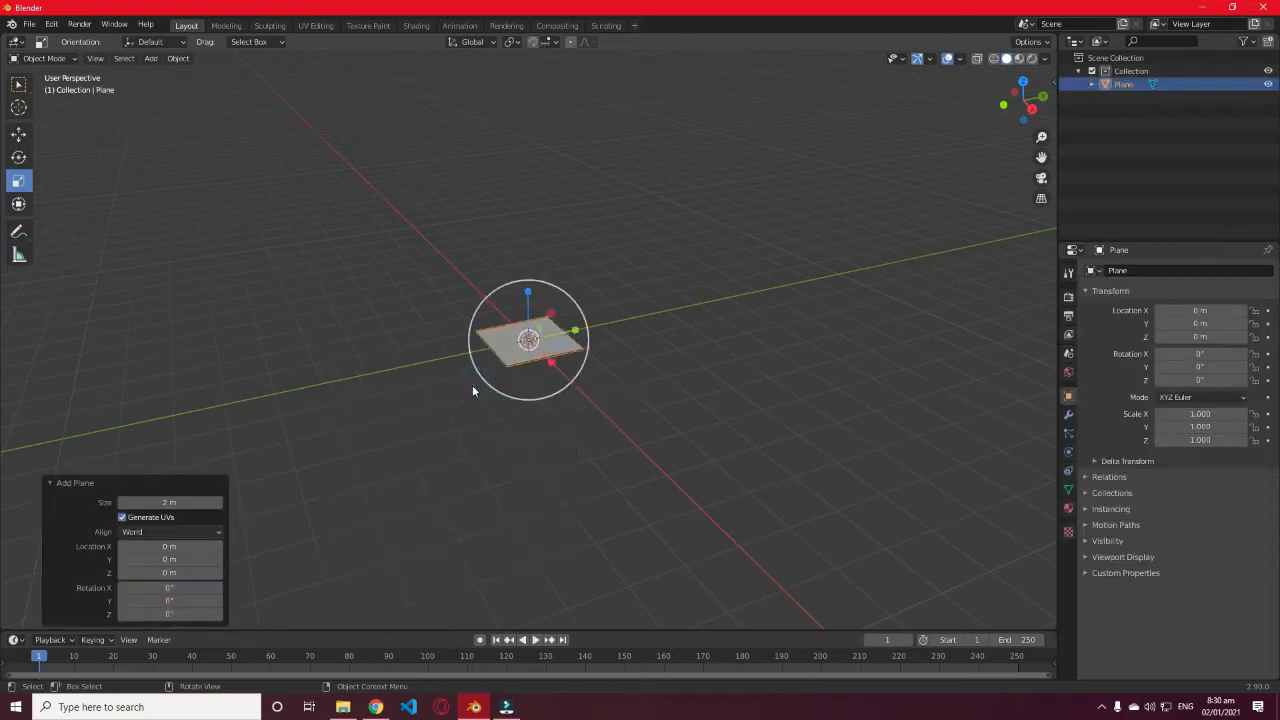
{"action": "left_click", "coordinate": [196, 503]}
{"action": "key", "text": "BackSpace"}
{"action": "type", "text": "50"}
{"action": "key", "text": "Return"}
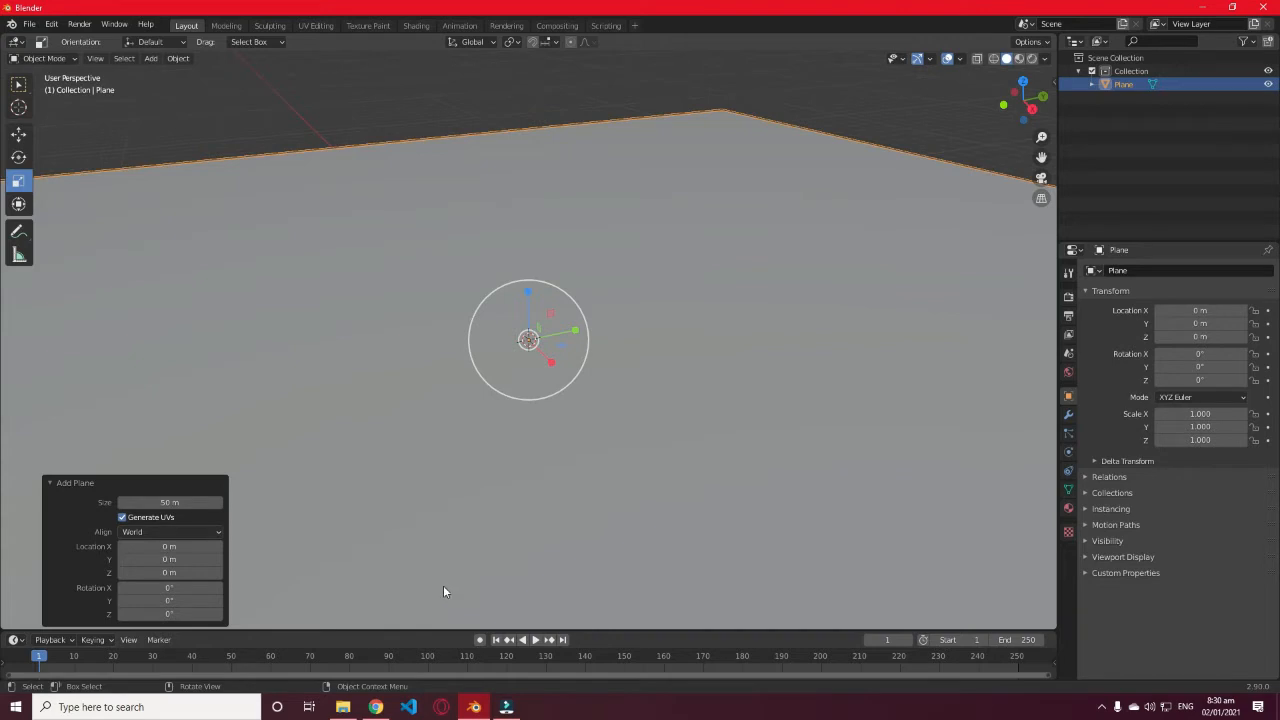
Step: Return to the Select Box tool and set the viewport shading to Material Preview
{"action": "left_click", "coordinate": [18, 85]}
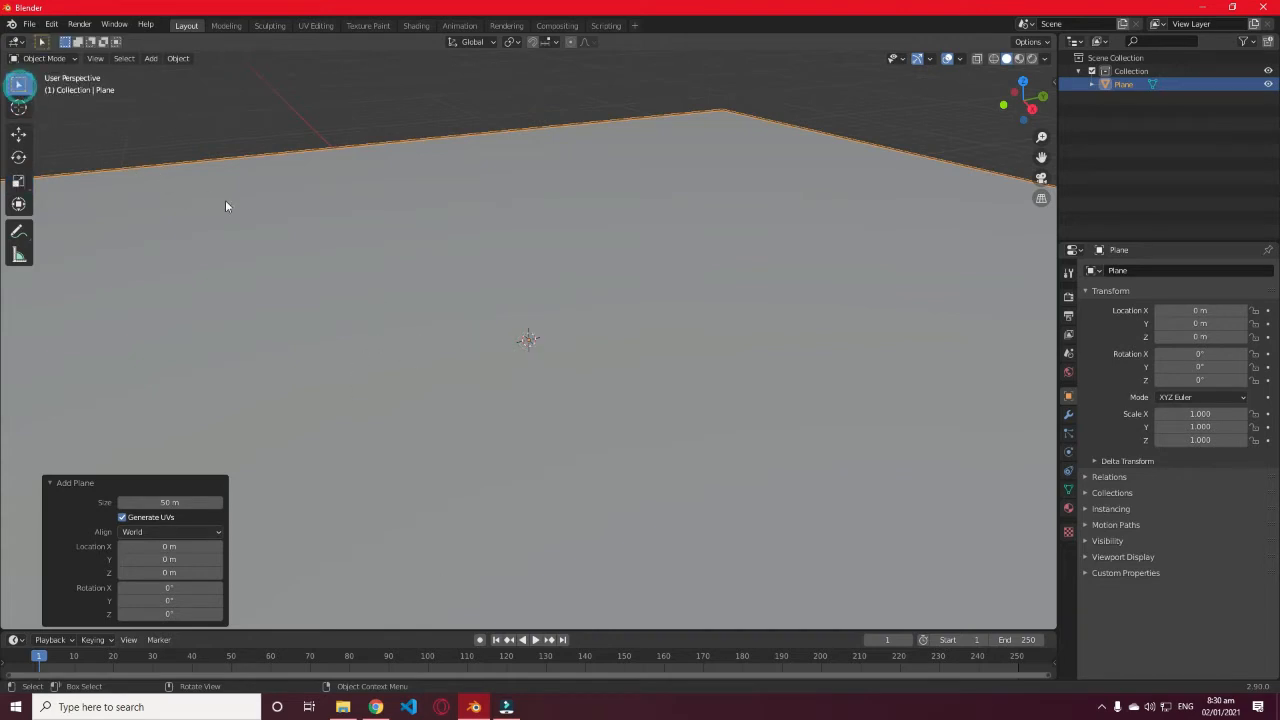
{"action": "left_click", "coordinate": [483, 364]}
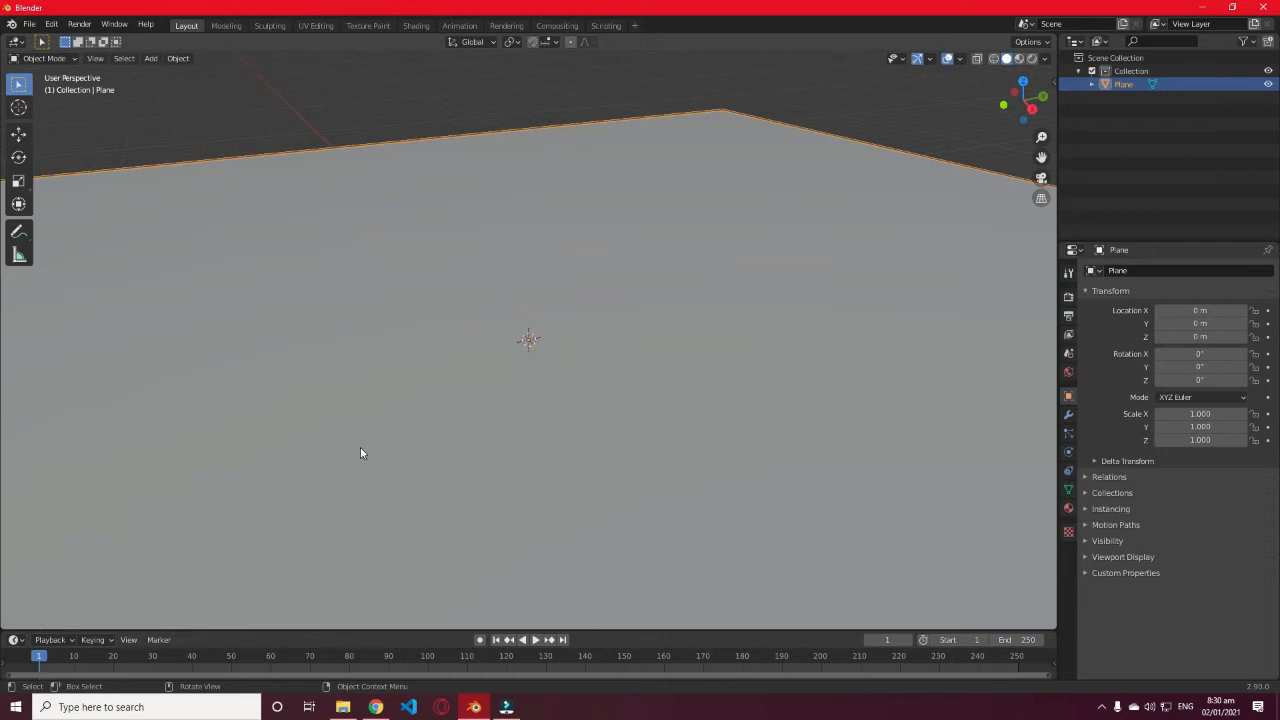
{"action": "key", "text": "z"}
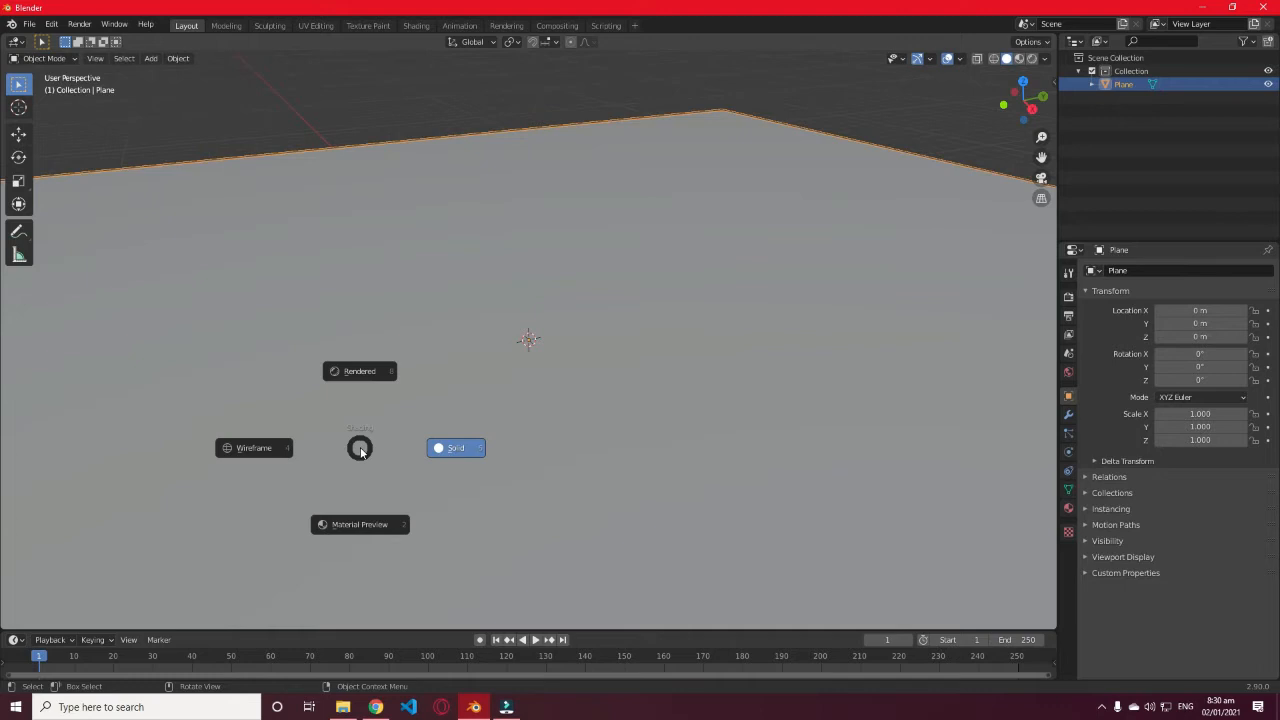
{"action": "key", "text": "Escape"}
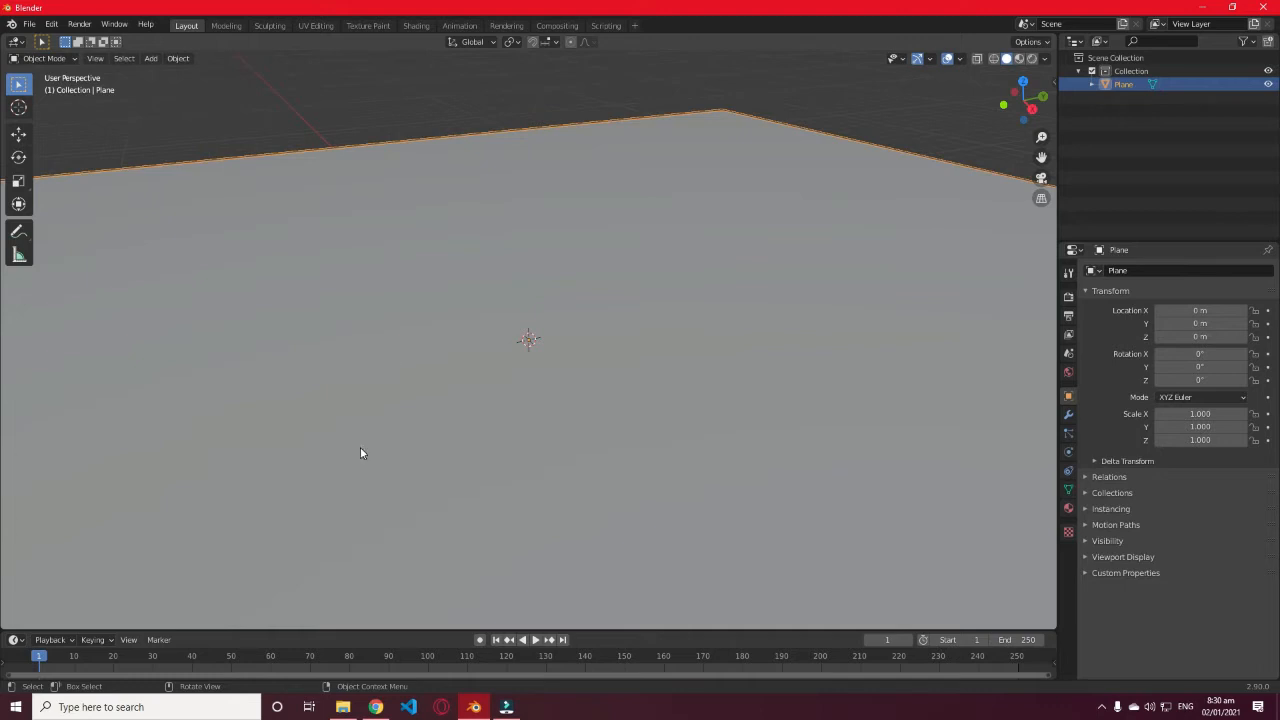
{"action": "key", "text": "z"}
{"action": "left_click", "coordinate": [297, 521]}
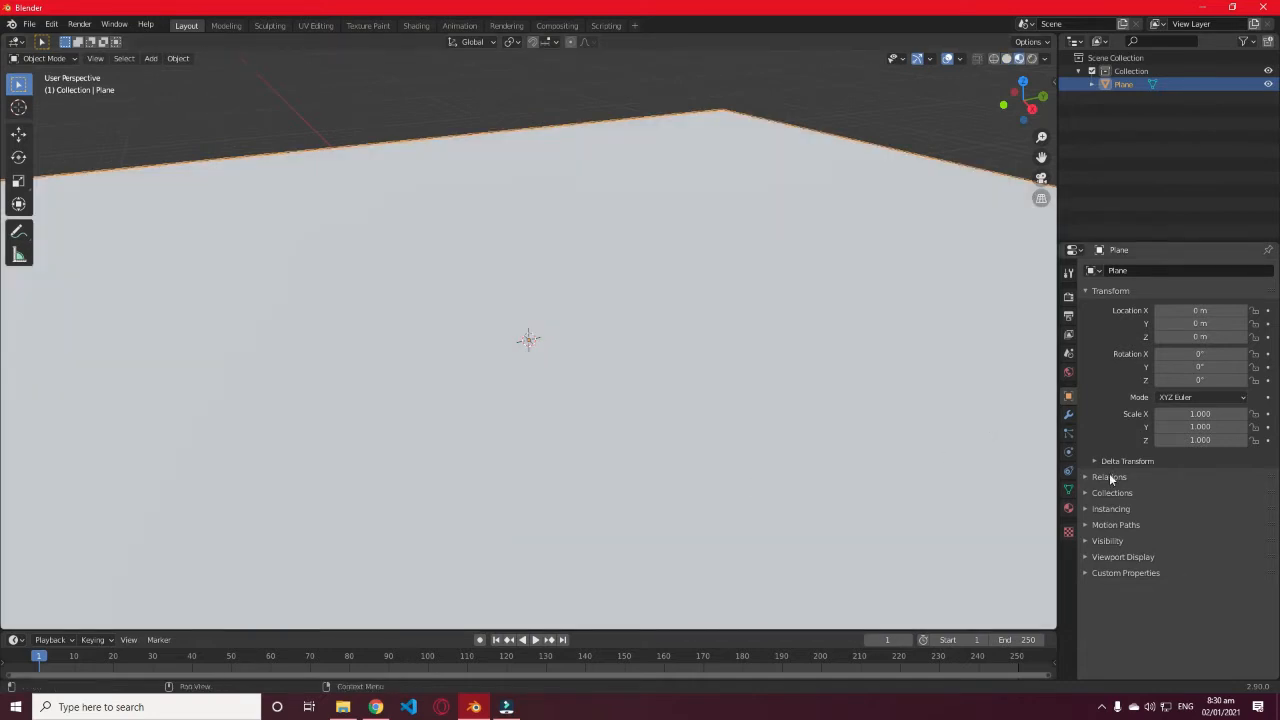
Step: Create a new material for the plane and assign an Image Texture to its Base Color
{"action": "left_click", "coordinate": [1068, 508]}
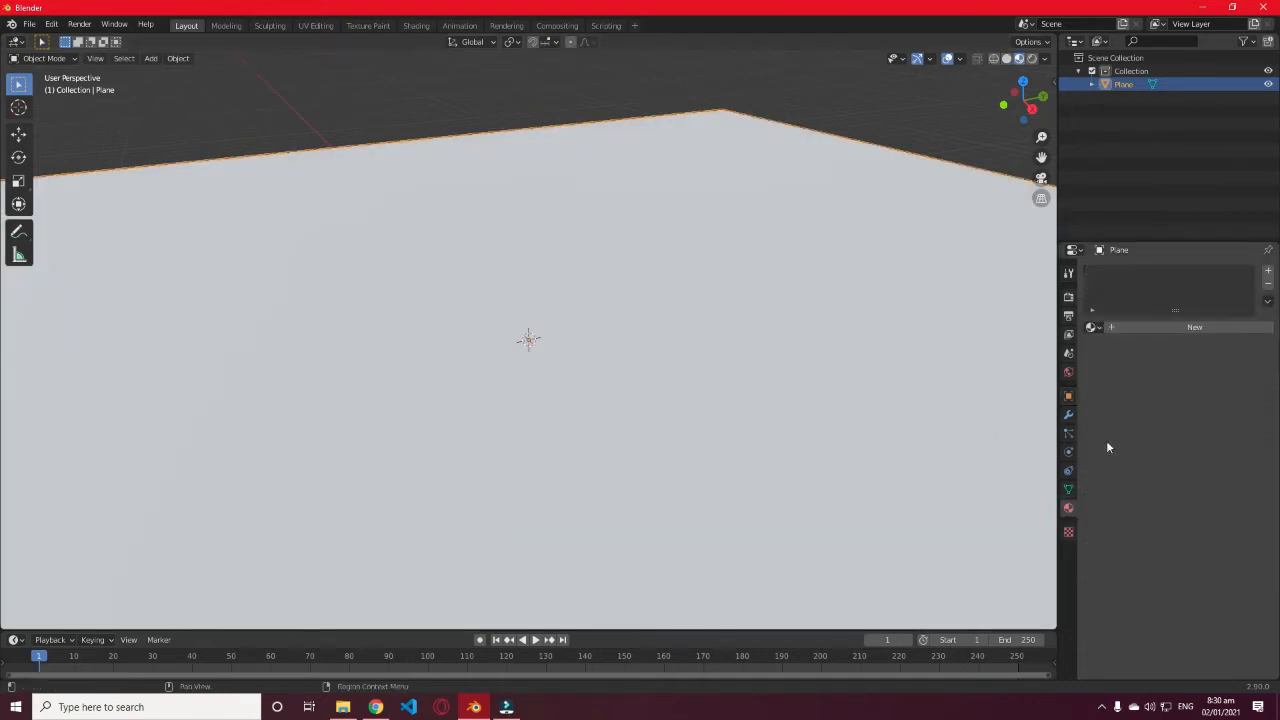
{"action": "left_click", "coordinate": [1169, 327]}
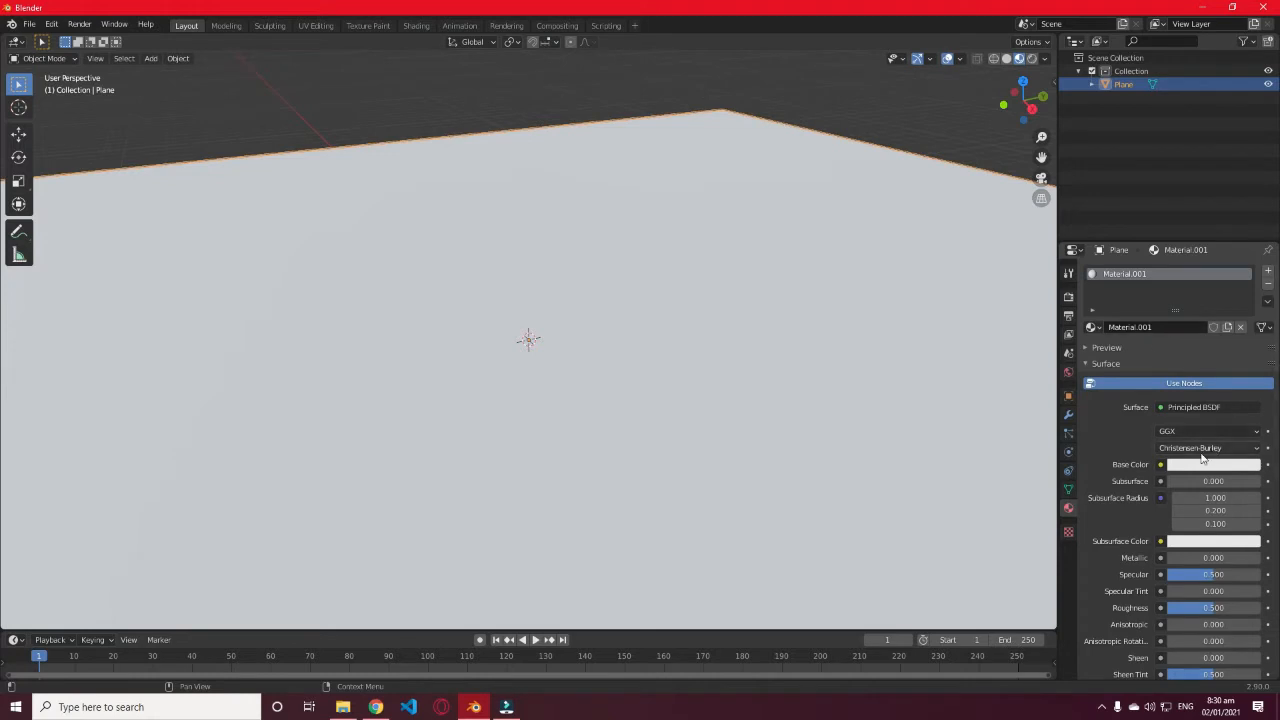
{"action": "left_click", "coordinate": [1161, 464]}
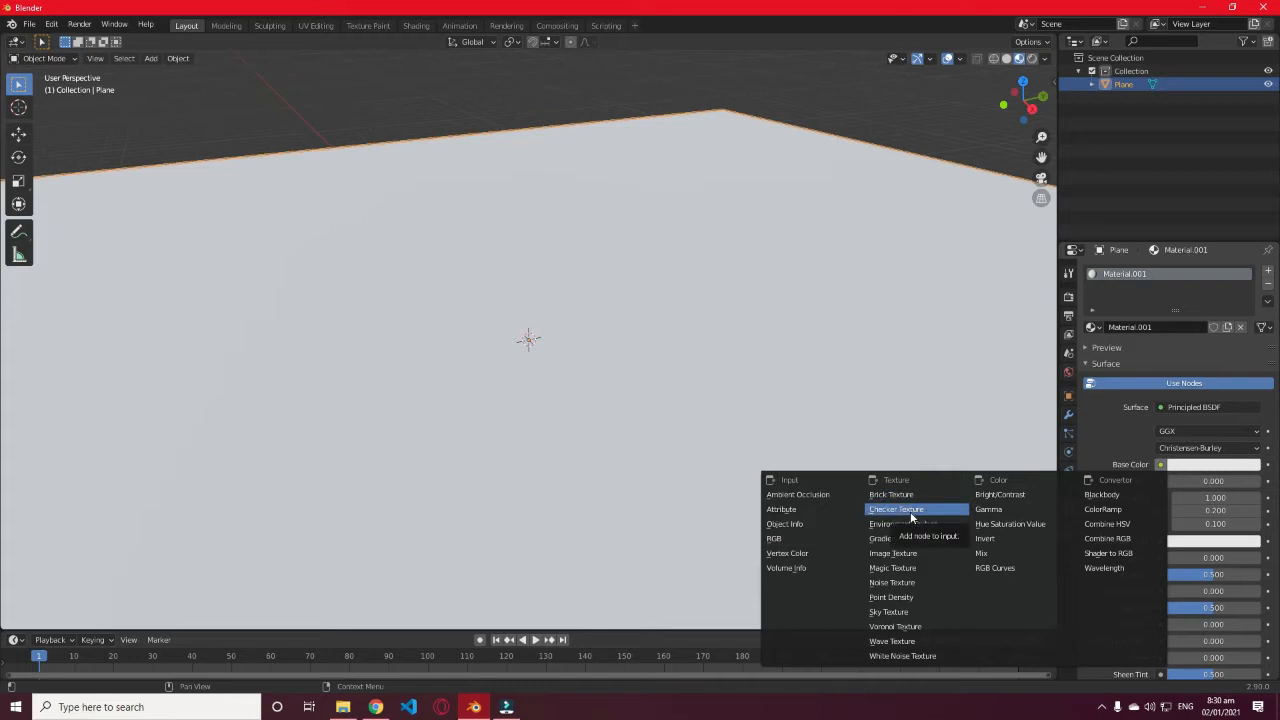
{"action": "left_click", "coordinate": [895, 553]}
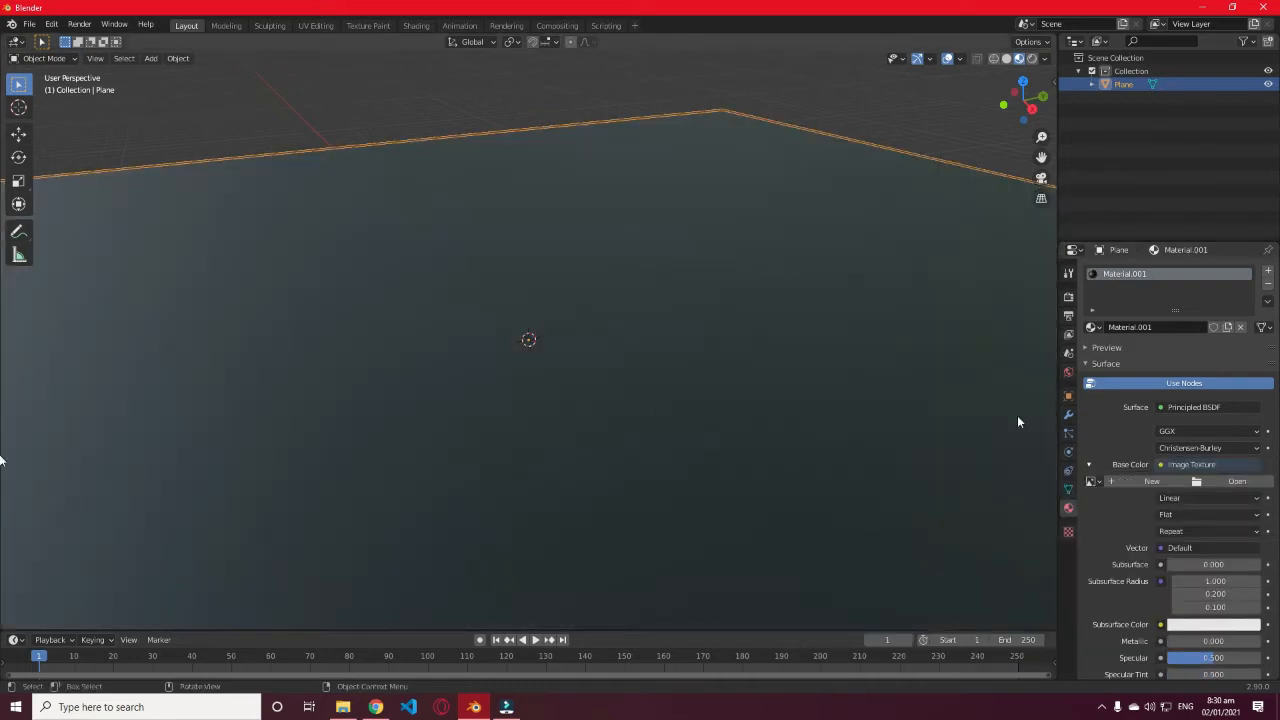
Step: Load the cobblestone image whose name ends in "UU-unsplash.jpg" from the textures folder in Downloads as the plane's base color texture
{"action": "left_click", "coordinate": [1240, 486]}
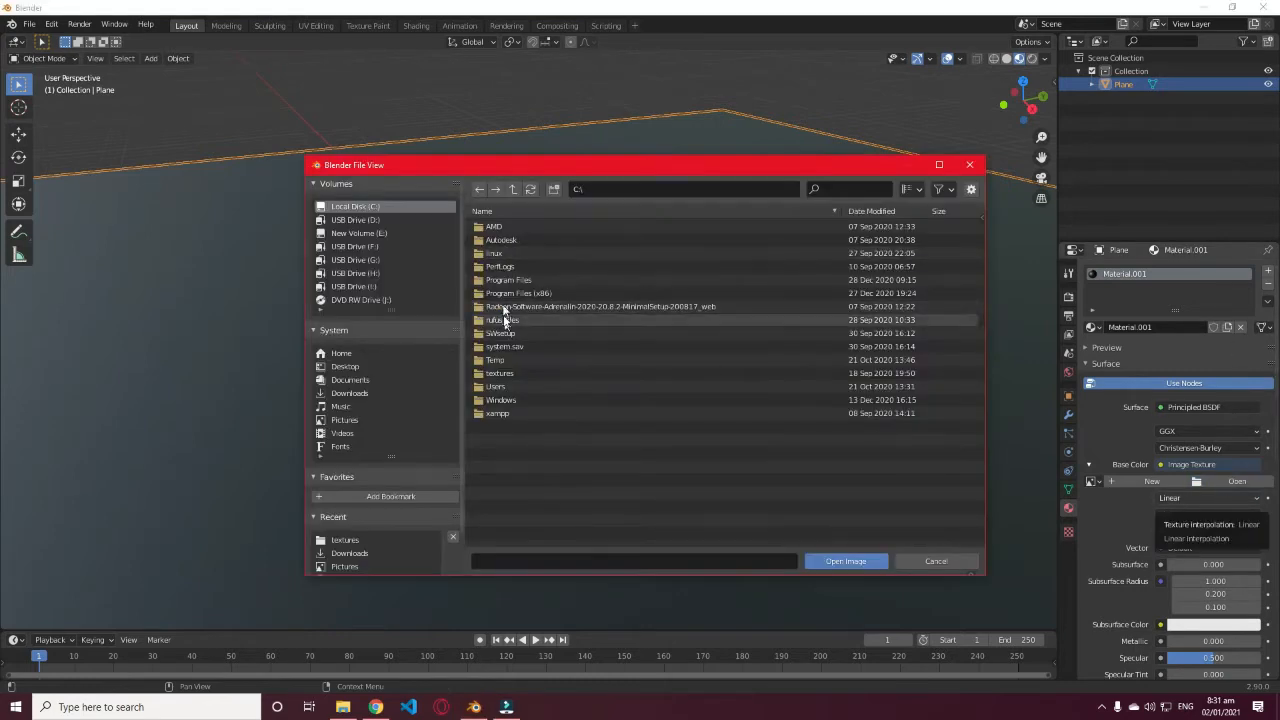
{"action": "left_click", "coordinate": [347, 395]}
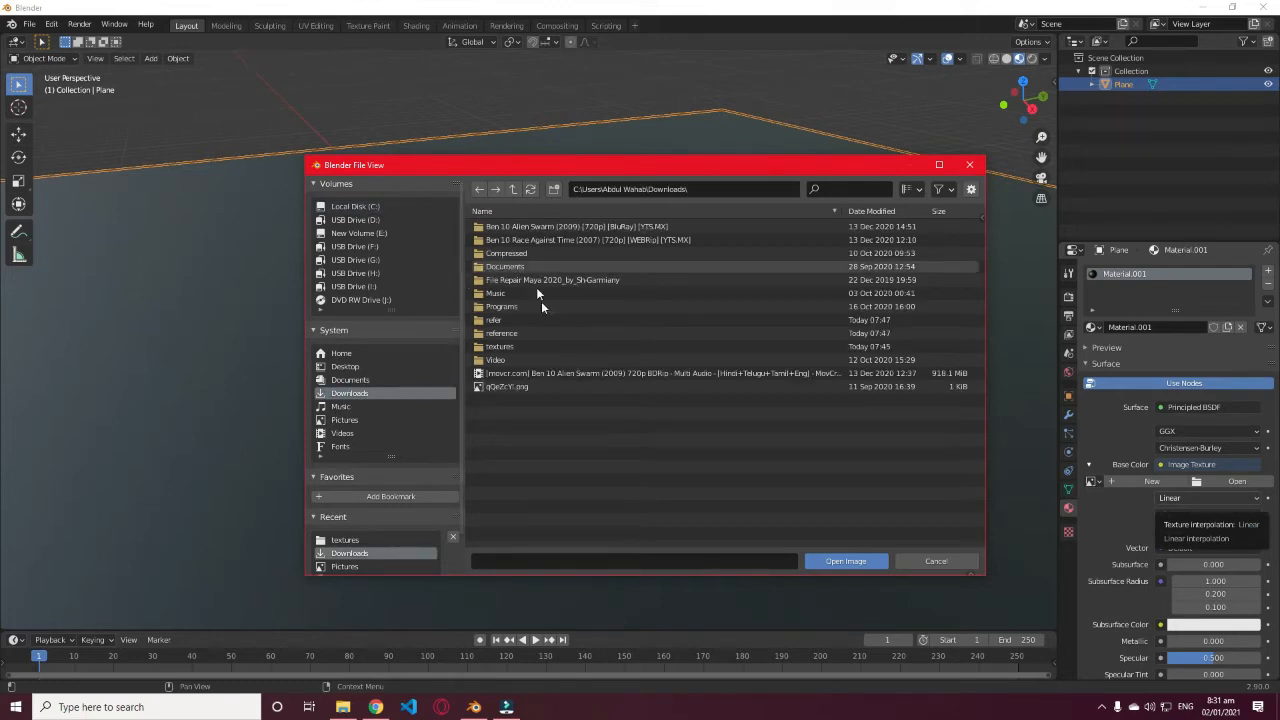
{"action": "left_click", "coordinate": [495, 348]}
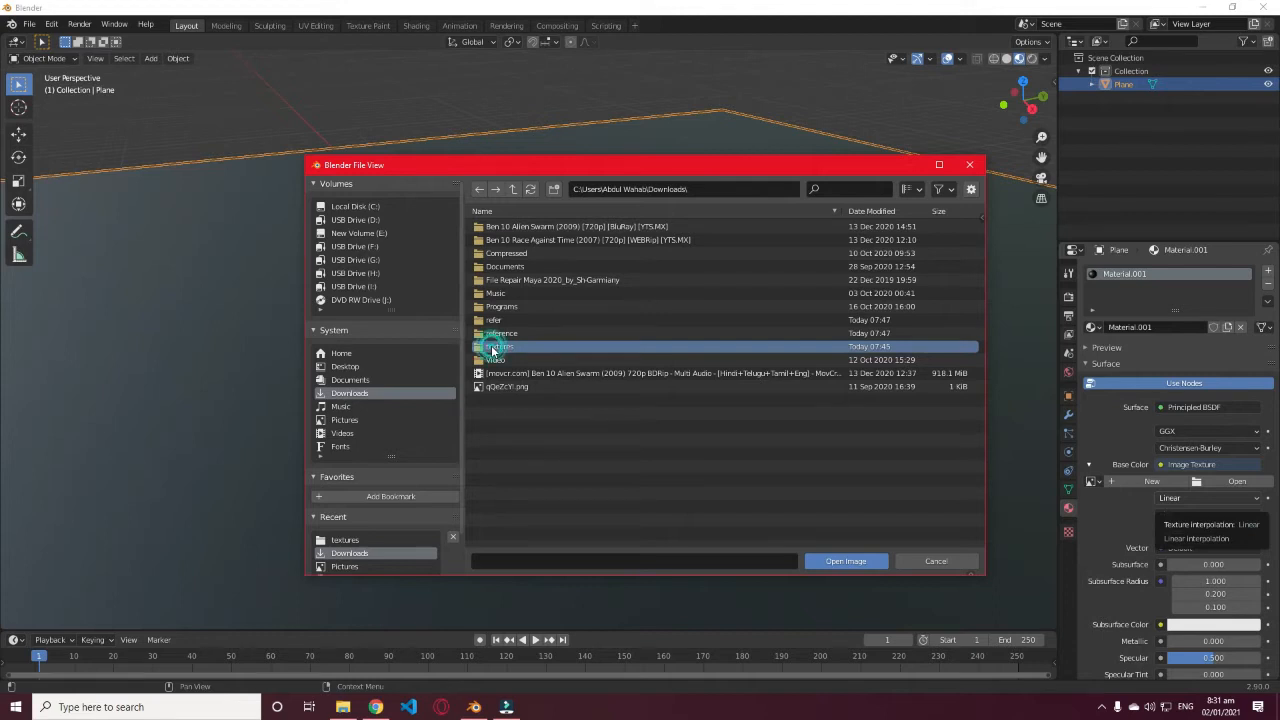
{"action": "double_click", "coordinate": [491, 345]}
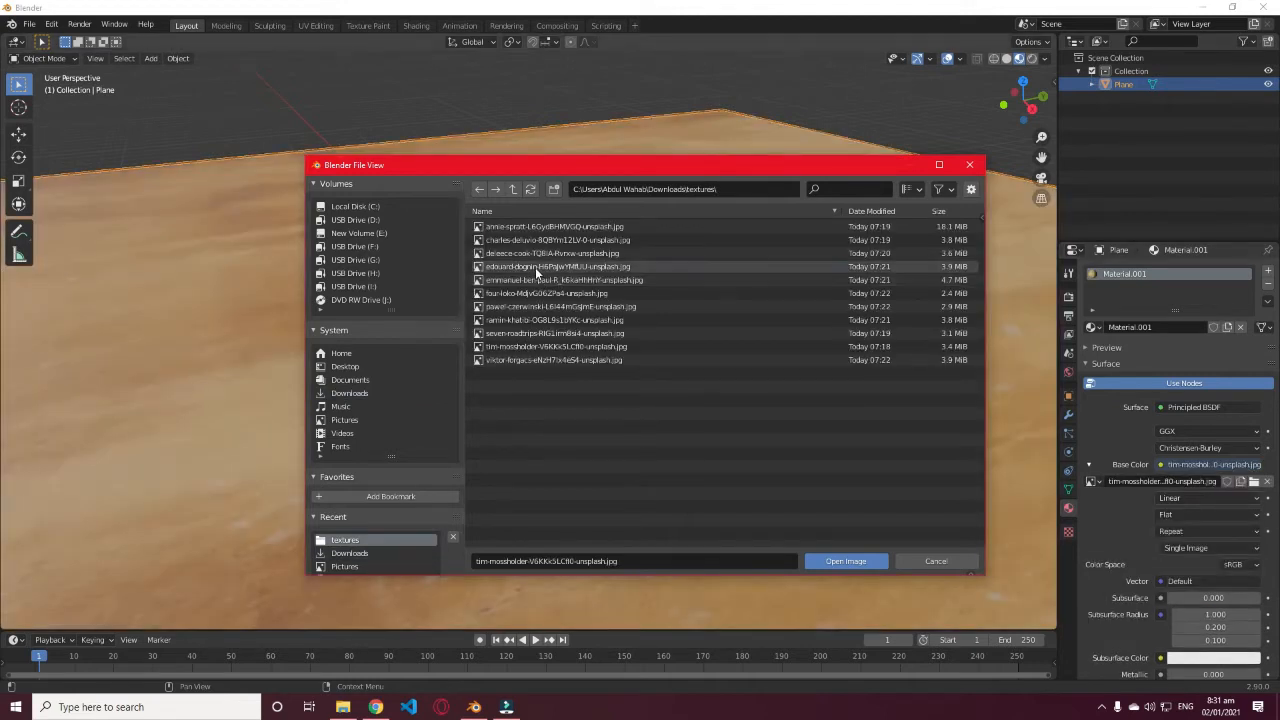
{"action": "left_click", "coordinate": [535, 267]}
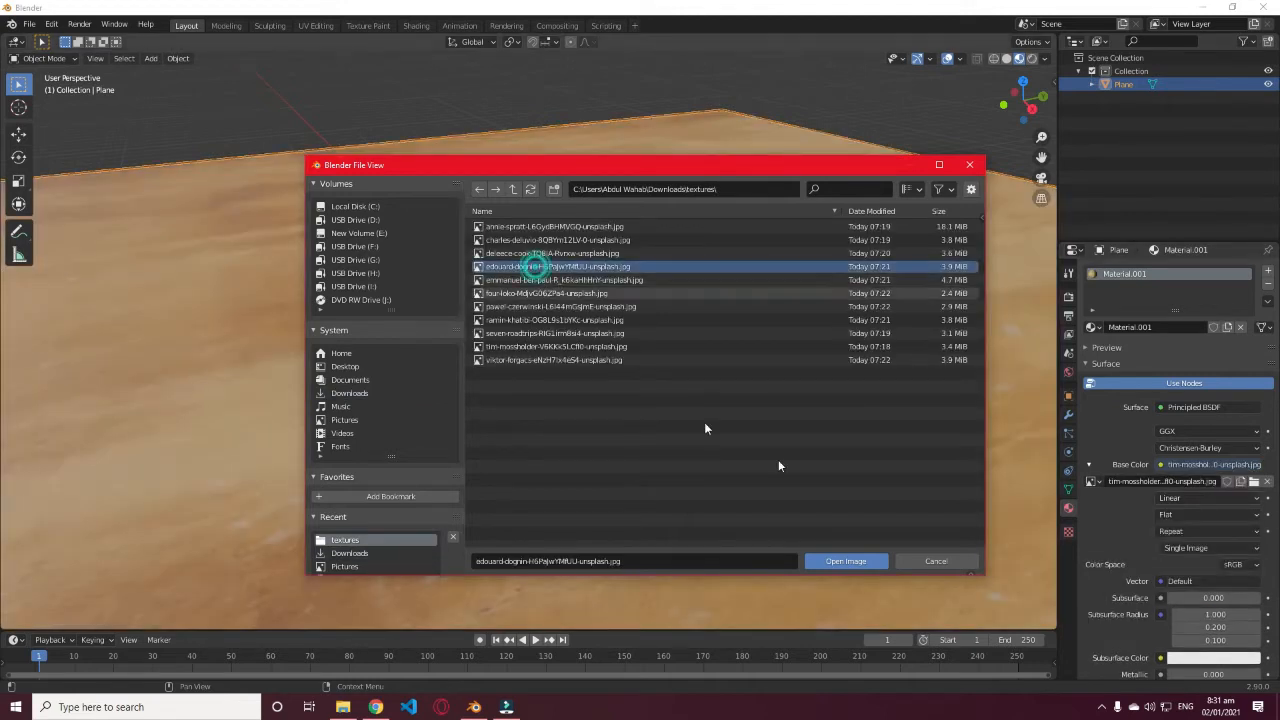
{"action": "left_click", "coordinate": [883, 562]}
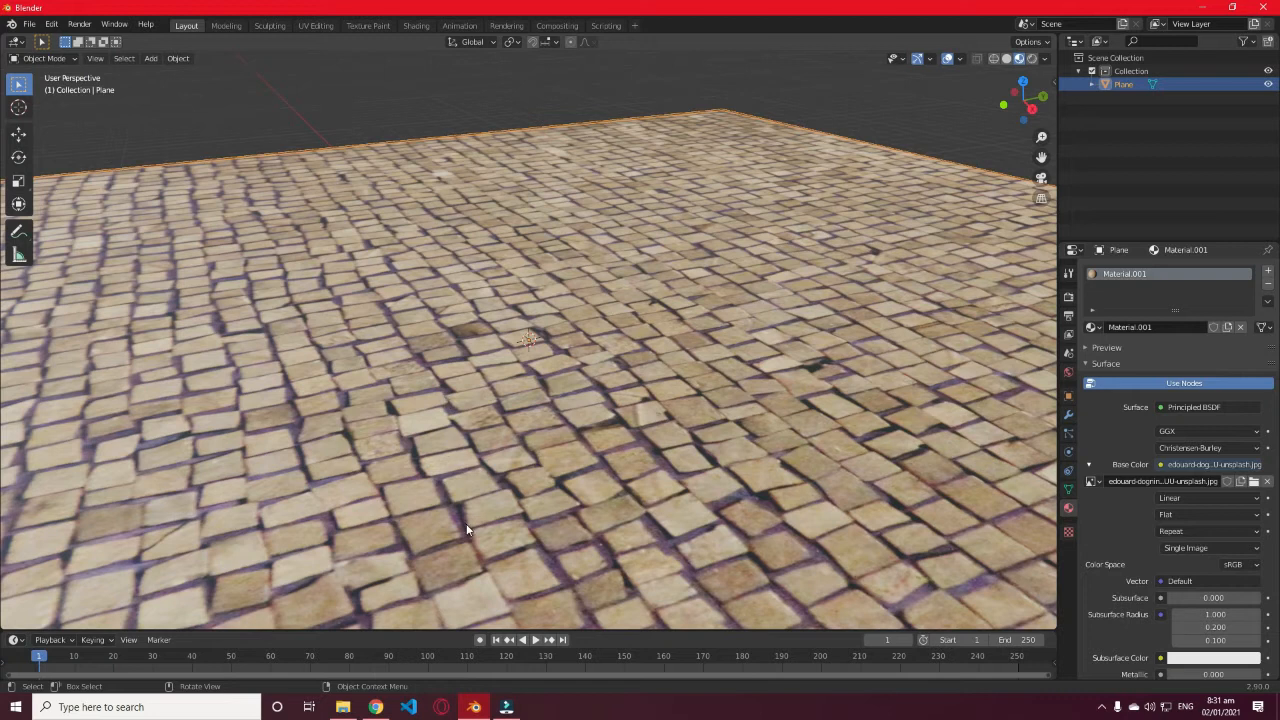
Step: Add a 2 m cube at the origin and raise it about 2.52 m along Z above the ground plane
{"action": "key", "text": "shift+a"}
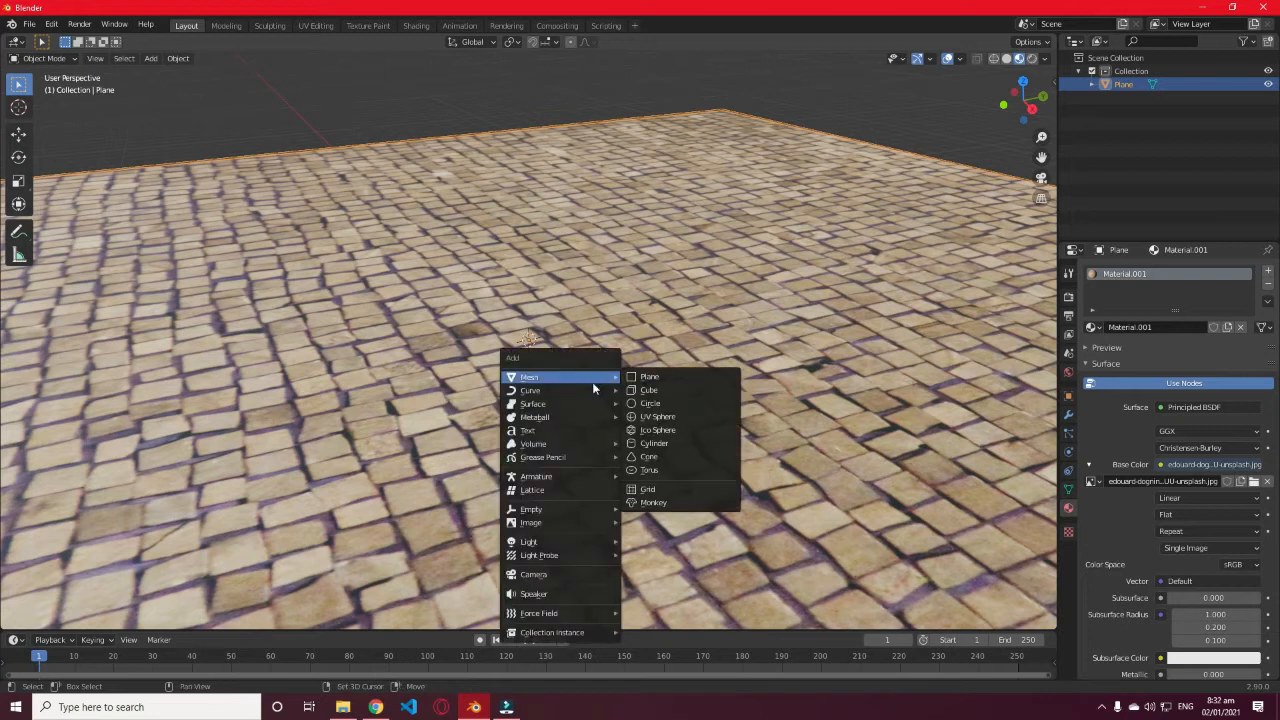
{"action": "mouse_move", "coordinate": [606, 385]}
{"action": "left_click", "coordinate": [643, 389]}
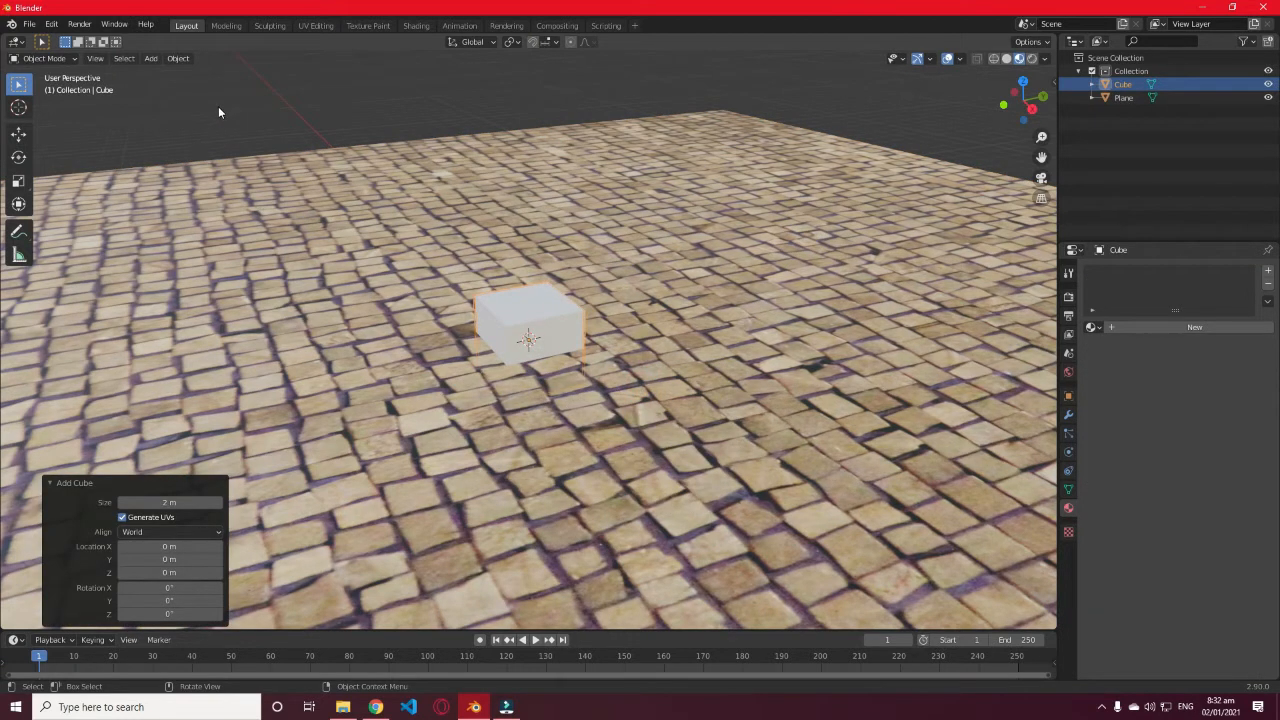
{"action": "left_click", "coordinate": [121, 118]}
{"action": "left_click", "coordinate": [18, 133]}
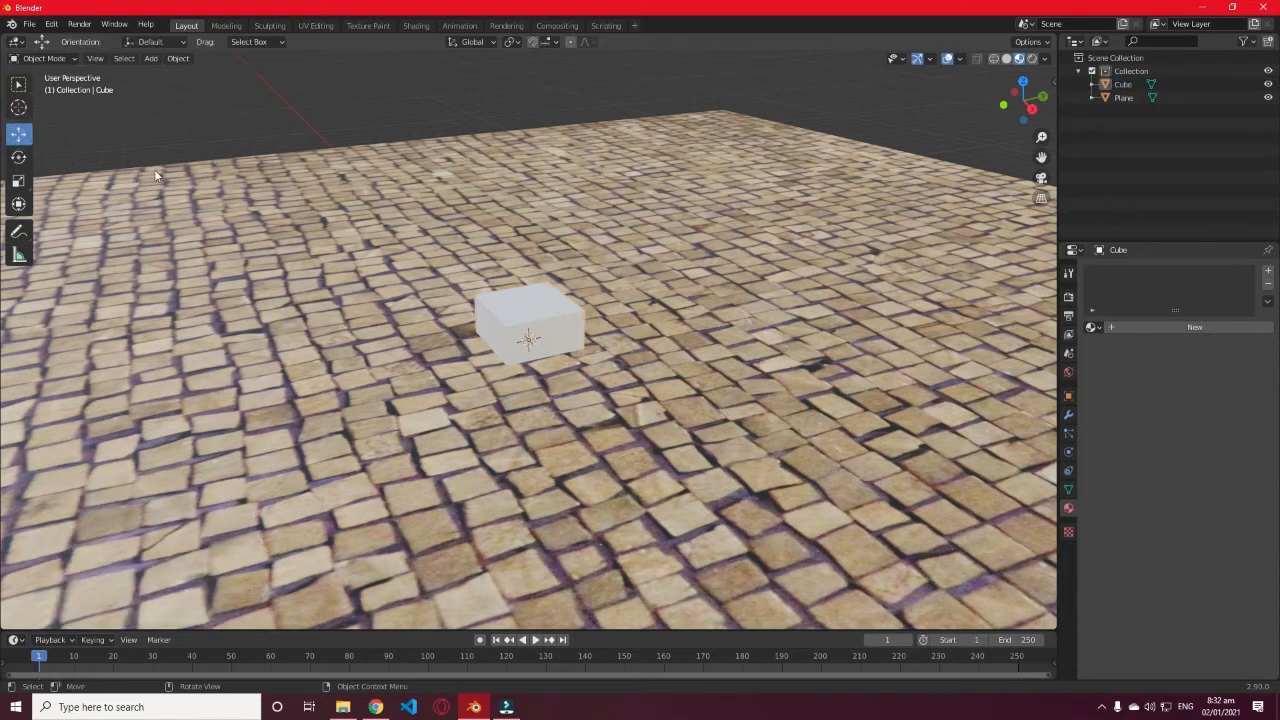
{"action": "left_click", "coordinate": [539, 302]}
{"action": "left_click_drag", "start_coordinate": [526, 297], "coordinate": [517, 174]}
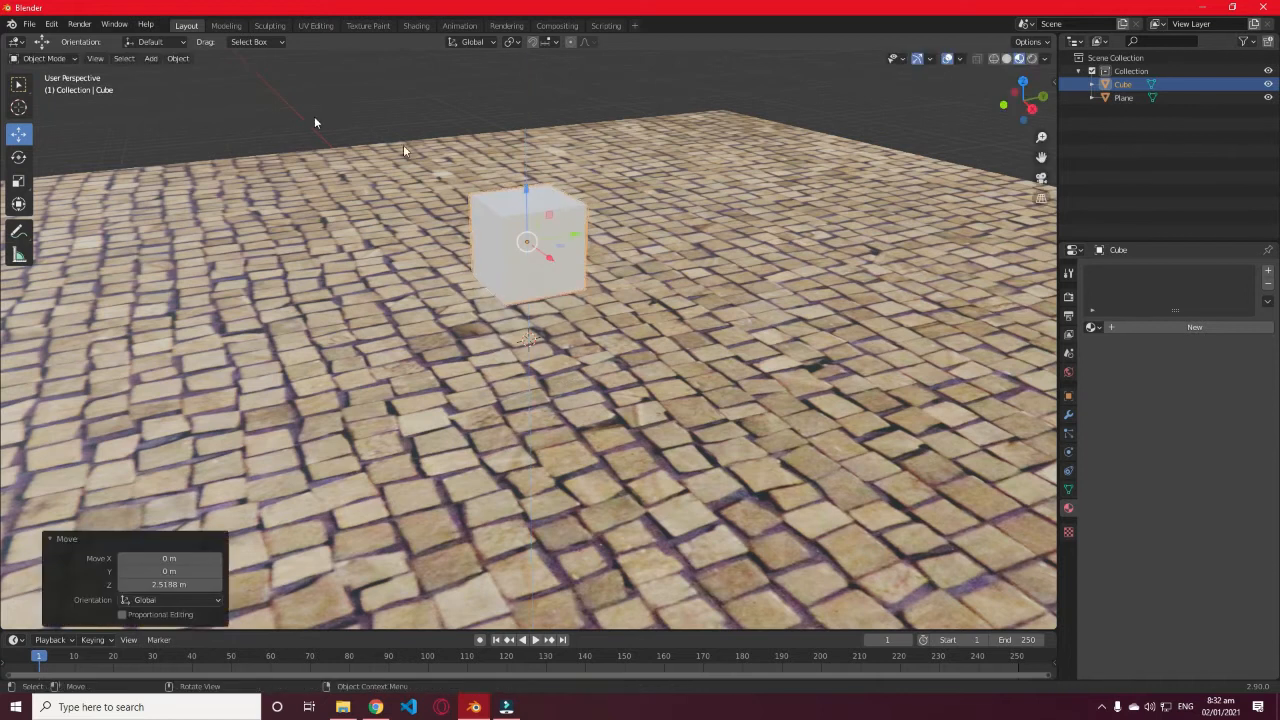
{"action": "left_click", "coordinate": [235, 118]}
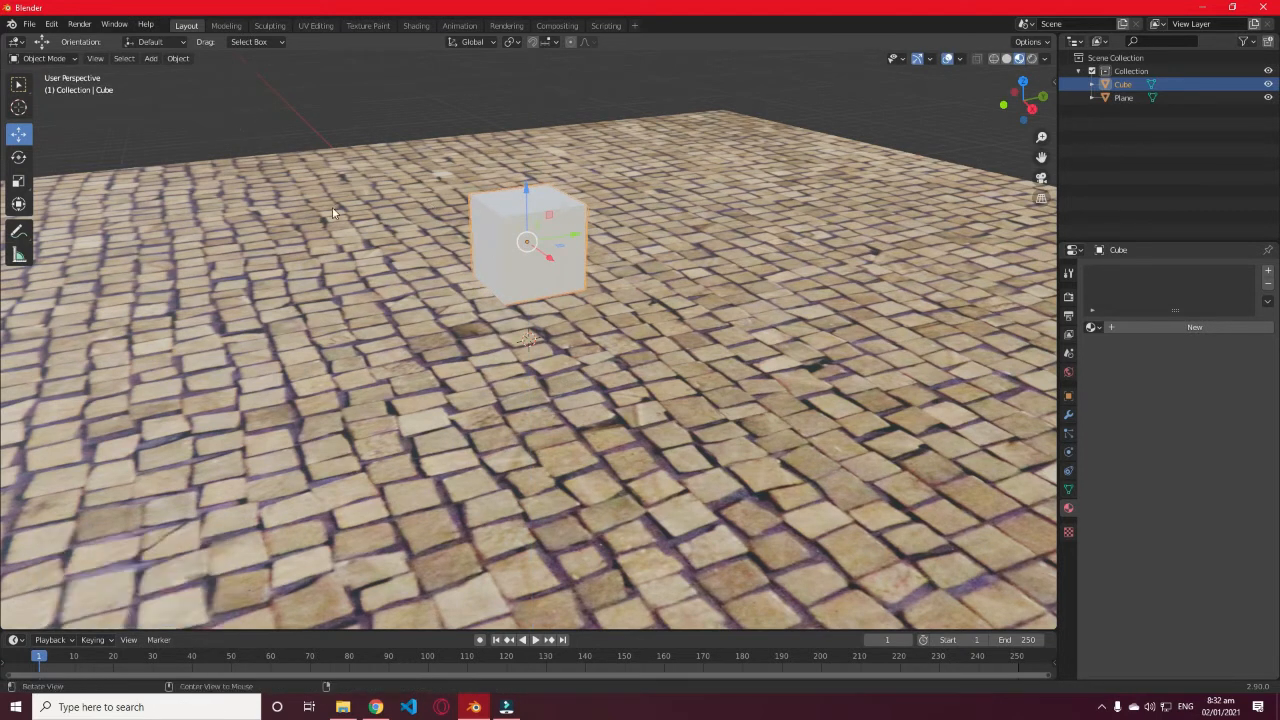
Step: Scale the cube into a flat tabletop, by about 4.2 along X, 0.092 along Z and 2.6 along Y
{"action": "middle_click_drag", "start_coordinate": [278, 132], "coordinate": [387, 117]}
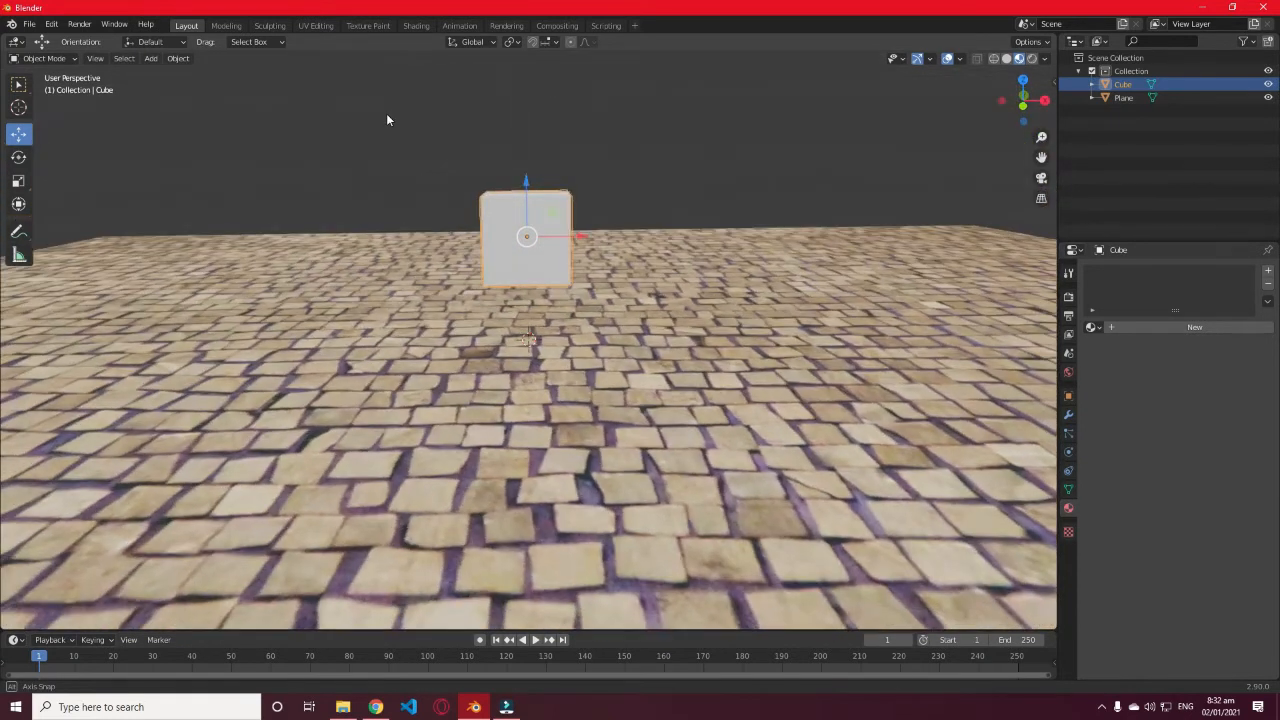
{"action": "left_click", "coordinate": [20, 183]}
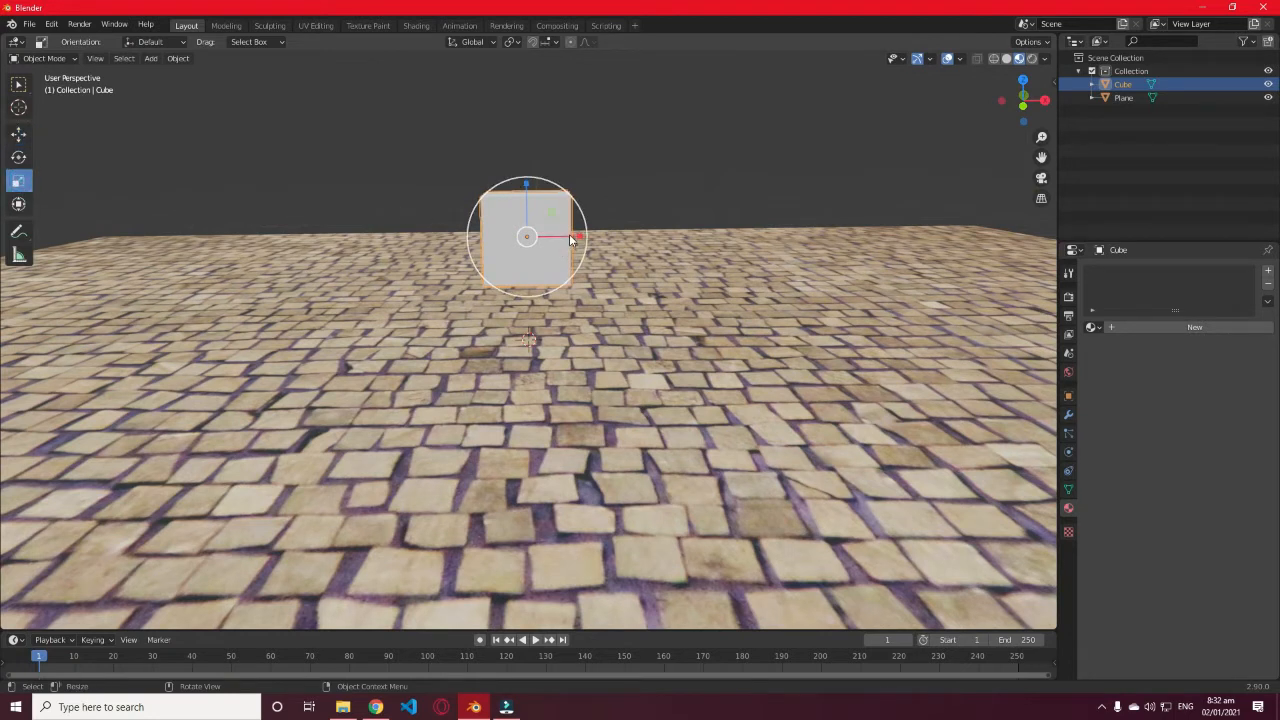
{"action": "left_click_drag", "start_coordinate": [572, 234], "coordinate": [718, 234]}
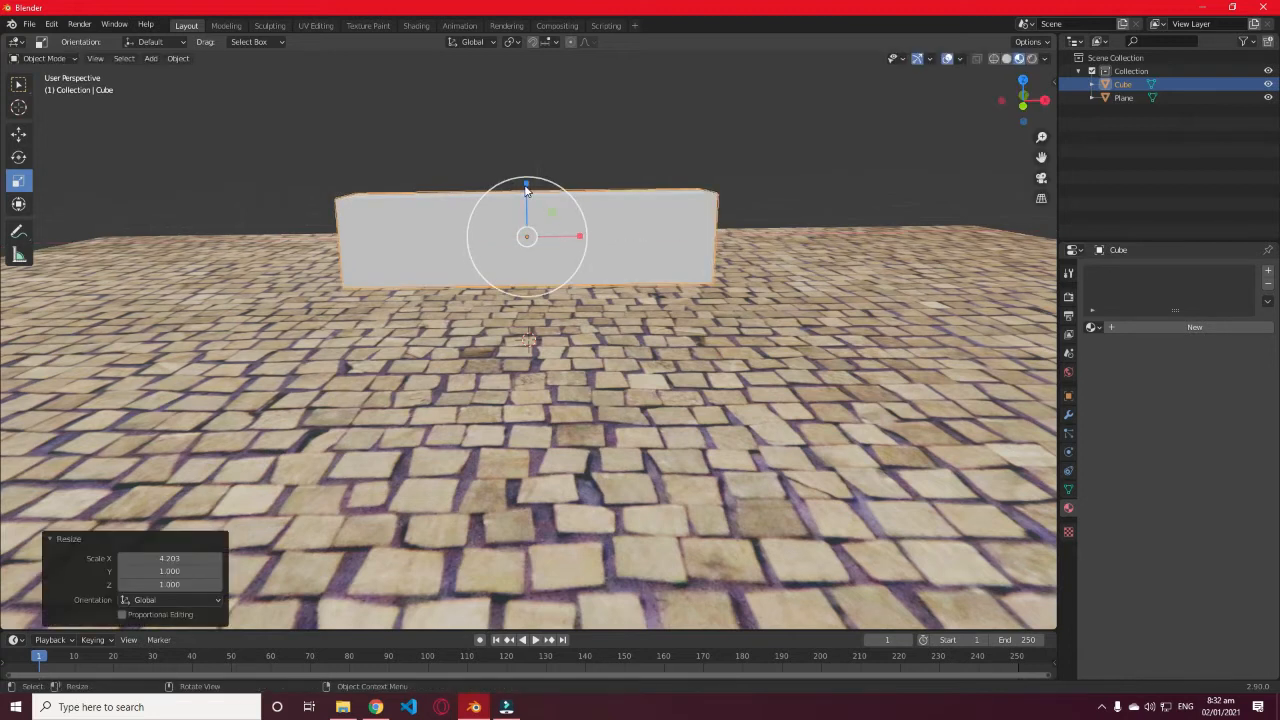
{"action": "left_click_drag", "start_coordinate": [527, 190], "coordinate": [527, 237]}
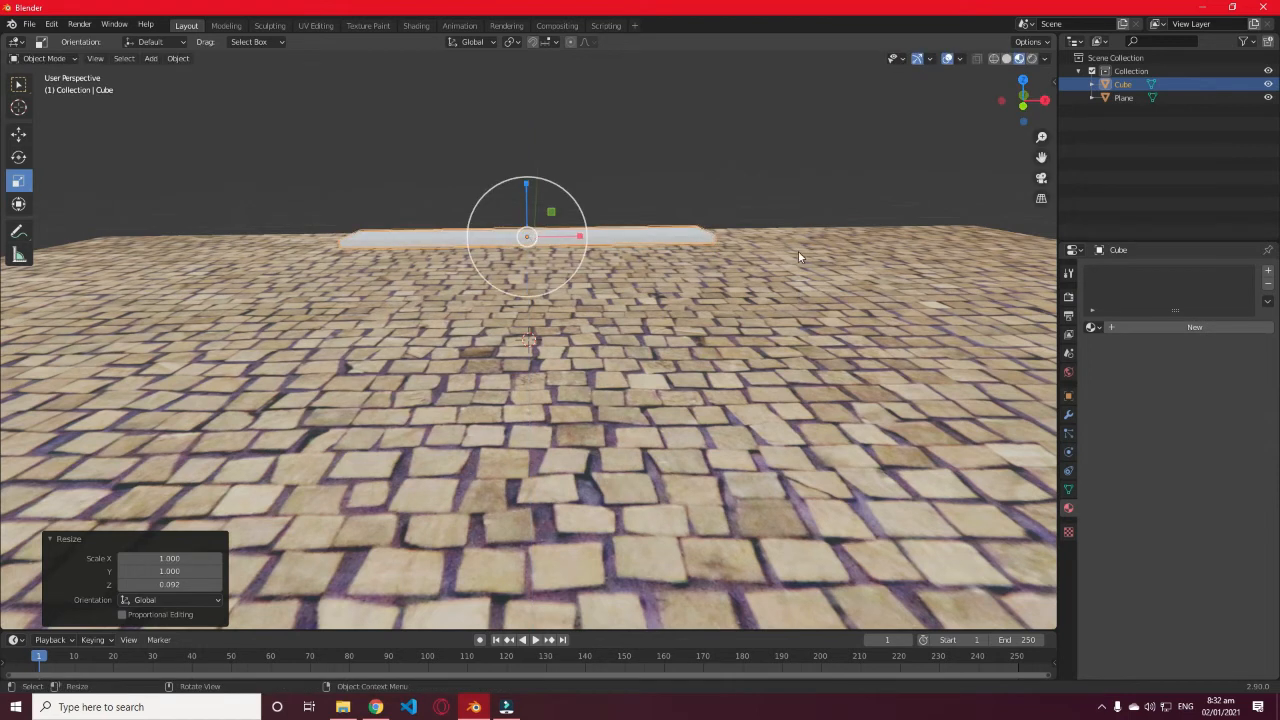
{"action": "middle_click_drag", "start_coordinate": [774, 200], "coordinate": [626, 251]}
{"action": "left_click_drag", "start_coordinate": [560, 251], "coordinate": [617, 262]}
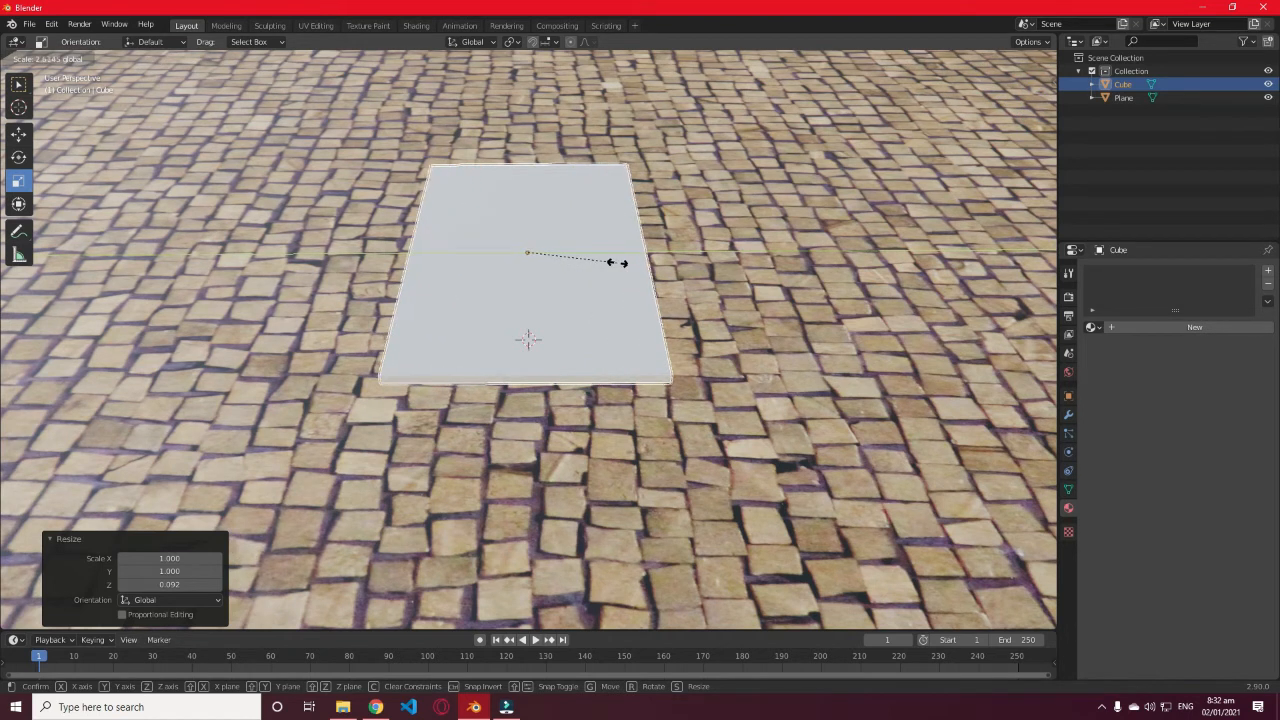
Step: Scale the flattened cube by about 2.615 along Y and resize the whole slab uniformly by about 0.926
{"action": "left_click", "coordinate": [616, 264]}
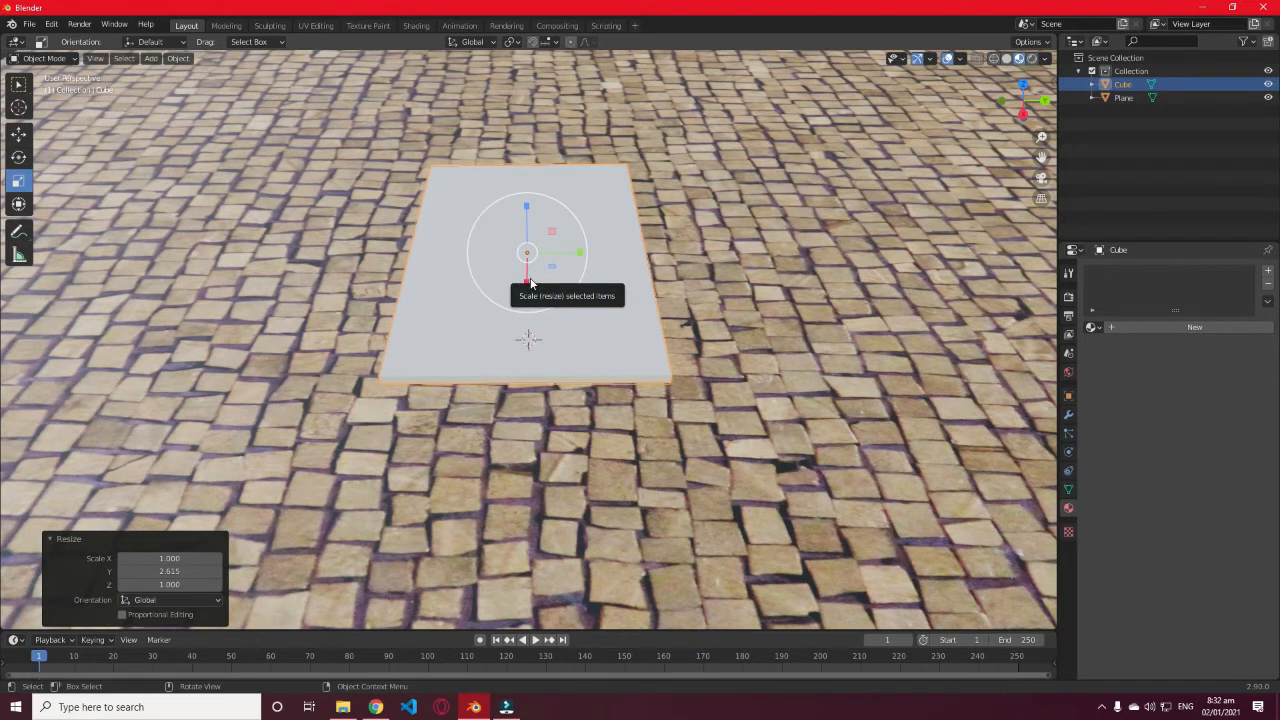
{"action": "left_click_drag", "start_coordinate": [530, 281], "coordinate": [570, 253]}
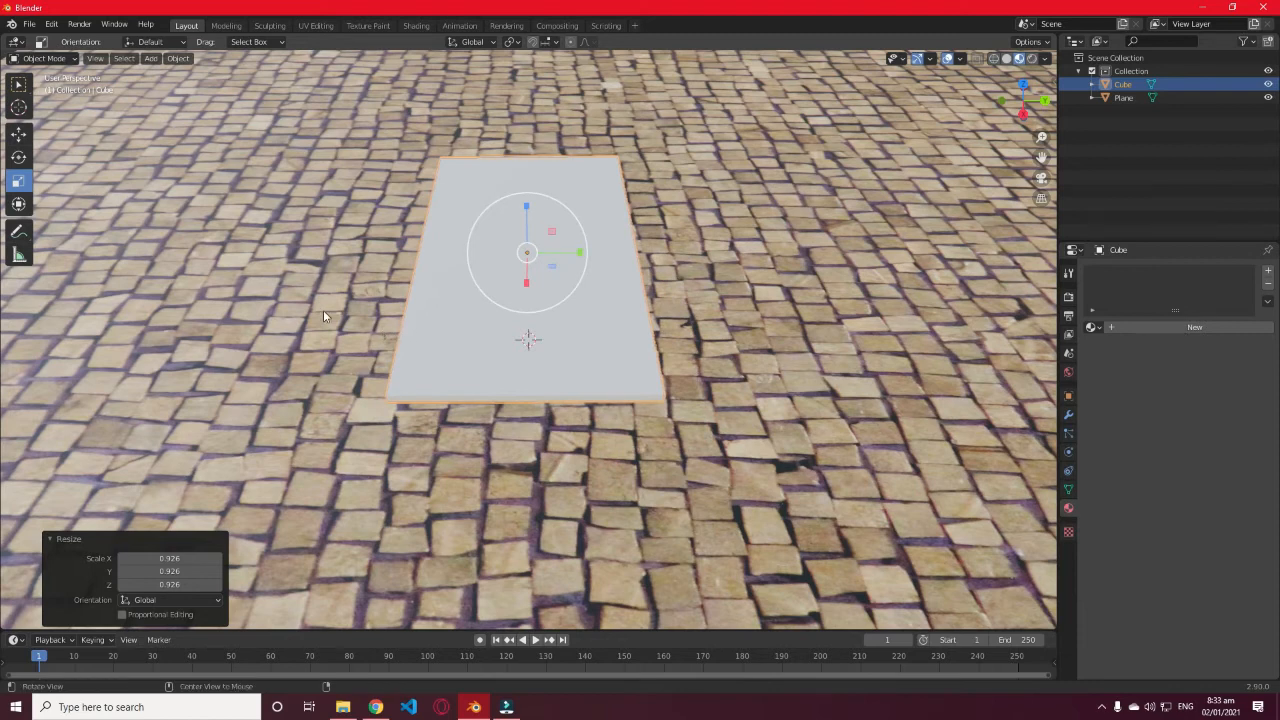
{"action": "middle_click_drag", "start_coordinate": [323, 310], "coordinate": [509, 264]}
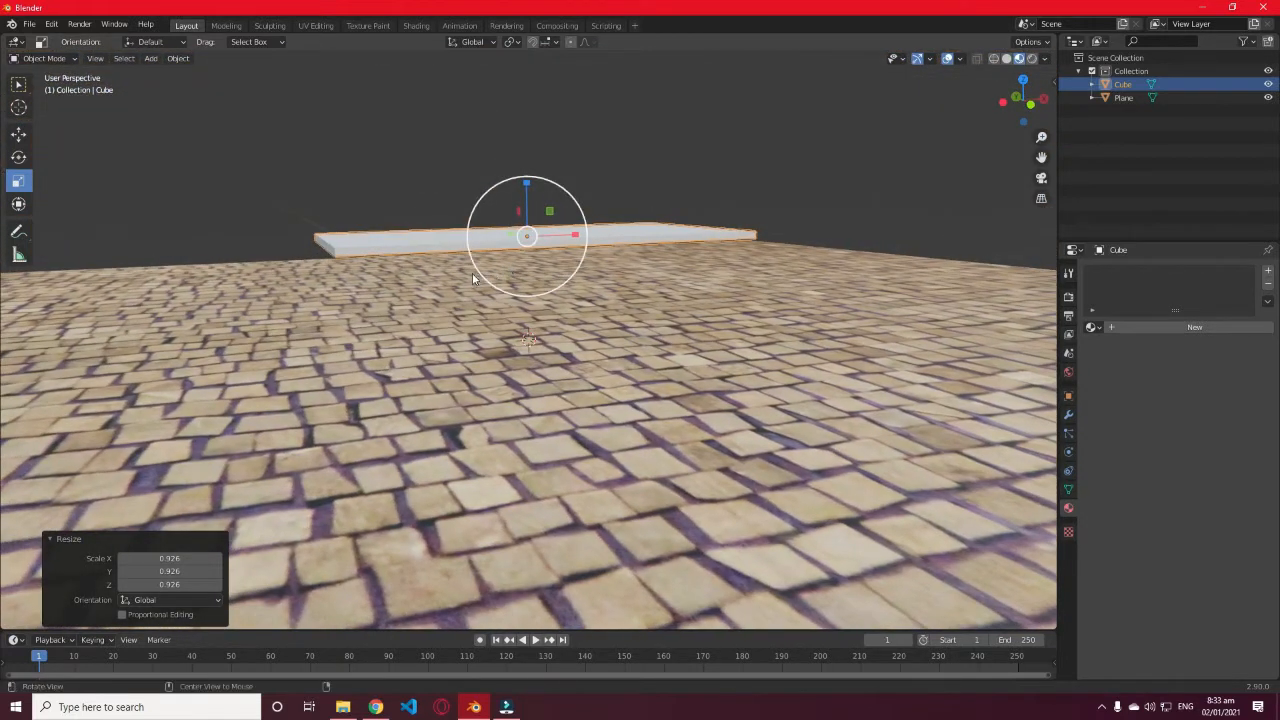
{"action": "left_click", "coordinate": [432, 238]}
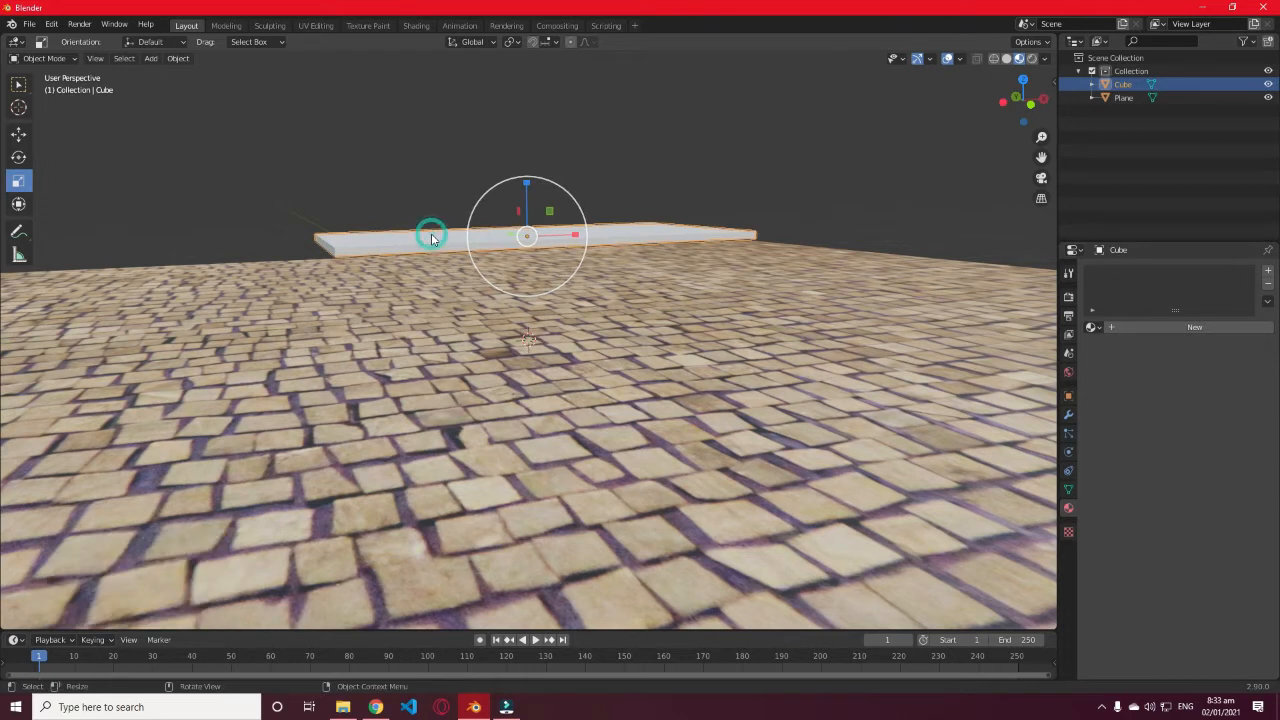
{"action": "left_click", "coordinate": [626, 178]}
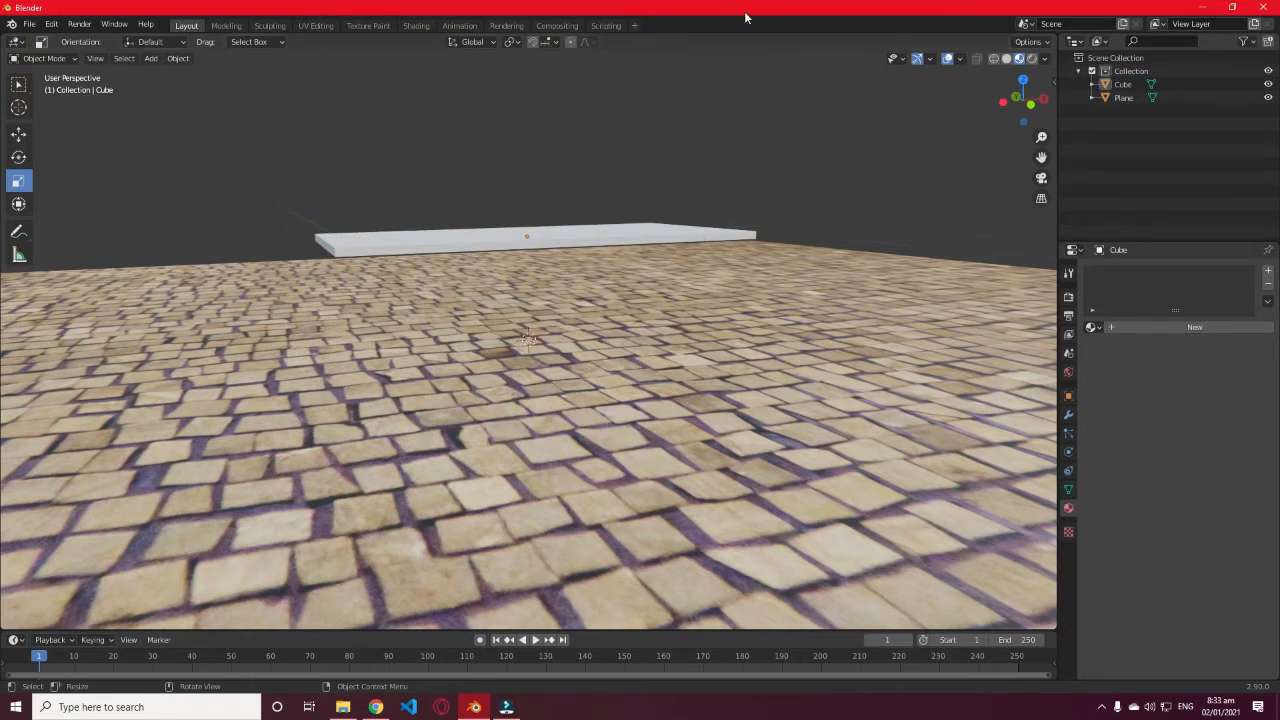
Step: Show the selected tabletop in Material Preview, create a new material for it and assign an Image Texture to its Base Color
{"action": "left_click", "coordinate": [462, 240]}
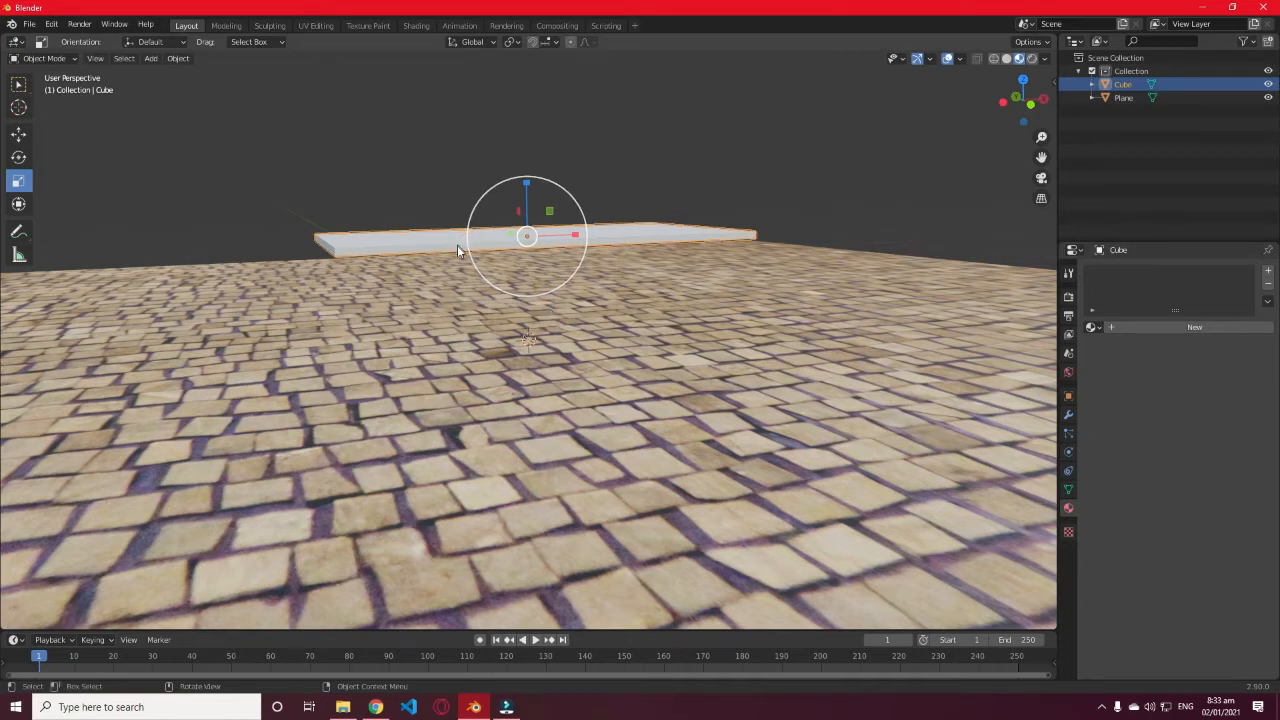
{"action": "key", "text": "z"}
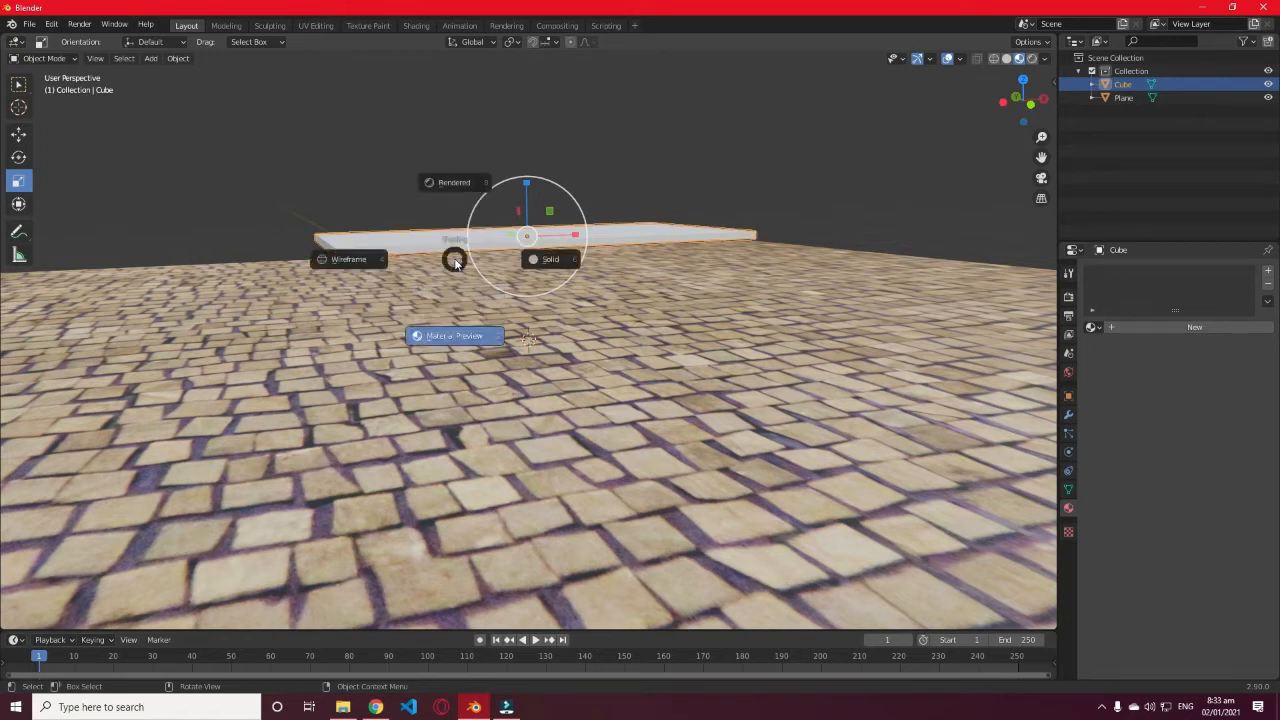
{"action": "left_click", "coordinate": [463, 338]}
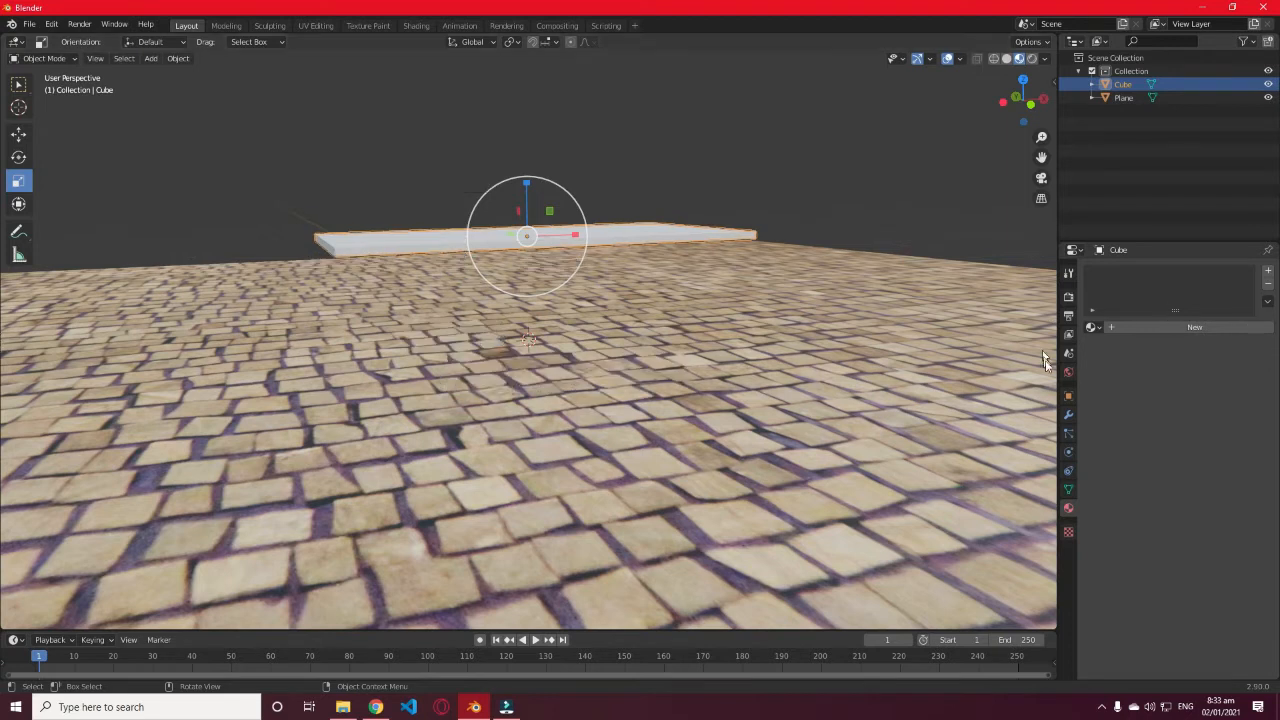
{"action": "left_click", "coordinate": [1151, 327]}
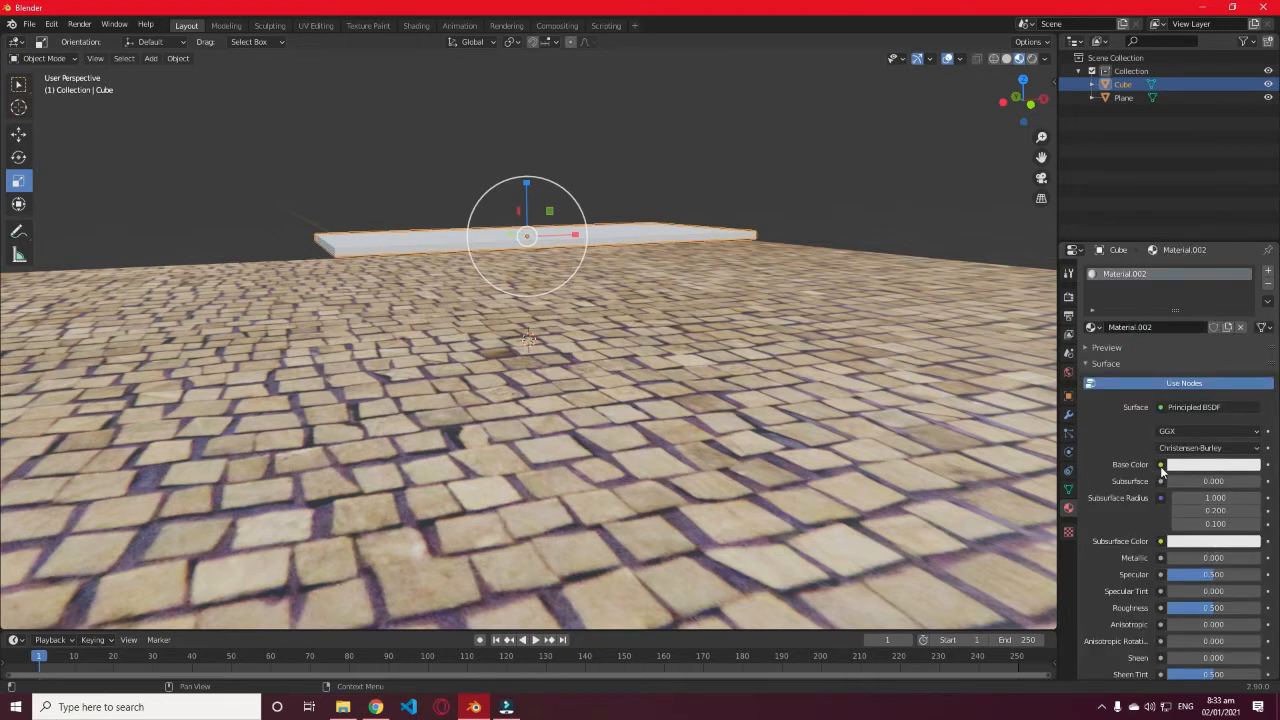
{"action": "left_click", "coordinate": [1160, 464]}
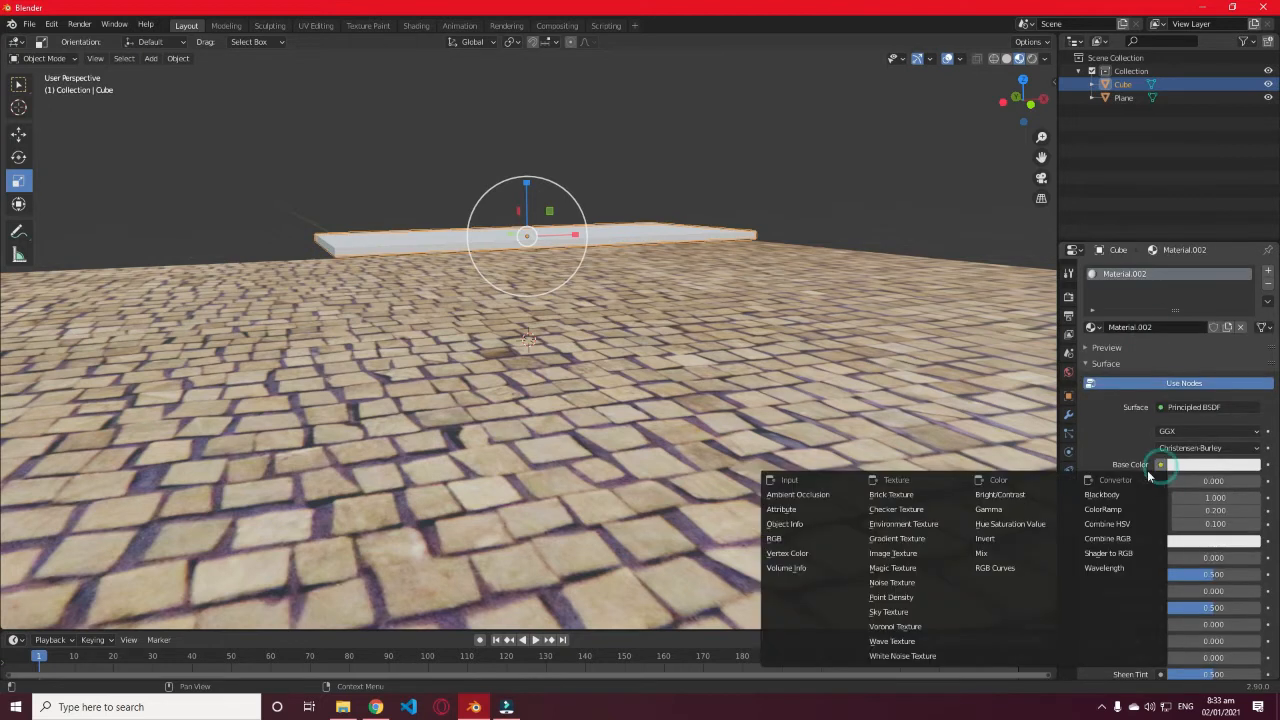
{"action": "left_click", "coordinate": [906, 556]}
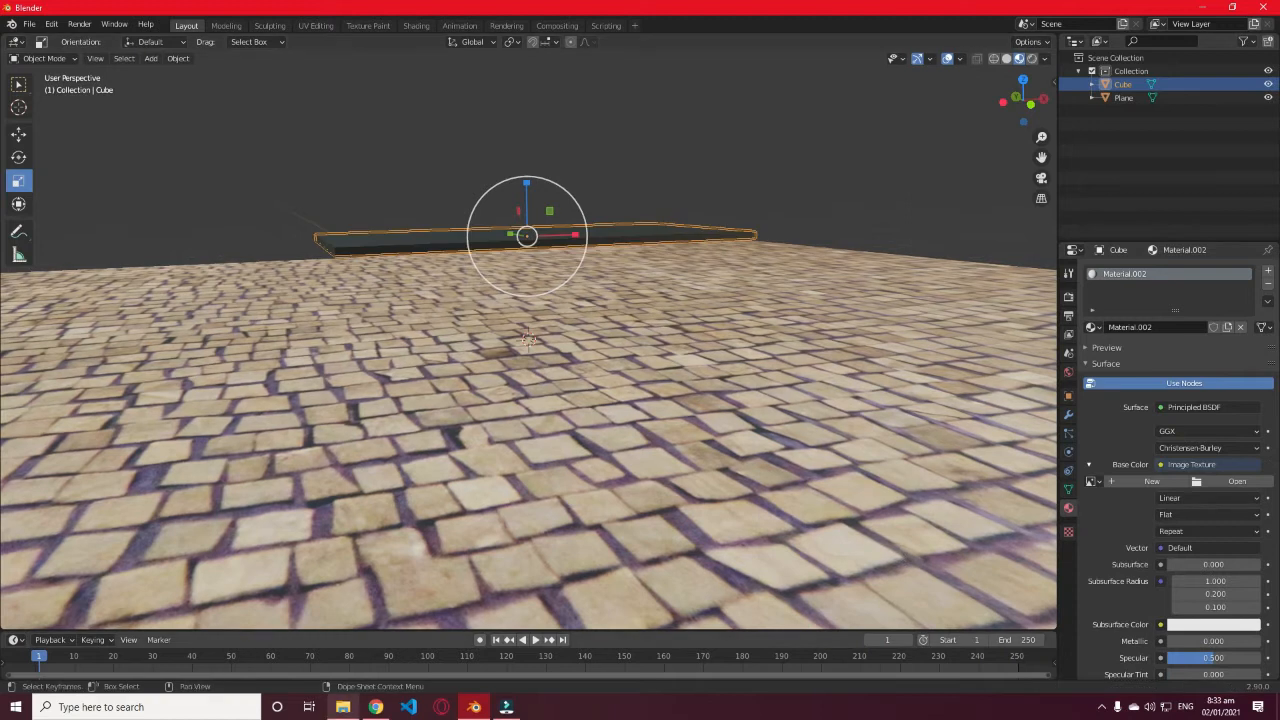
Step: Load the image whose name ends in "si4-unsplash.jpg" from the textures folder in Downloads as the tabletop's base color texture
{"action": "left_click", "coordinate": [1240, 479]}
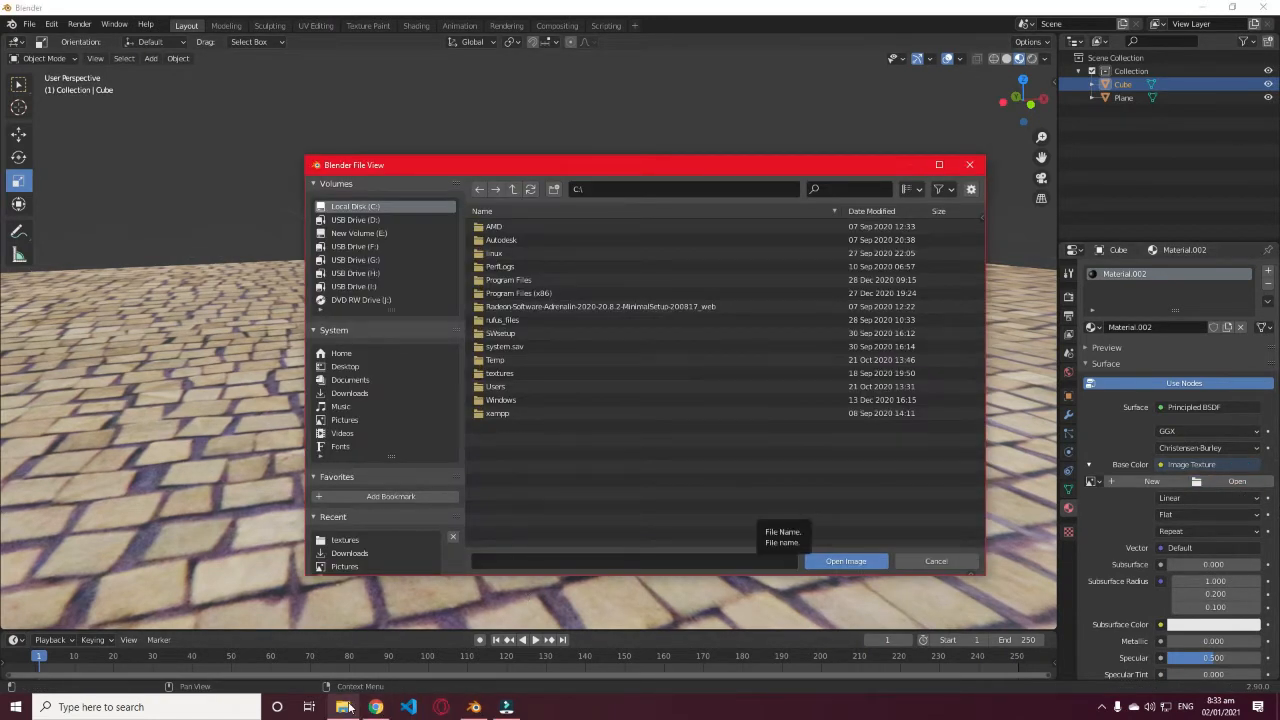
{"action": "mouse_move", "coordinate": [347, 707]}
{"action": "mouse_move", "coordinate": [350, 658]}
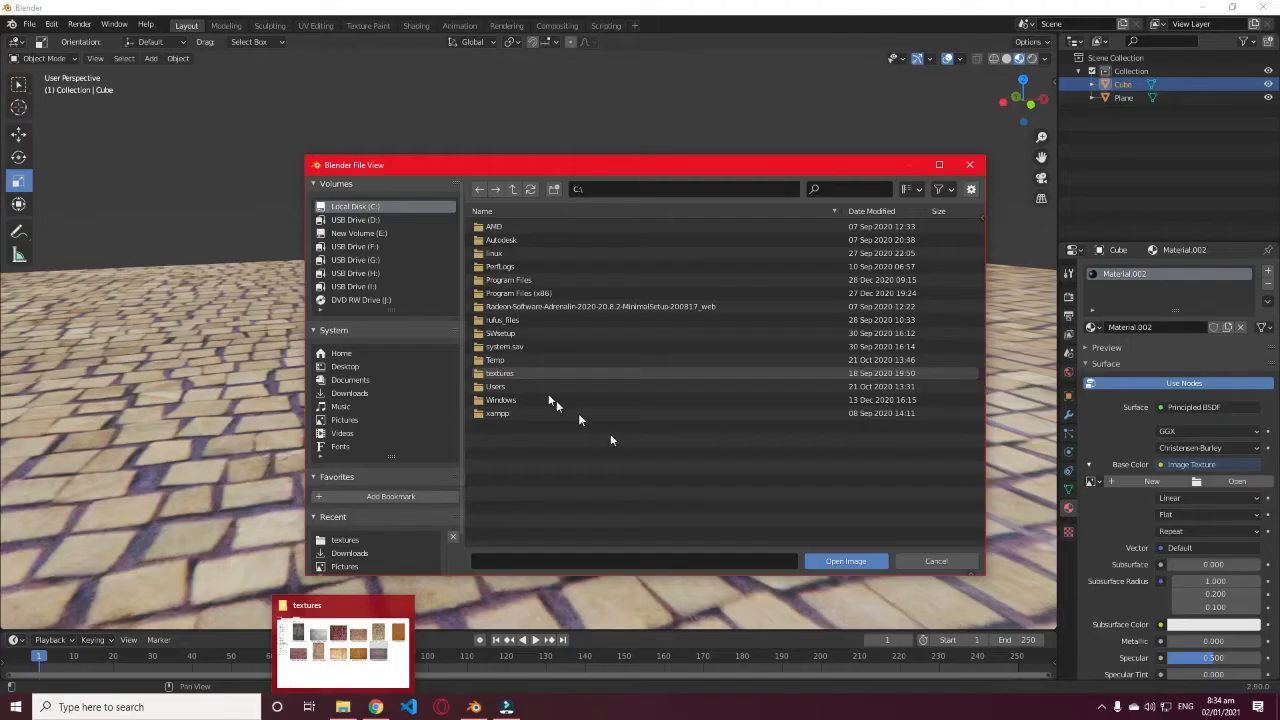
{"action": "left_click", "coordinate": [498, 373]}
{"action": "left_click", "coordinate": [350, 394]}
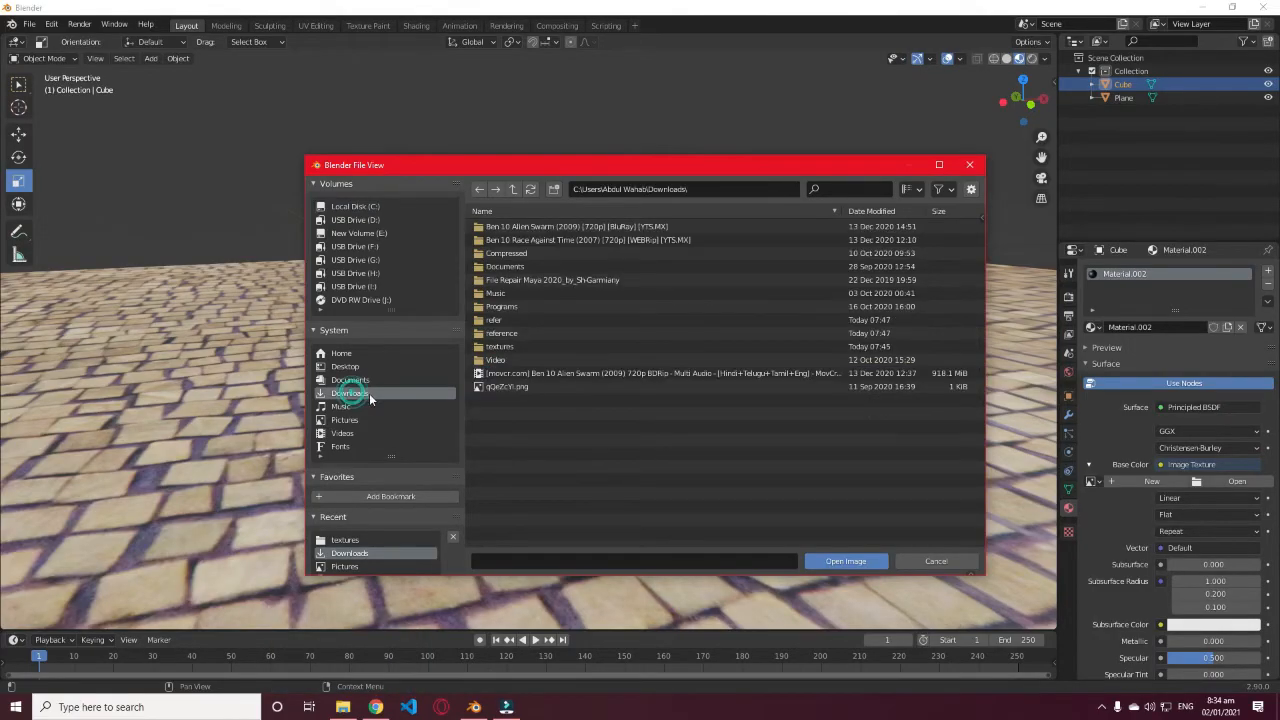
{"action": "left_click", "coordinate": [500, 347]}
{"action": "double_click", "coordinate": [507, 346]}
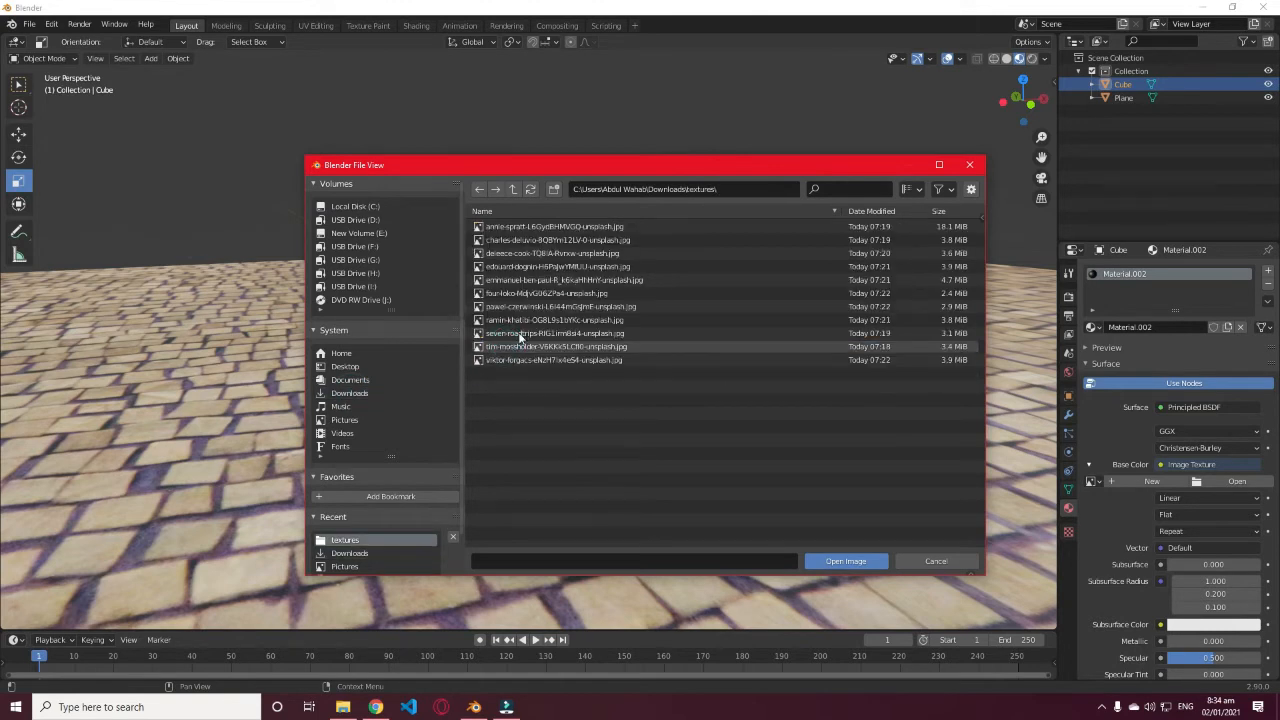
{"action": "left_click", "coordinate": [523, 333]}
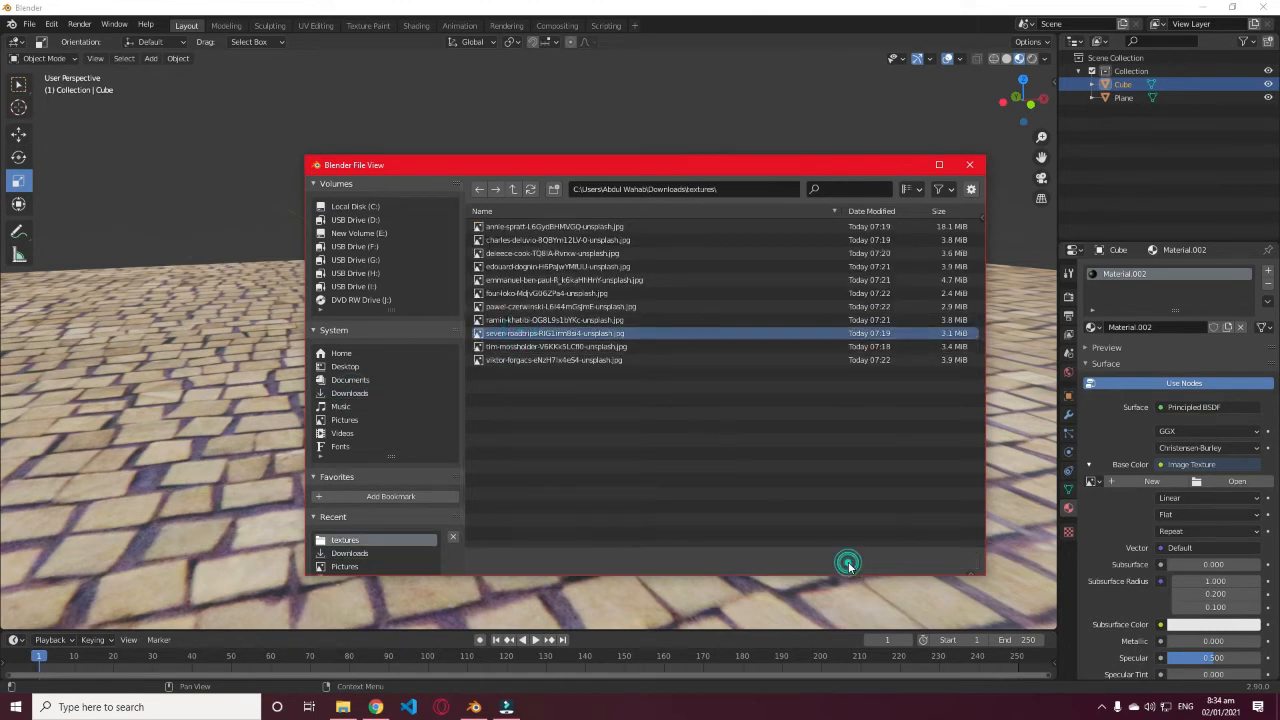
{"action": "left_click", "coordinate": [846, 561]}
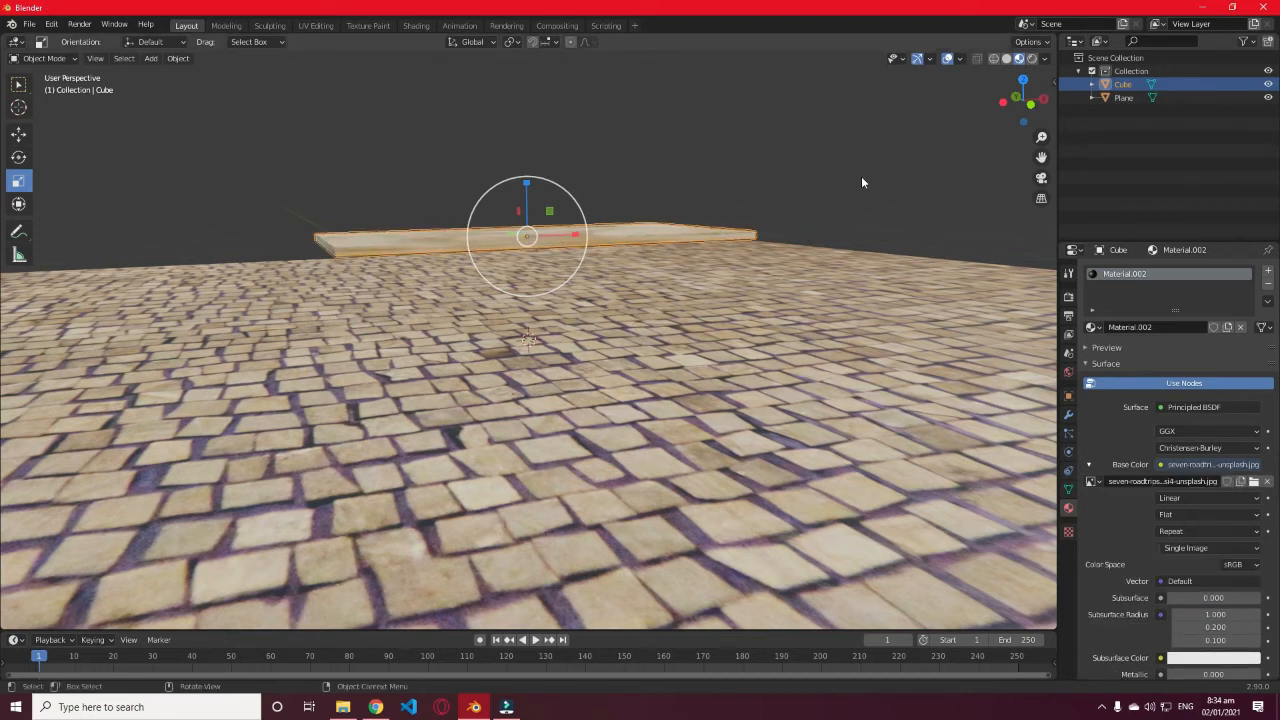
Step: Replace the tabletop's texture with the dark grey image whose name ends in "GQ-unsplash.jpg" from the textures folder
{"action": "middle_click_drag", "start_coordinate": [866, 168], "coordinate": [905, 277]}
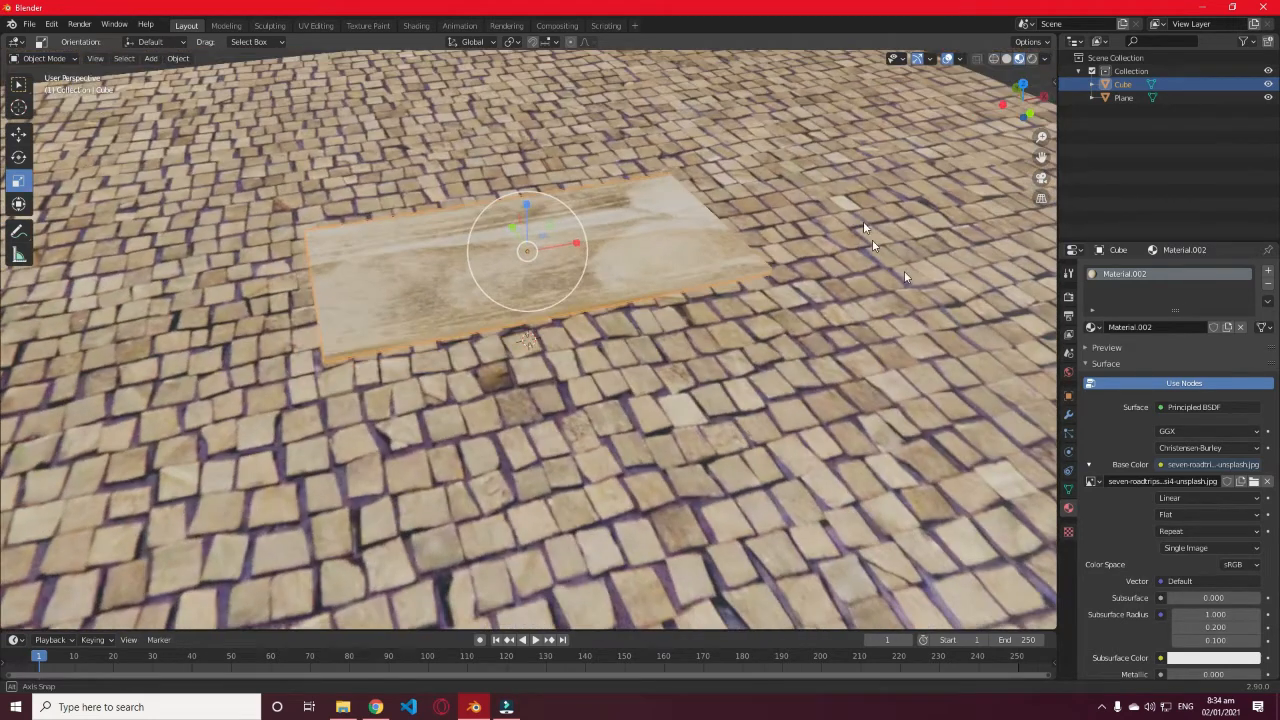
{"action": "left_click", "coordinate": [1253, 482]}
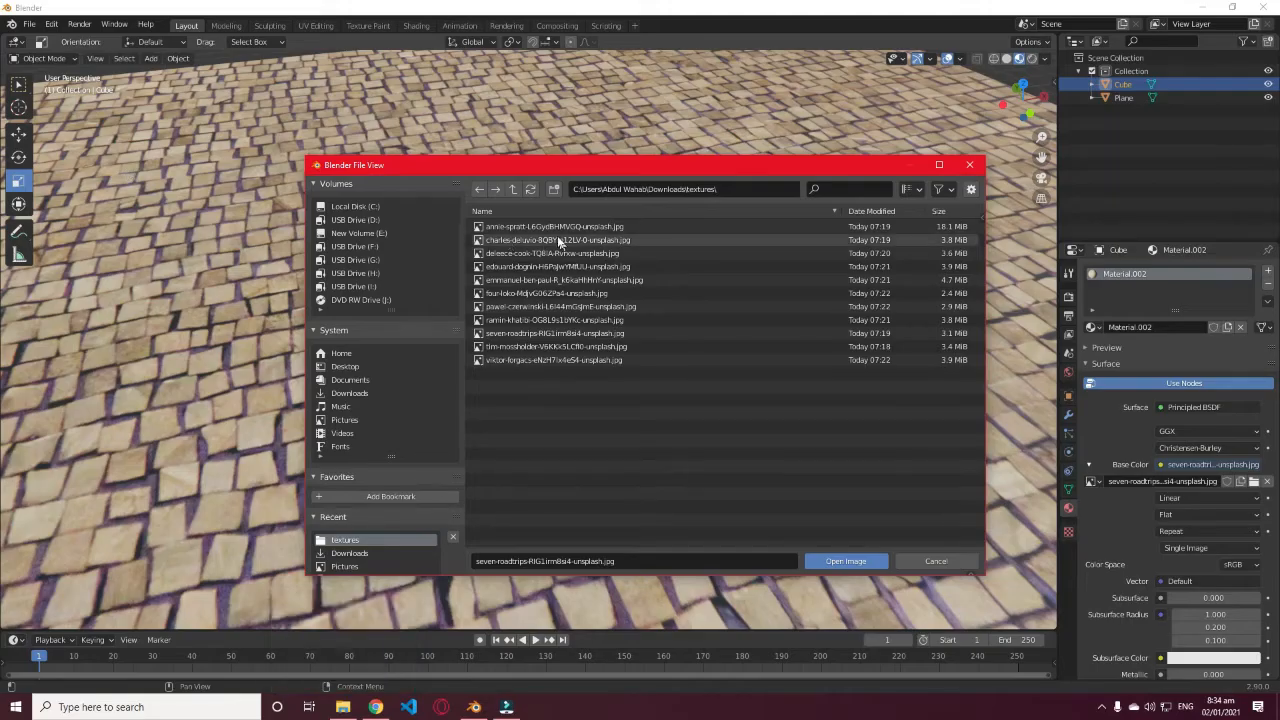
{"action": "left_click", "coordinate": [555, 228]}
{"action": "left_click", "coordinate": [862, 562]}
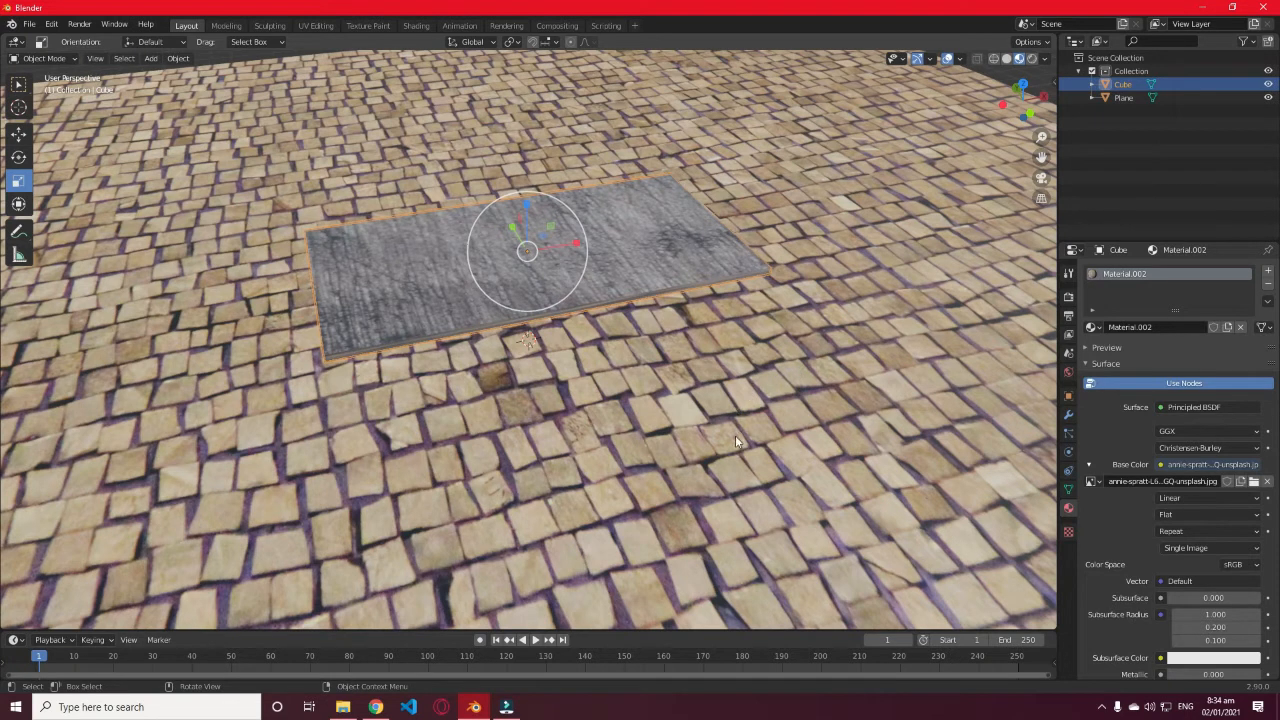
Step: Raise the tabletop along Z to leave room for the legs above the ground plane
{"action": "middle_click_drag", "start_coordinate": [663, 426], "coordinate": [804, 417]}
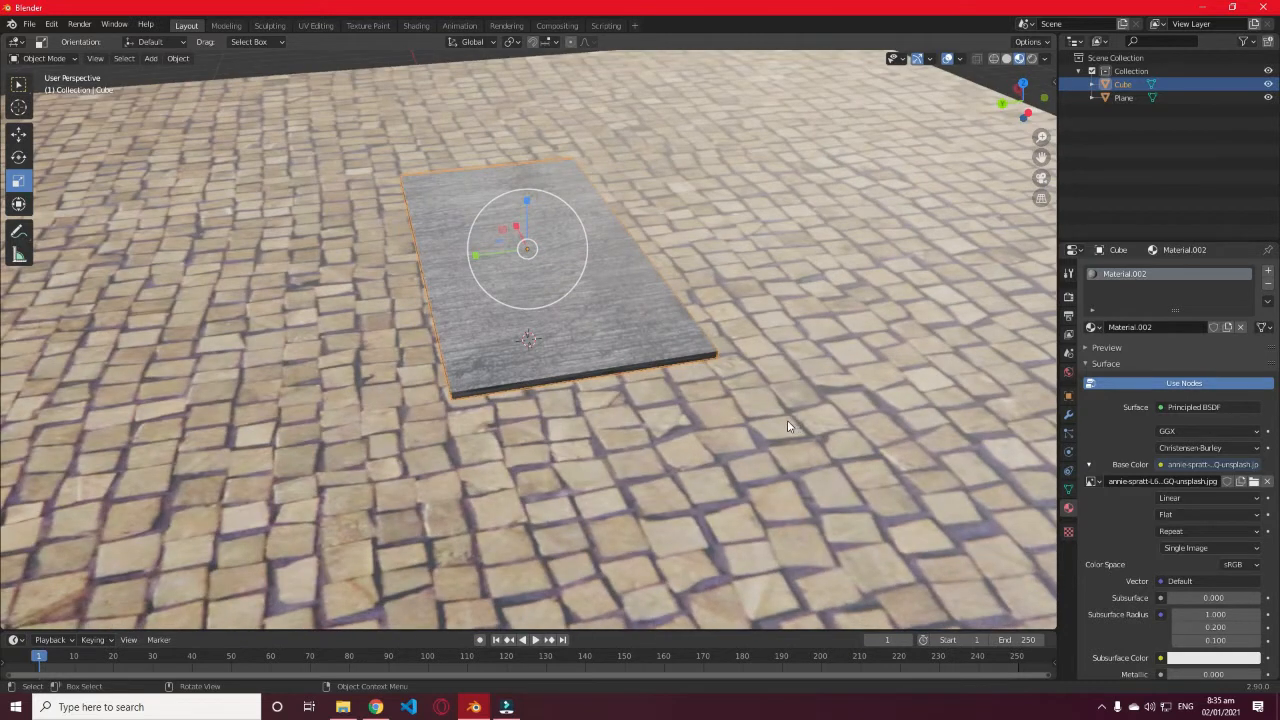
{"action": "left_click", "coordinate": [606, 310]}
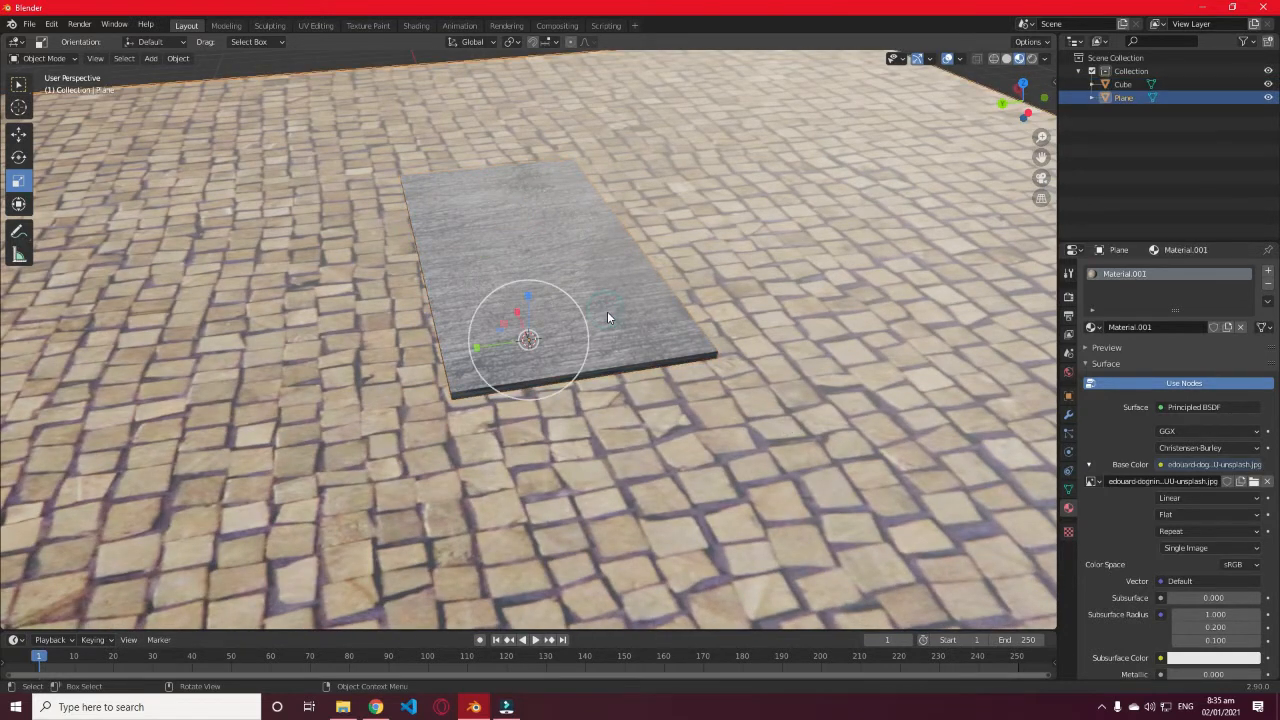
{"action": "left_click", "coordinate": [518, 249]}
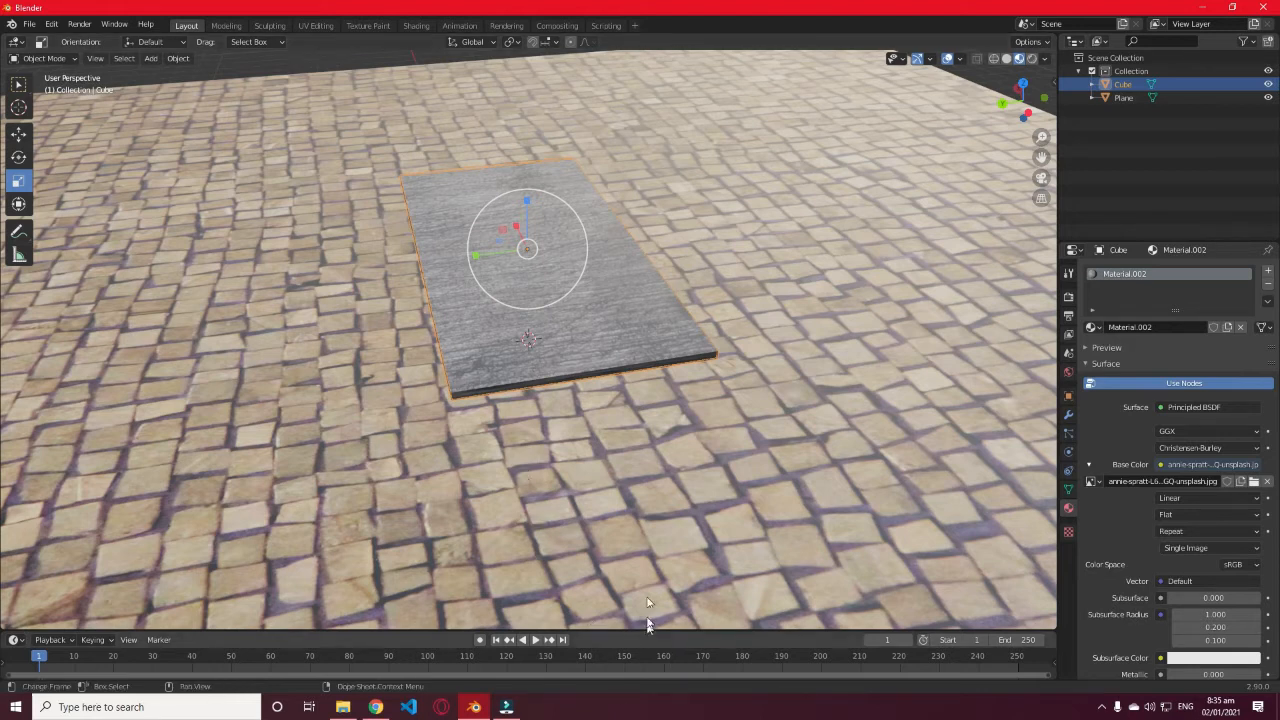
{"action": "middle_click_drag", "start_coordinate": [603, 510], "coordinate": [729, 463]}
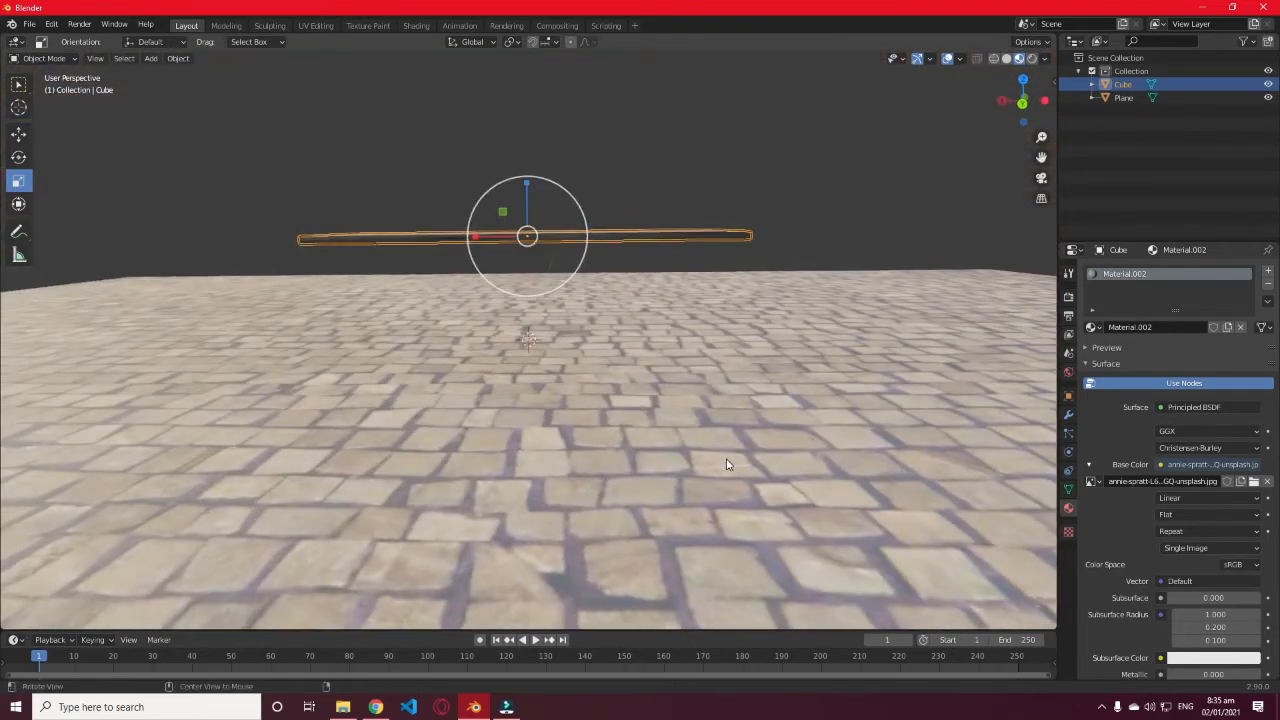
{"action": "left_click", "coordinate": [22, 134]}
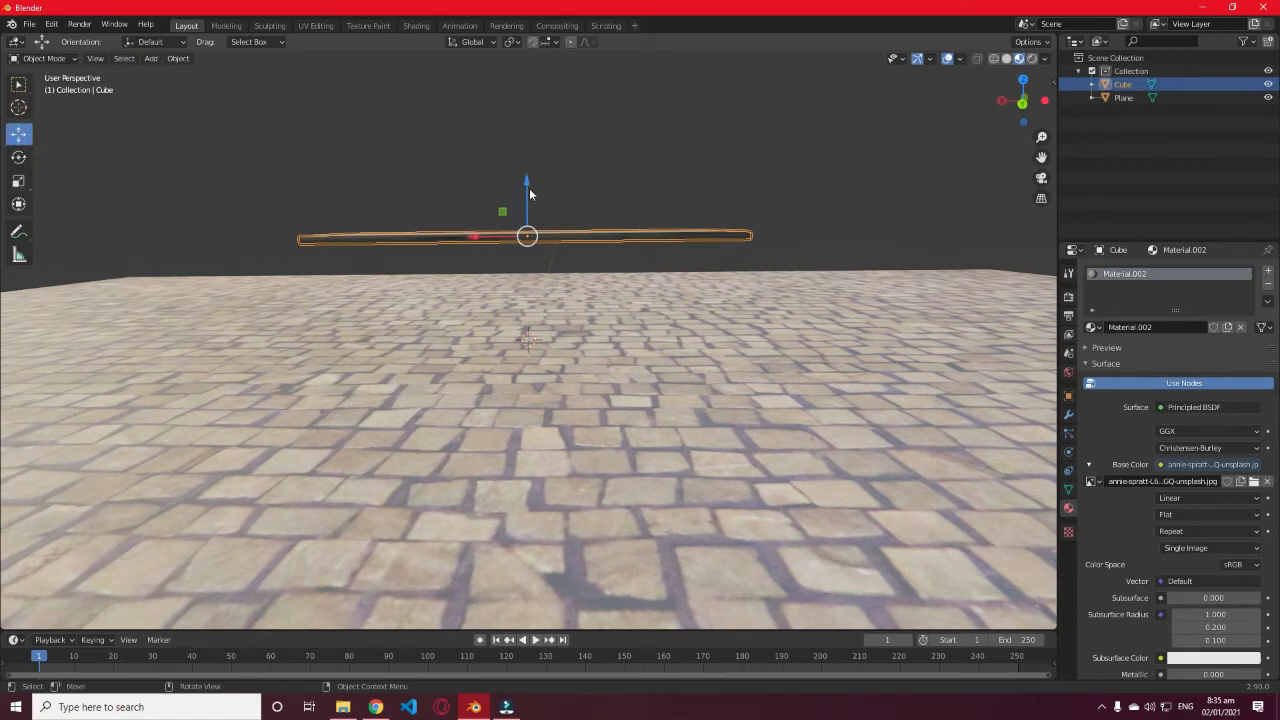
{"action": "left_click_drag", "start_coordinate": [527, 188], "coordinate": [513, 142]}
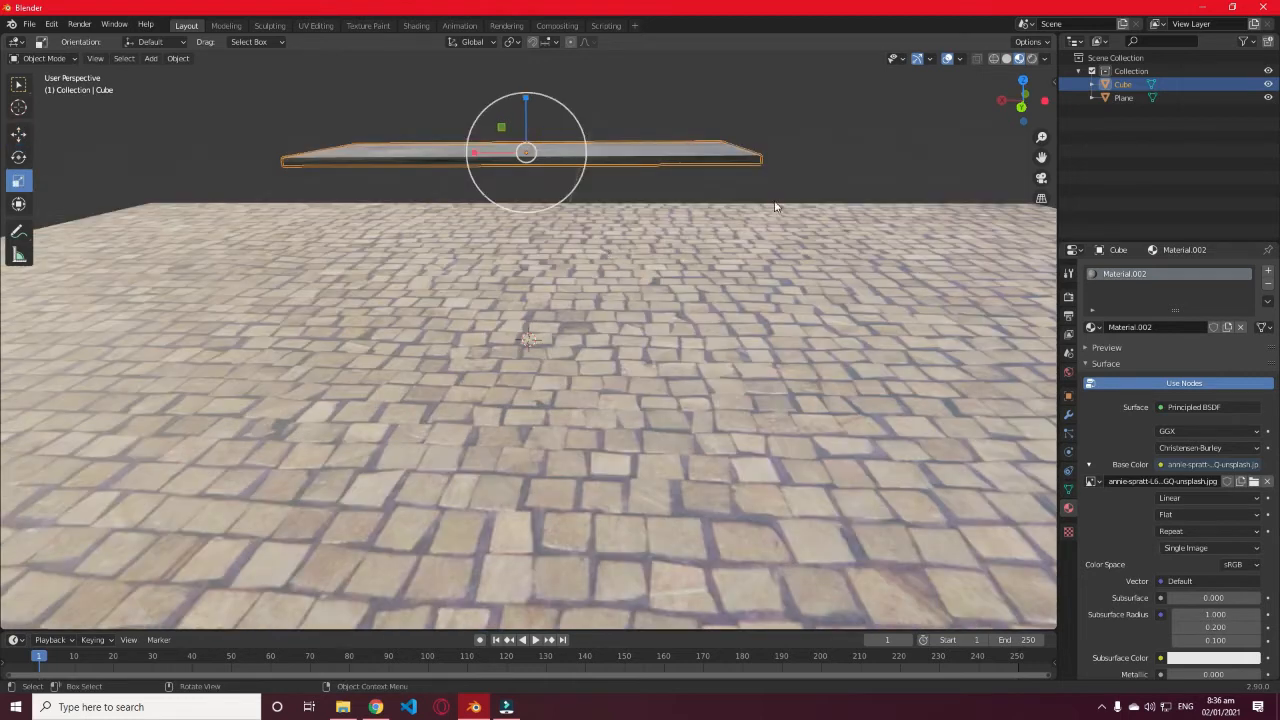
Step: Add a cylinder at the scene's center and raise it about 2.43 m along Z beneath the tabletop
{"action": "key", "text": "alt+a"}
{"action": "key", "text": "shift+a"}
{"action": "mouse_move", "coordinate": [690, 421]}
{"action": "left_click", "coordinate": [782, 491]}
{"action": "left_click", "coordinate": [19, 134]}
{"action": "left_click_drag", "start_coordinate": [528, 290], "coordinate": [527, 194]}
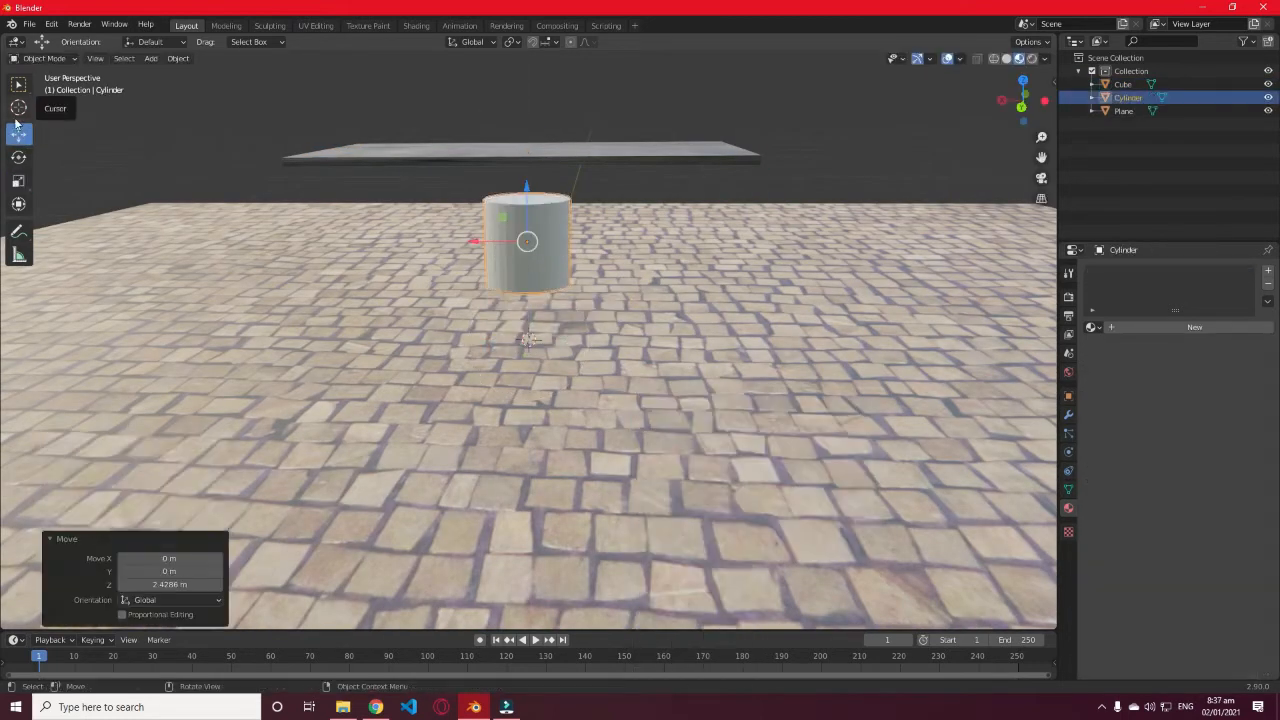
Step: Shrink the cylinder, scale it by about 0.423 along X and narrow it along Y to the thickness of a table leg
{"action": "left_click", "coordinate": [19, 181]}
{"action": "left_click_drag", "start_coordinate": [534, 249], "coordinate": [505, 242]}
{"action": "middle_click_drag", "start_coordinate": [530, 250], "coordinate": [450, 262]}
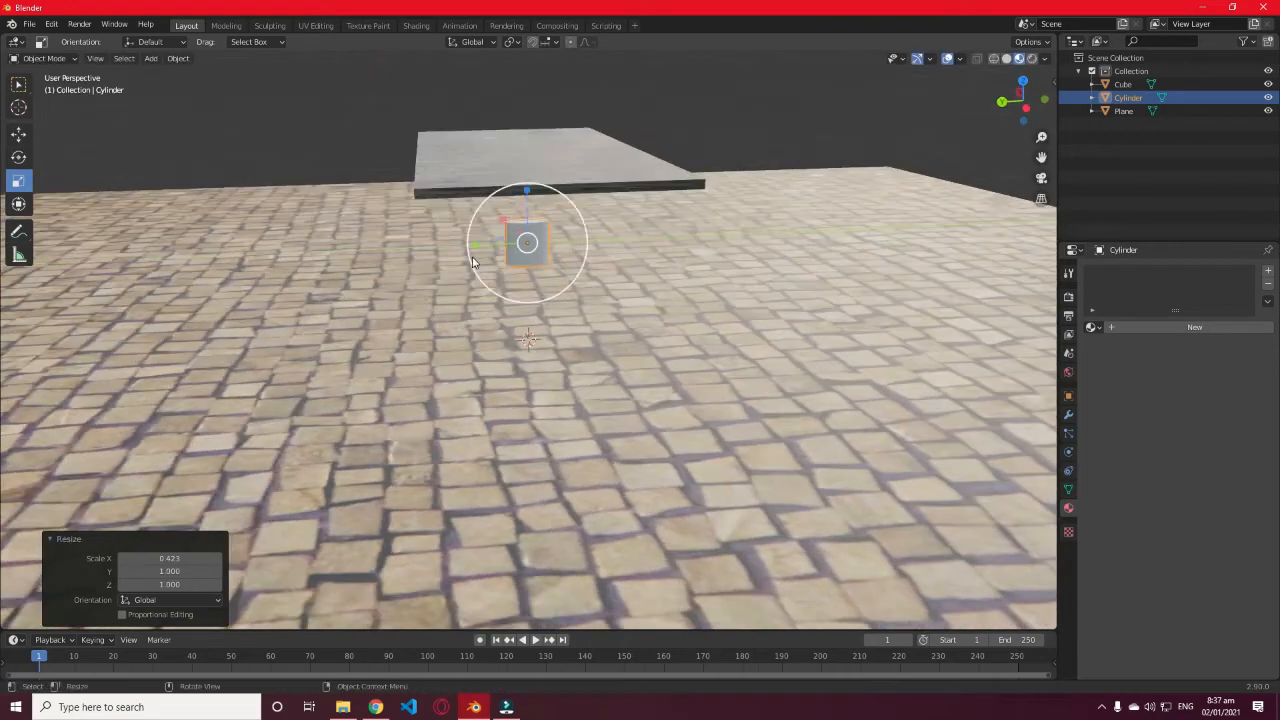
{"action": "left_click_drag", "start_coordinate": [473, 262], "coordinate": [504, 247]}
Step: Lengthen the leg along Z up to the tabletop's underside, ending with a Z scale of about 1.063
{"action": "left_click_drag", "start_coordinate": [527, 199], "coordinate": [531, 165]}
{"action": "middle_click_drag", "start_coordinate": [537, 226], "coordinate": [533, 199]}
{"action": "left_click_drag", "start_coordinate": [530, 199], "coordinate": [534, 166]}
{"action": "middle_click_drag", "start_coordinate": [617, 237], "coordinate": [795, 188]}
{"action": "left_click_drag", "start_coordinate": [529, 193], "coordinate": [532, 190]}
{"action": "middle_click_drag", "start_coordinate": [540, 205], "coordinate": [541, 238]}
Step: Move the leg about -4.85 m along X to one end of the tabletop and fine-tune its height and X position
{"action": "left_click", "coordinate": [19, 135]}
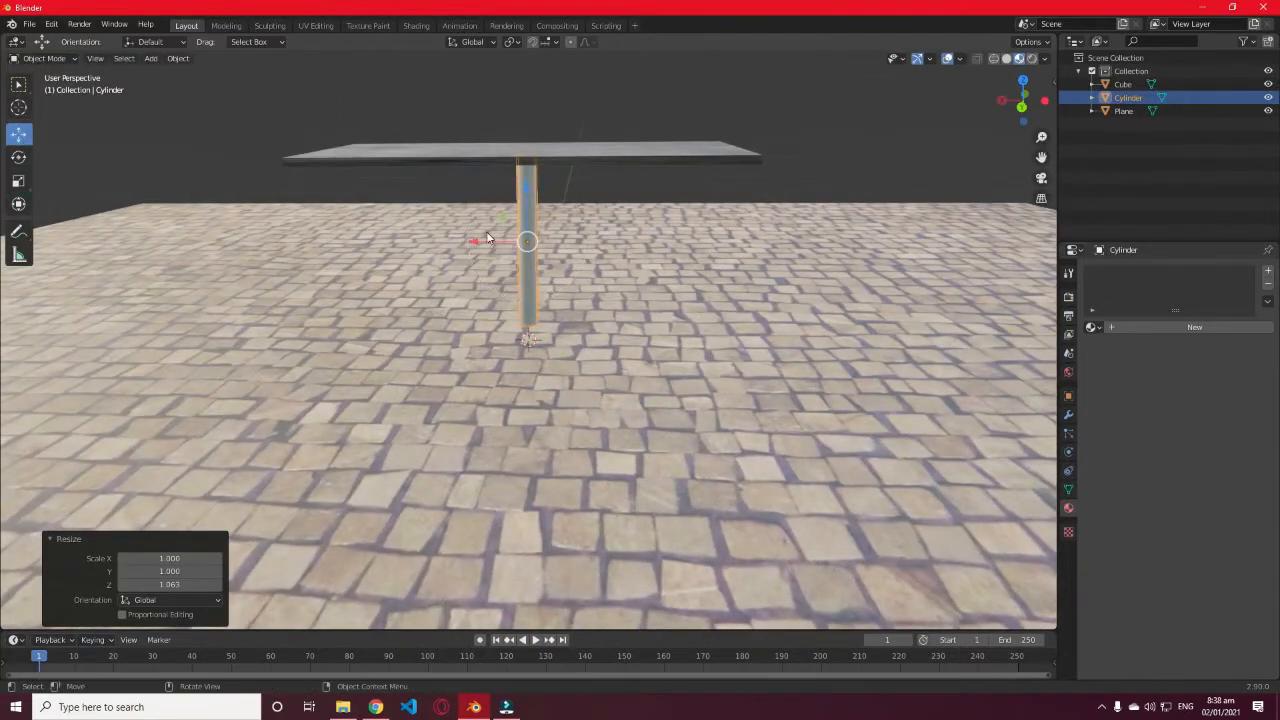
{"action": "left_click_drag", "start_coordinate": [480, 239], "coordinate": [692, 268]}
{"action": "middle_click_drag", "start_coordinate": [890, 195], "coordinate": [852, 184]}
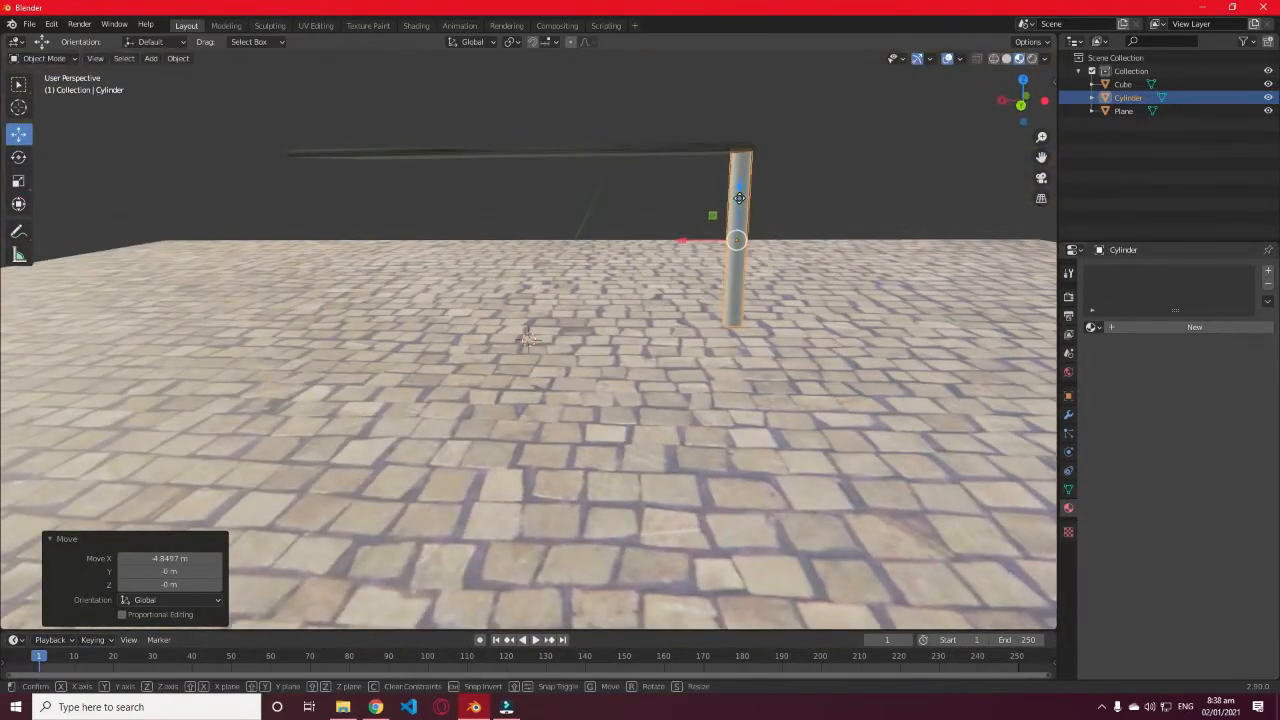
{"action": "left_click_drag", "start_coordinate": [738, 196], "coordinate": [738, 204]}
{"action": "left_click_drag", "start_coordinate": [717, 246], "coordinate": [712, 246]}
Step: Move the leg about 2.08 m along Y towards the tabletop's corner, adjust its height and shift it about 0.45 m along X
{"action": "middle_click_drag", "start_coordinate": [772, 209], "coordinate": [632, 226]}
{"action": "left_click_drag", "start_coordinate": [486, 293], "coordinate": [357, 300]}
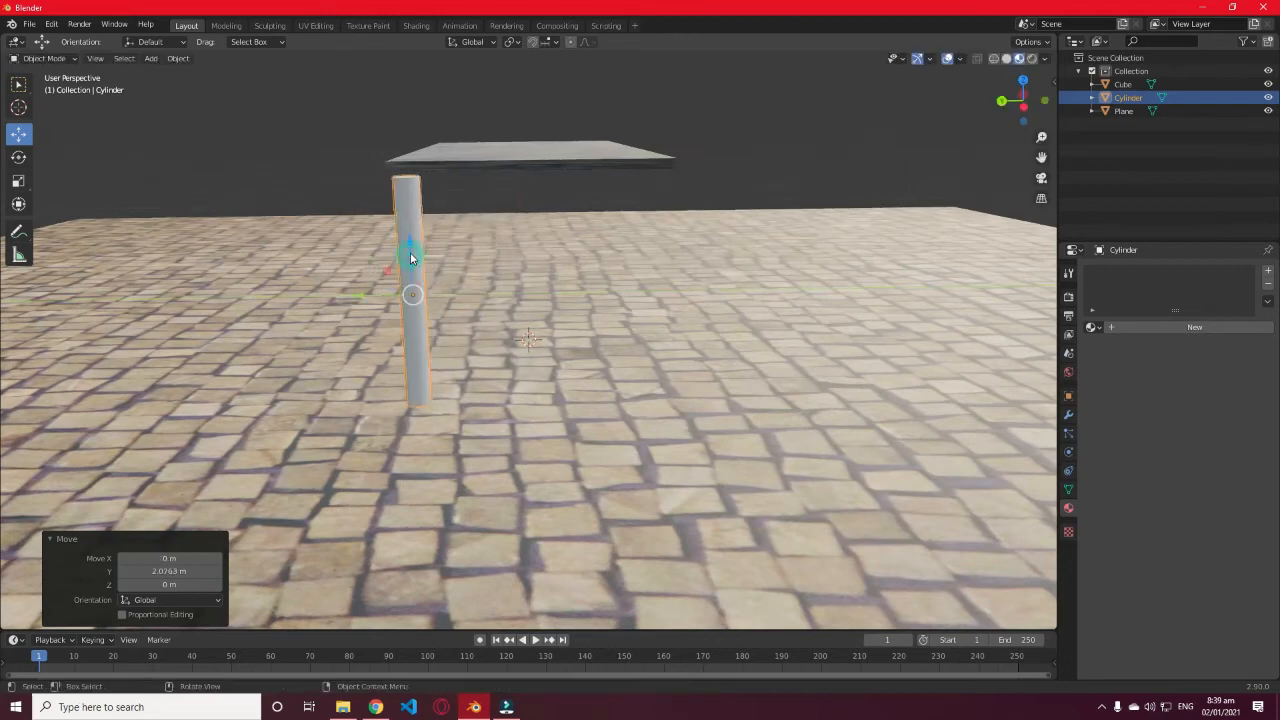
{"action": "left_click_drag", "start_coordinate": [411, 257], "coordinate": [411, 251]}
{"action": "middle_click_drag", "start_coordinate": [318, 250], "coordinate": [420, 232]}
{"action": "left_click_drag", "start_coordinate": [679, 254], "coordinate": [663, 254]}
{"action": "middle_click_drag", "start_coordinate": [663, 254], "coordinate": [836, 214]}
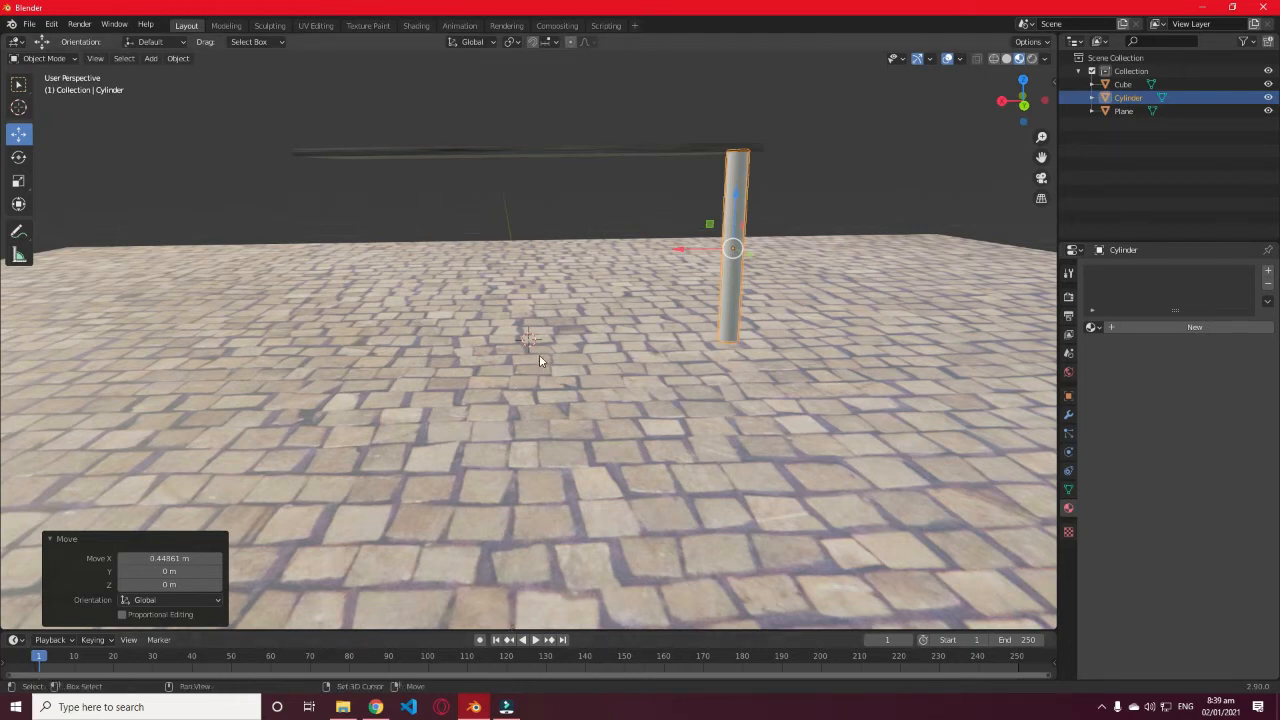
Step: Duplicate the leg and place the copy about 8.64 m along local X at the opposite end of the tabletop
{"action": "key", "text": "shift+d"}
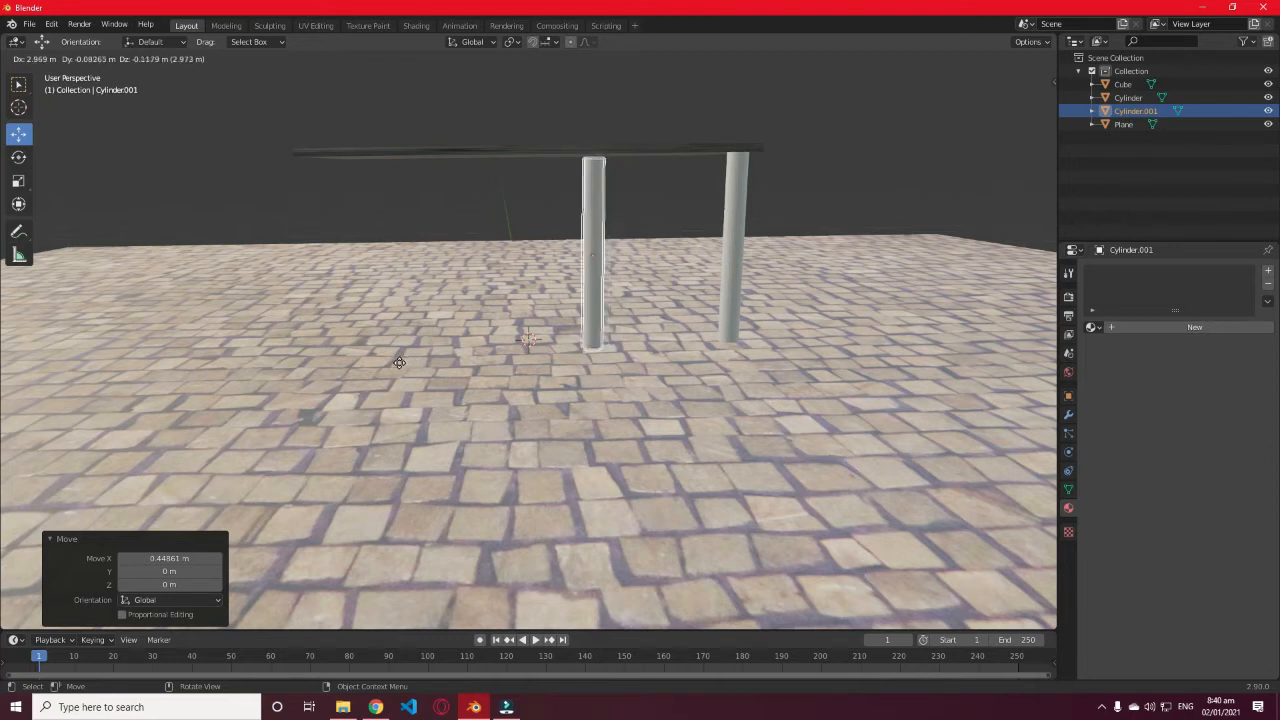
{"action": "key", "text": "x"}
{"action": "key", "text": "x"}
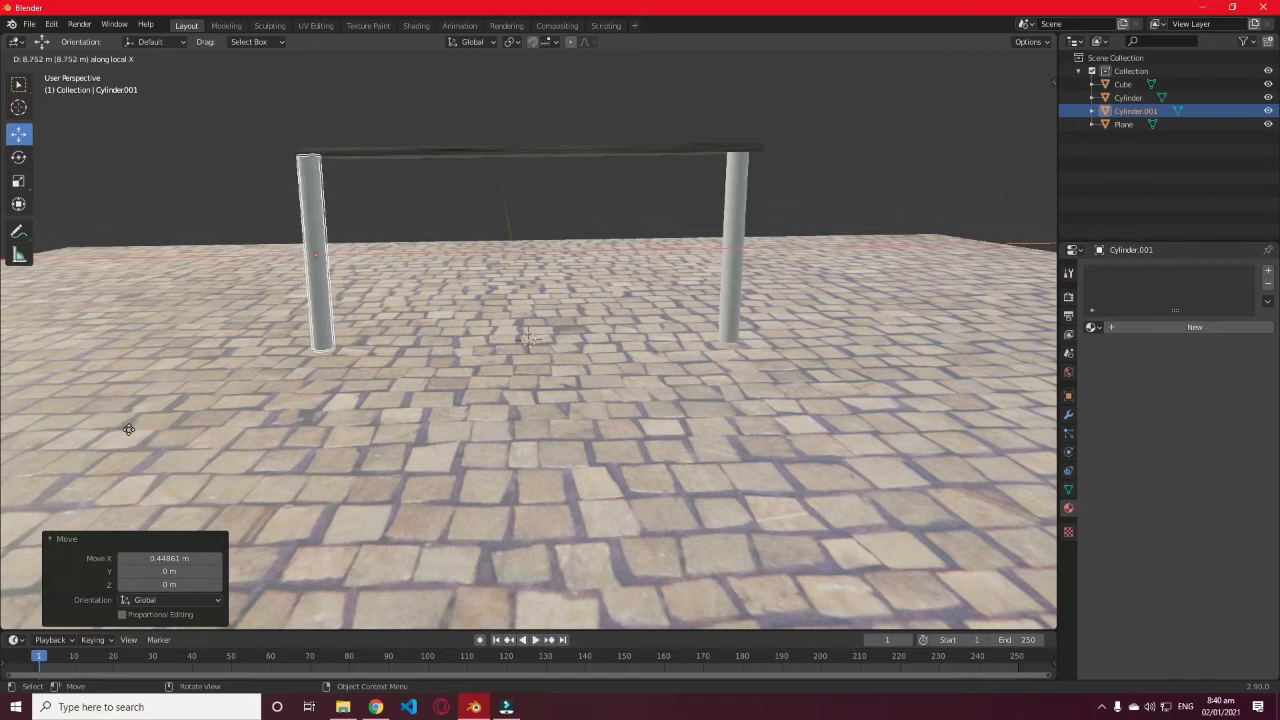
{"action": "left_click", "coordinate": [131, 430]}
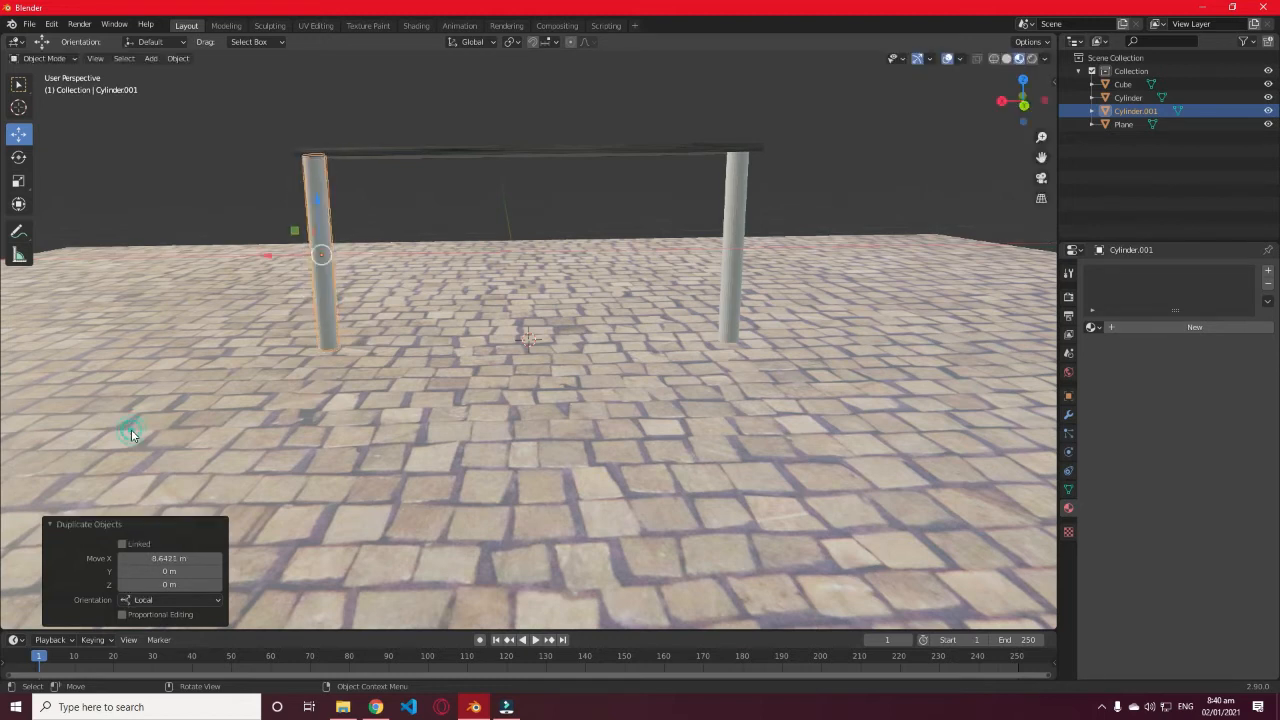
Step: Delete the duplicated leg at the far end of the tabletop
{"action": "key", "text": "x"}
{"action": "left_click", "coordinate": [131, 430]}
{"action": "key", "text": "x"}
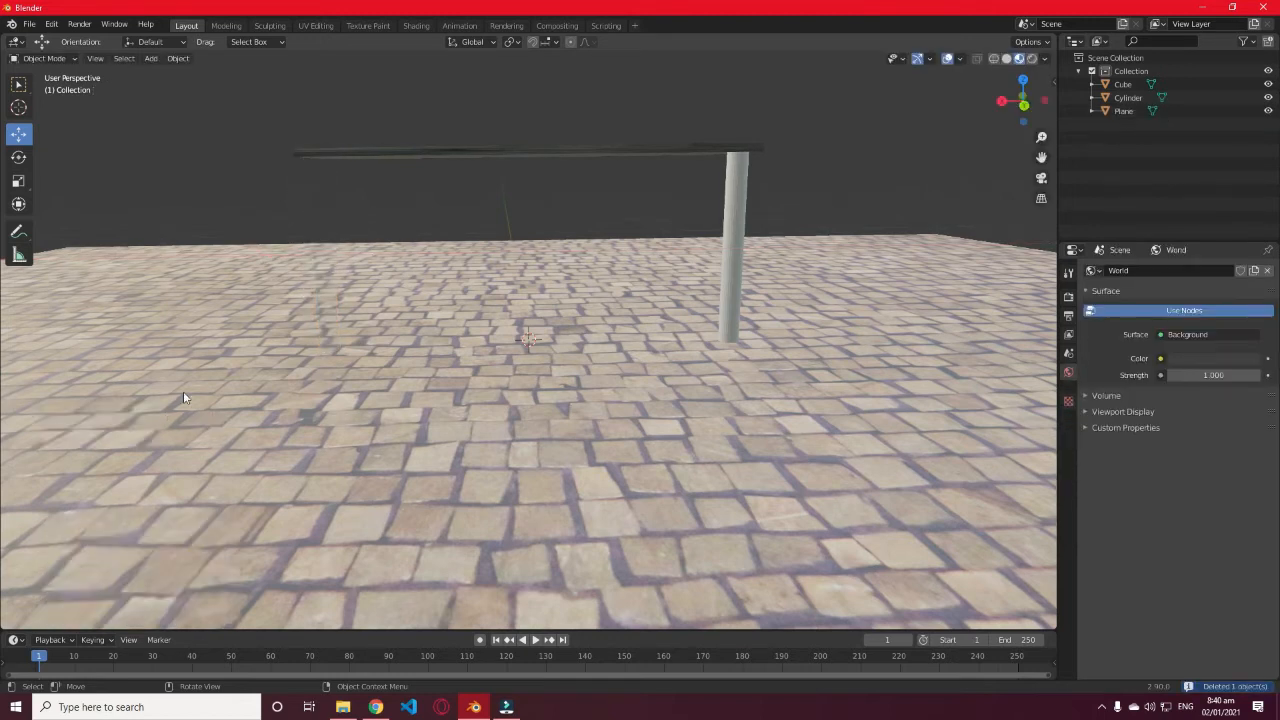
Step: Duplicate the remaining leg and place the copy about 8.64 m along global X at the tabletop's opposite end
{"action": "left_click", "coordinate": [736, 208]}
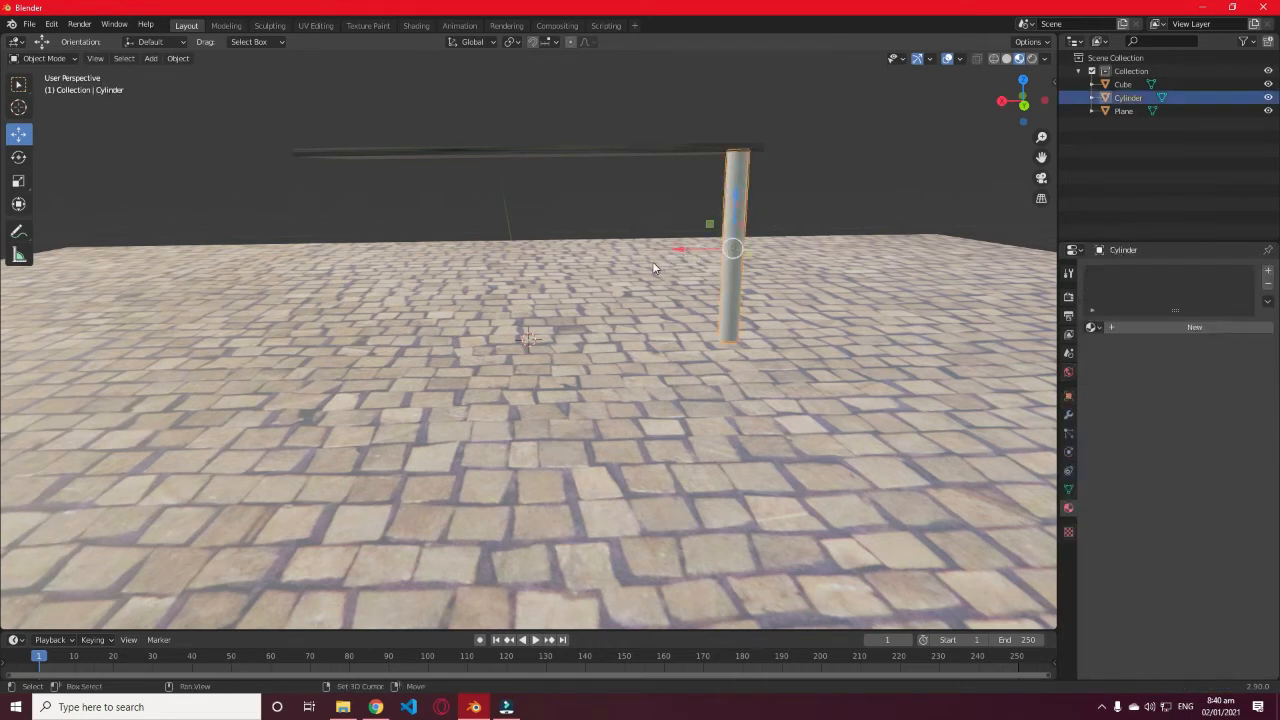
{"action": "key", "text": "shift+d"}
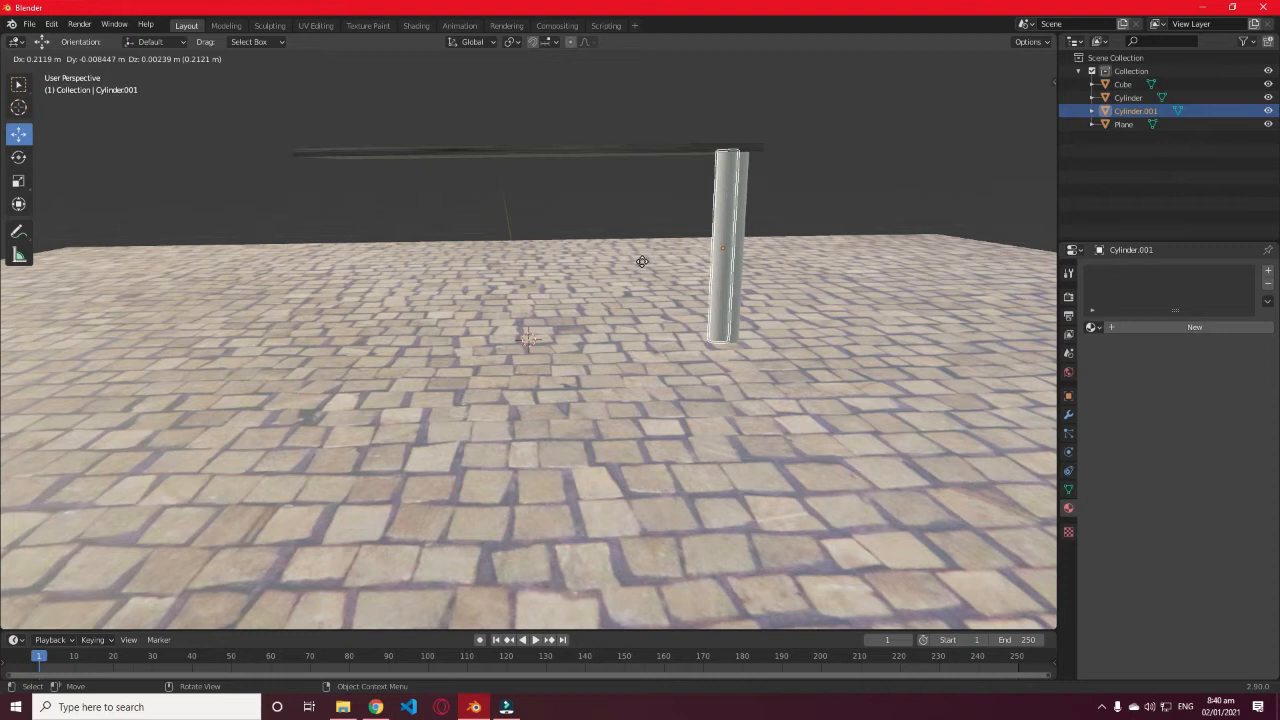
{"action": "key", "text": "x"}
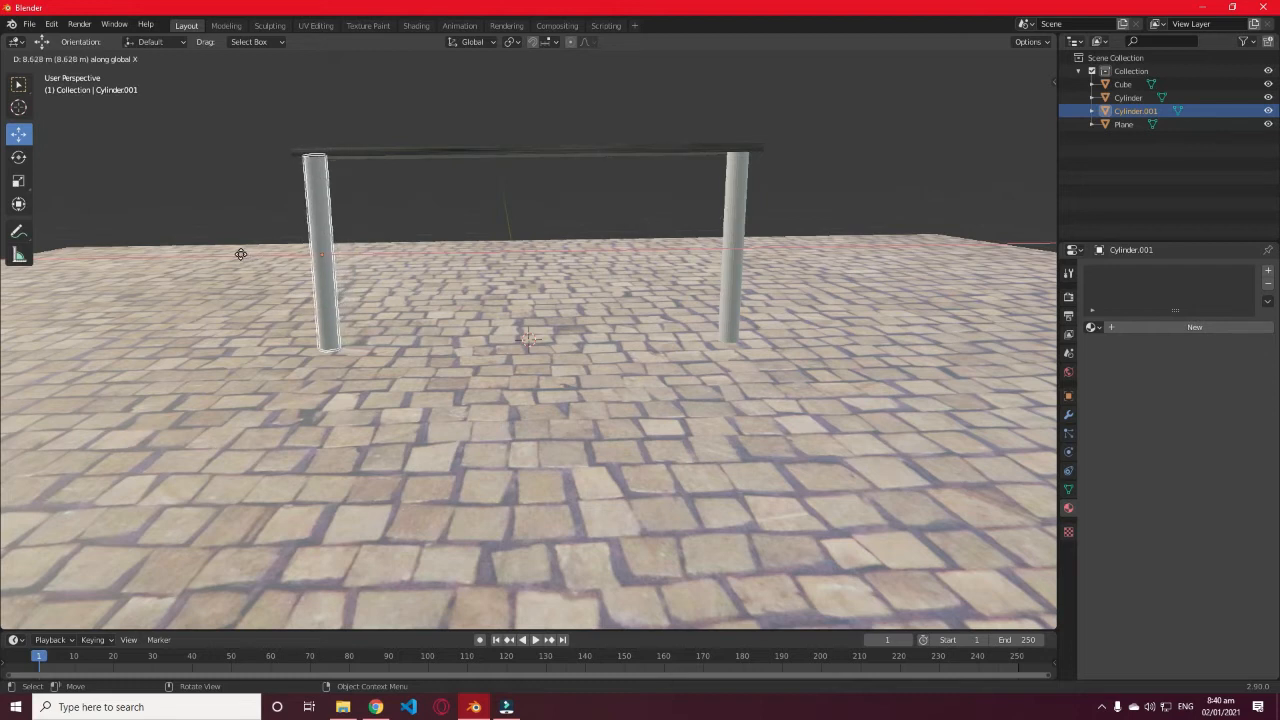
{"action": "left_click", "coordinate": [240, 253]}
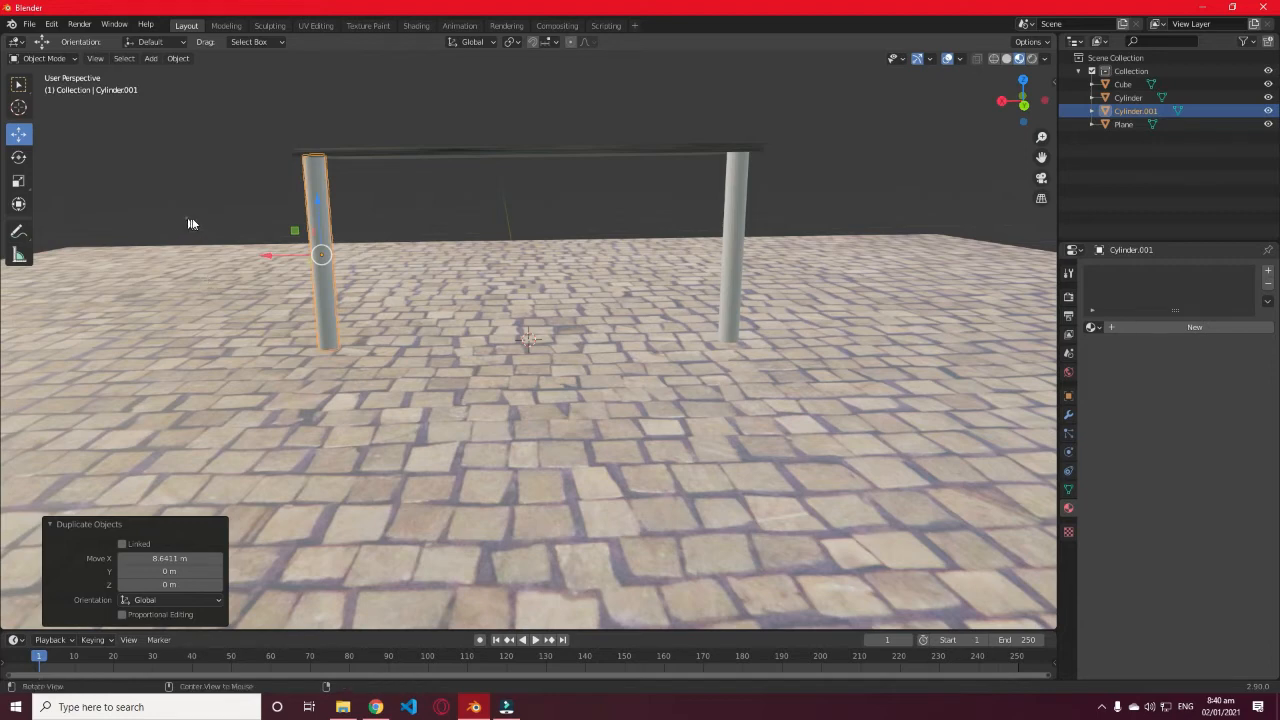
Step: Duplicate both legs together and place the copies about -3.99 m along global Y under the tabletop's other long side
{"action": "middle_click_drag", "start_coordinate": [191, 224], "coordinate": [369, 234]}
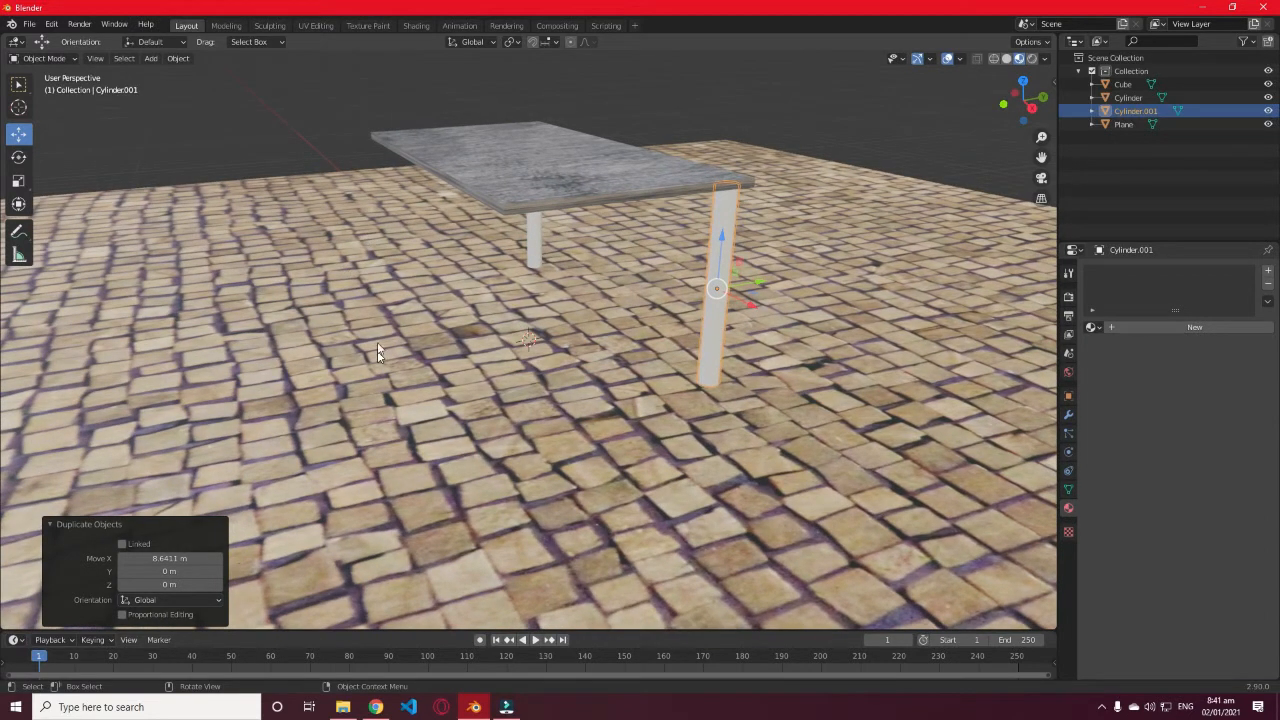
{"action": "left_click", "coordinate": [536, 244], "text": "shift"}
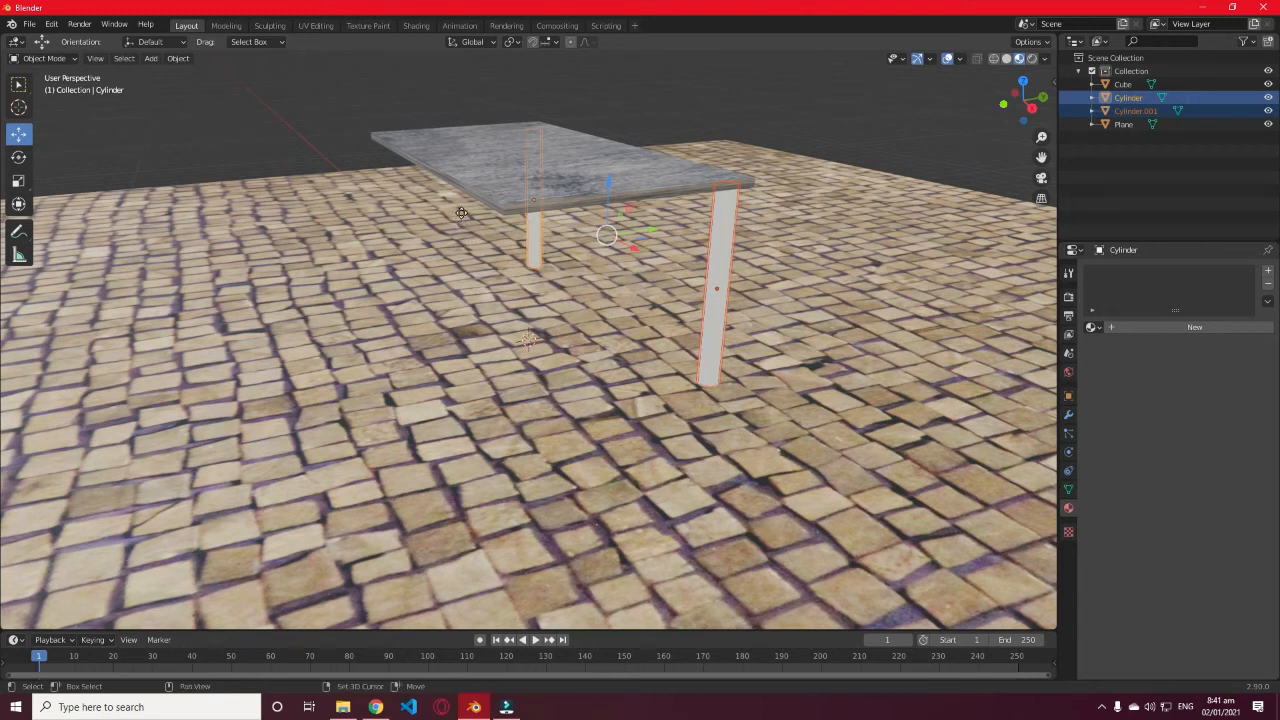
{"action": "key", "text": "shift+d"}
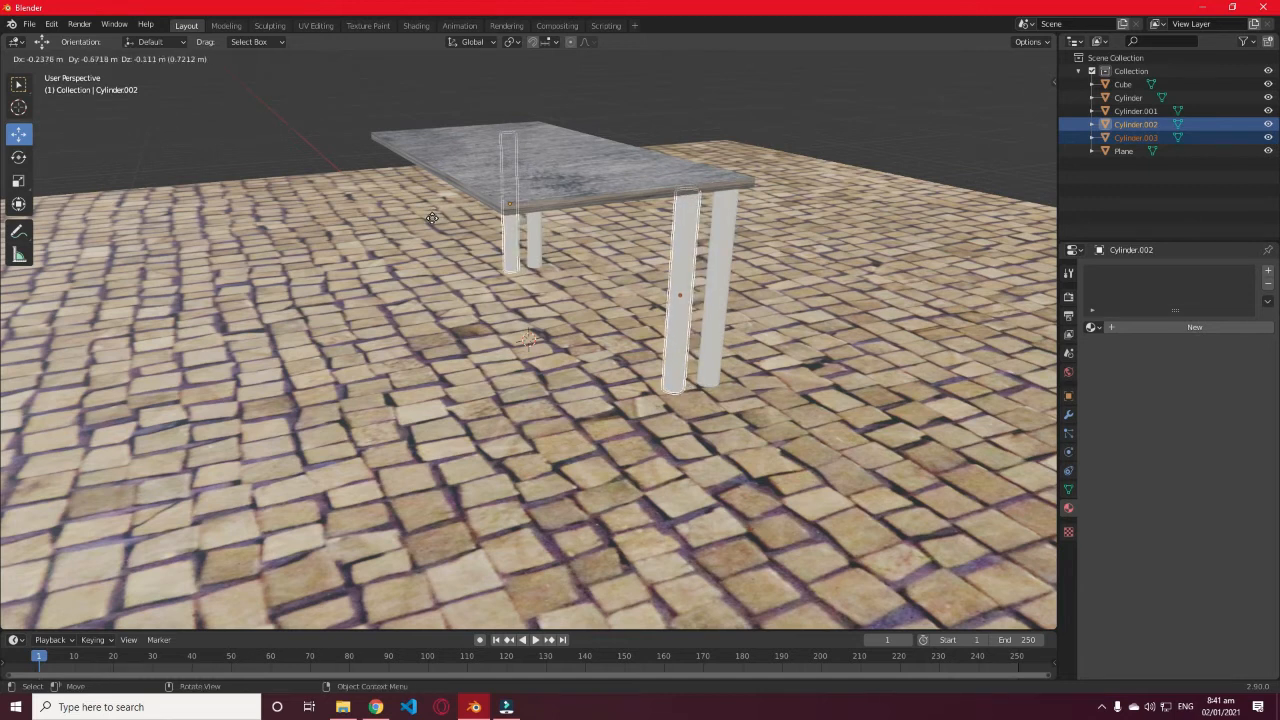
{"action": "key", "text": "y"}
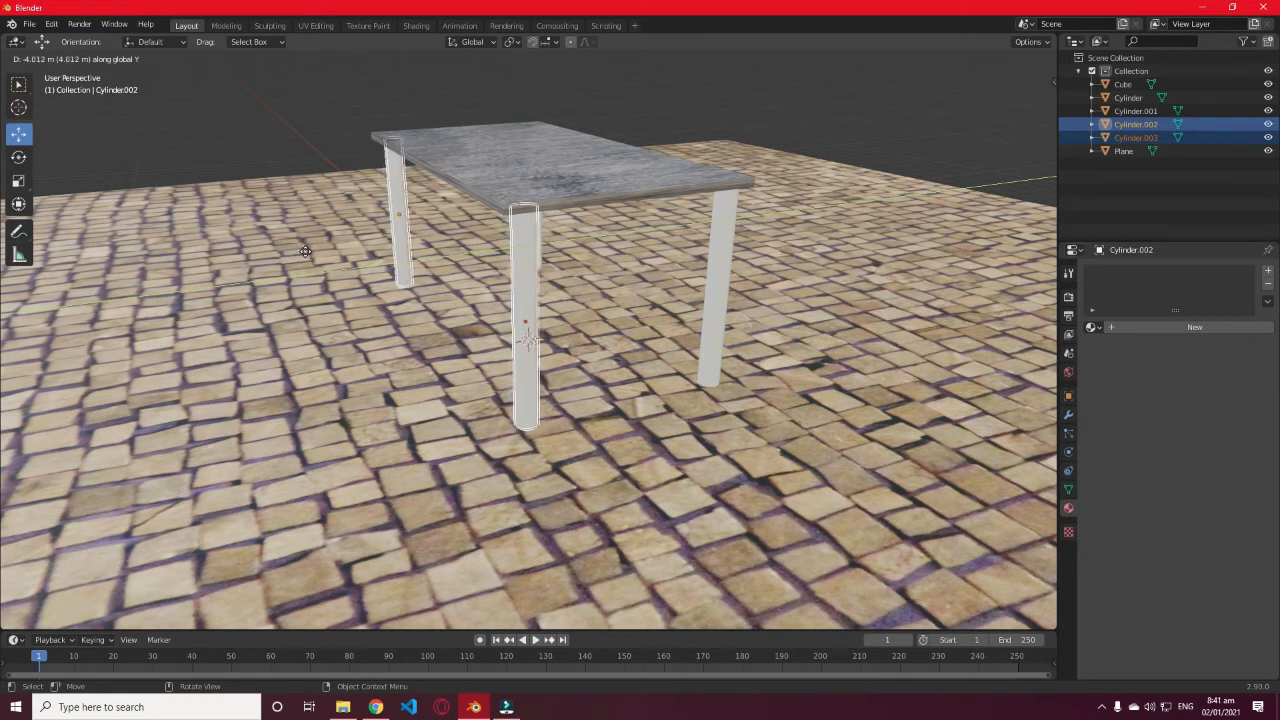
{"action": "left_click", "coordinate": [307, 256]}
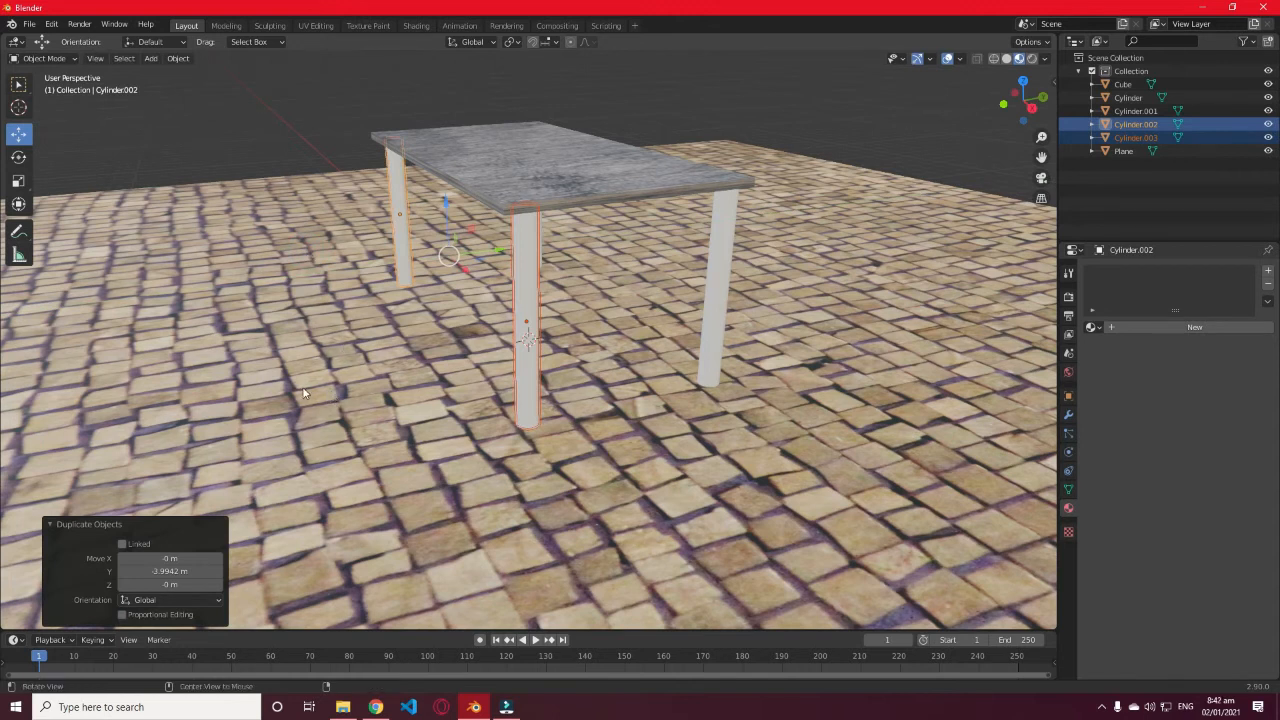
Step: Select all four table legs and join them into a single object
{"action": "middle_click_drag", "start_coordinate": [291, 356], "coordinate": [201, 401]}
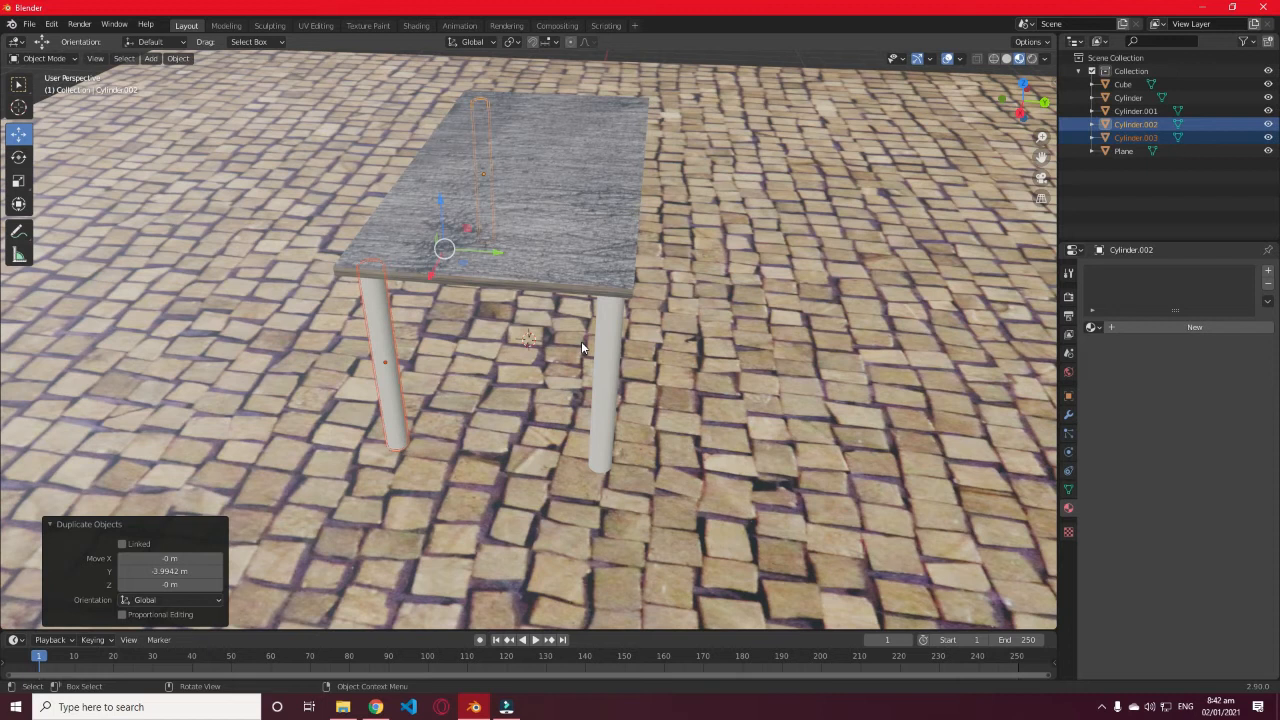
{"action": "key", "text": "shift"}
{"action": "key", "text": "shift"}
{"action": "left_click", "coordinate": [602, 345], "text": "shift"}
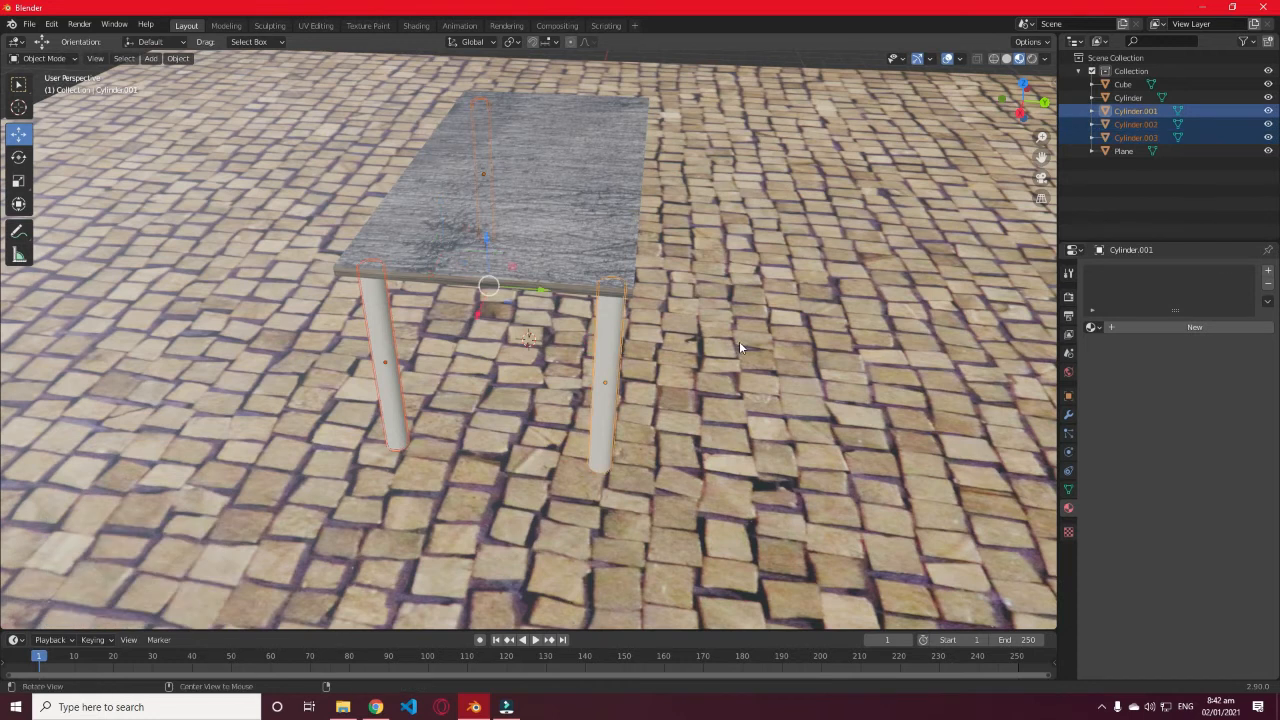
{"action": "middle_click_drag", "start_coordinate": [780, 343], "coordinate": [654, 312]}
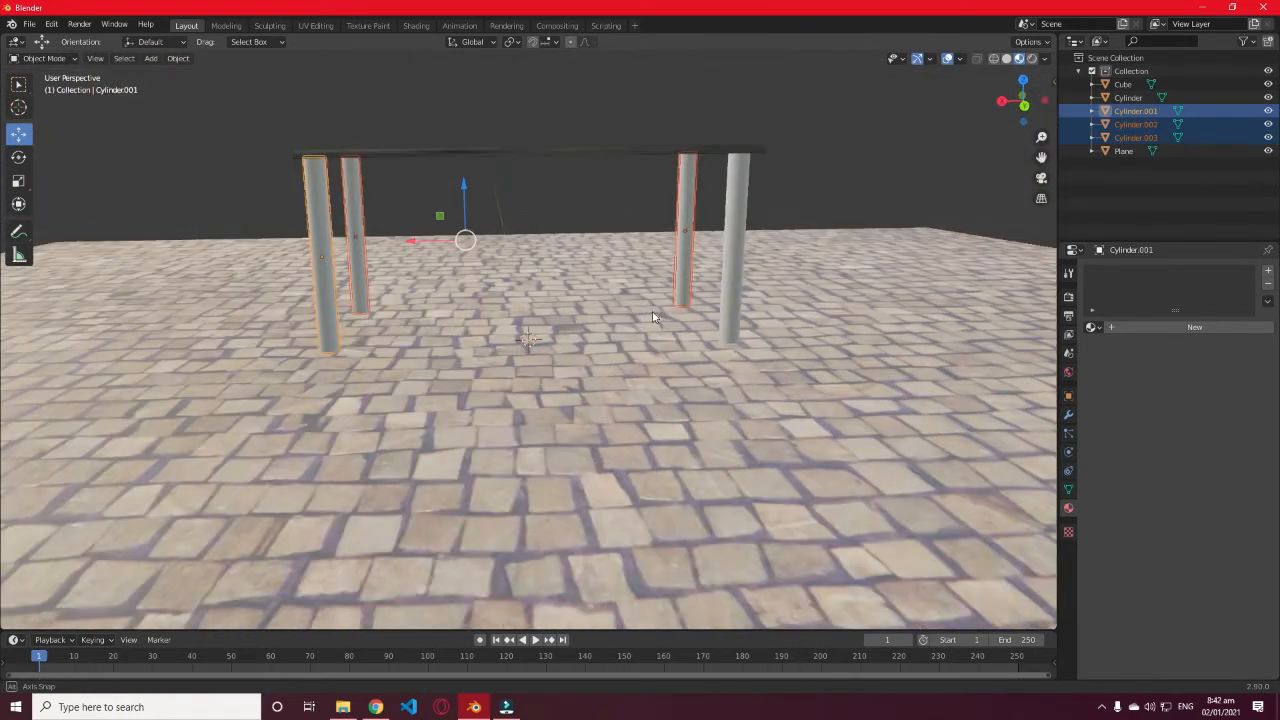
{"action": "left_click", "coordinate": [732, 244], "text": "shift"}
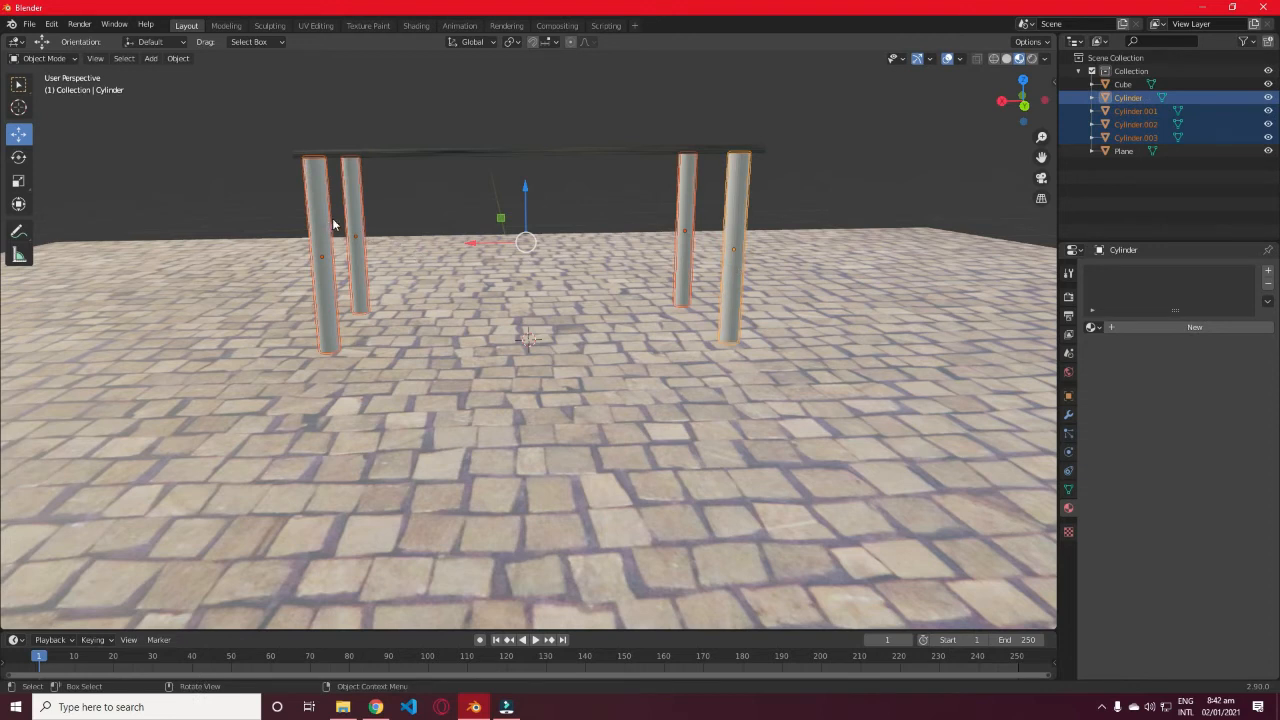
{"action": "key", "text": "ctrl+j"}
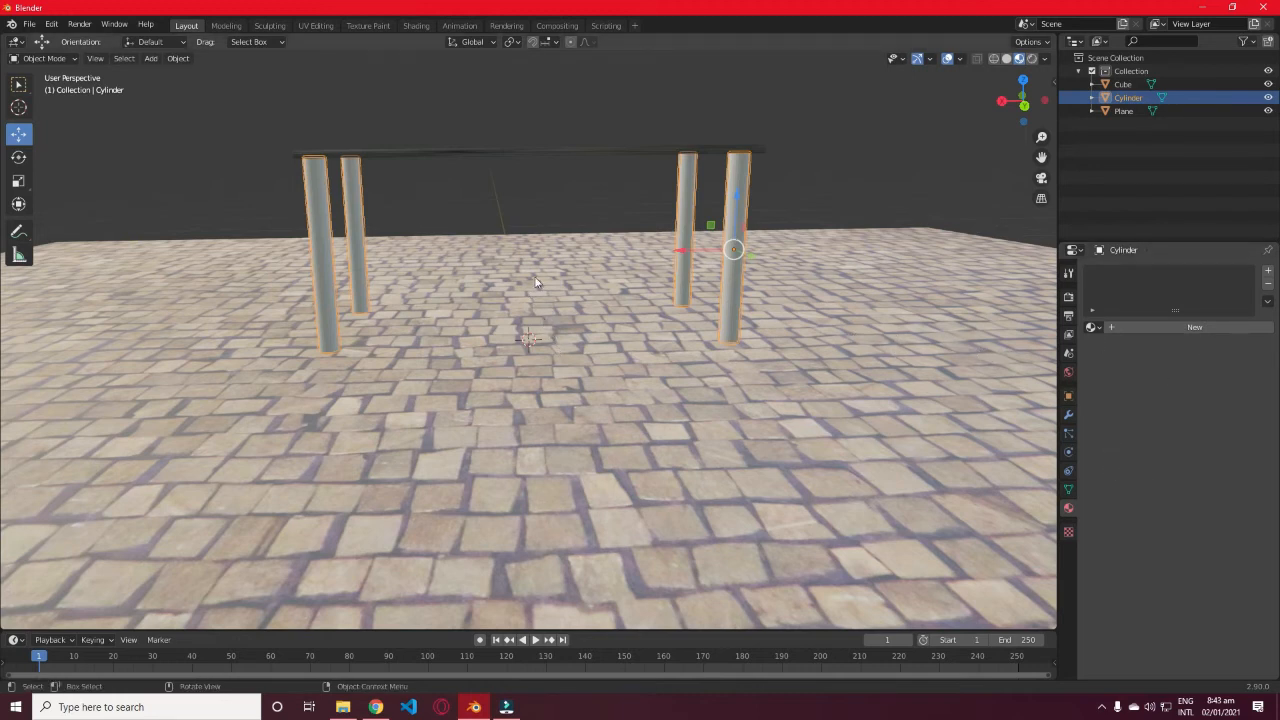
Step: Create a new material for the joined legs and set its base color to an Image Texture
{"action": "left_click", "coordinate": [1183, 325]}
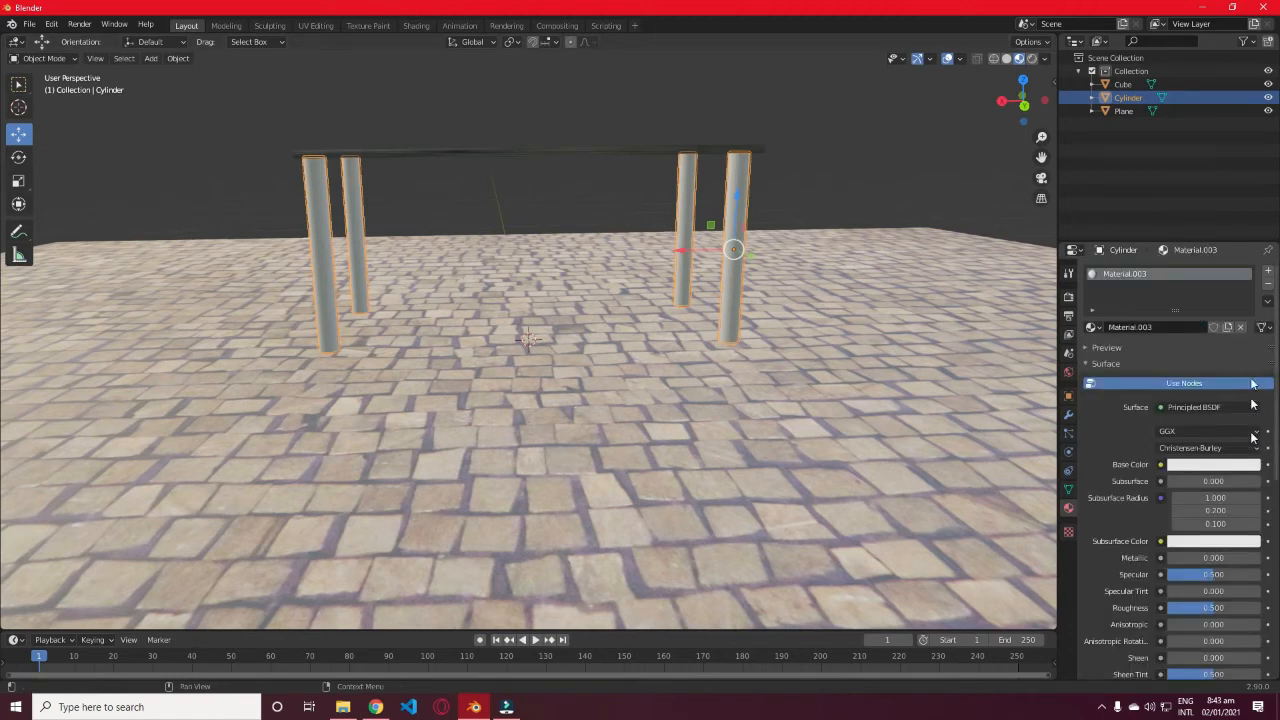
{"action": "left_click", "coordinate": [1160, 464]}
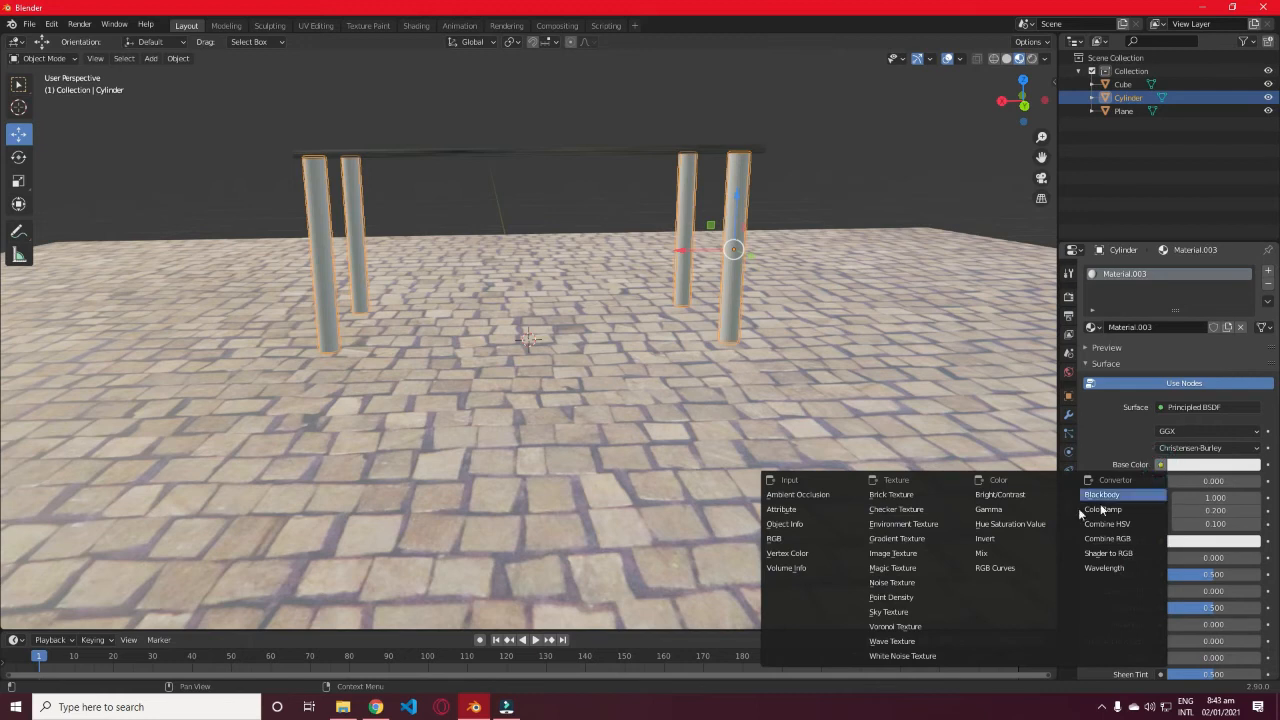
{"action": "left_click", "coordinate": [873, 552]}
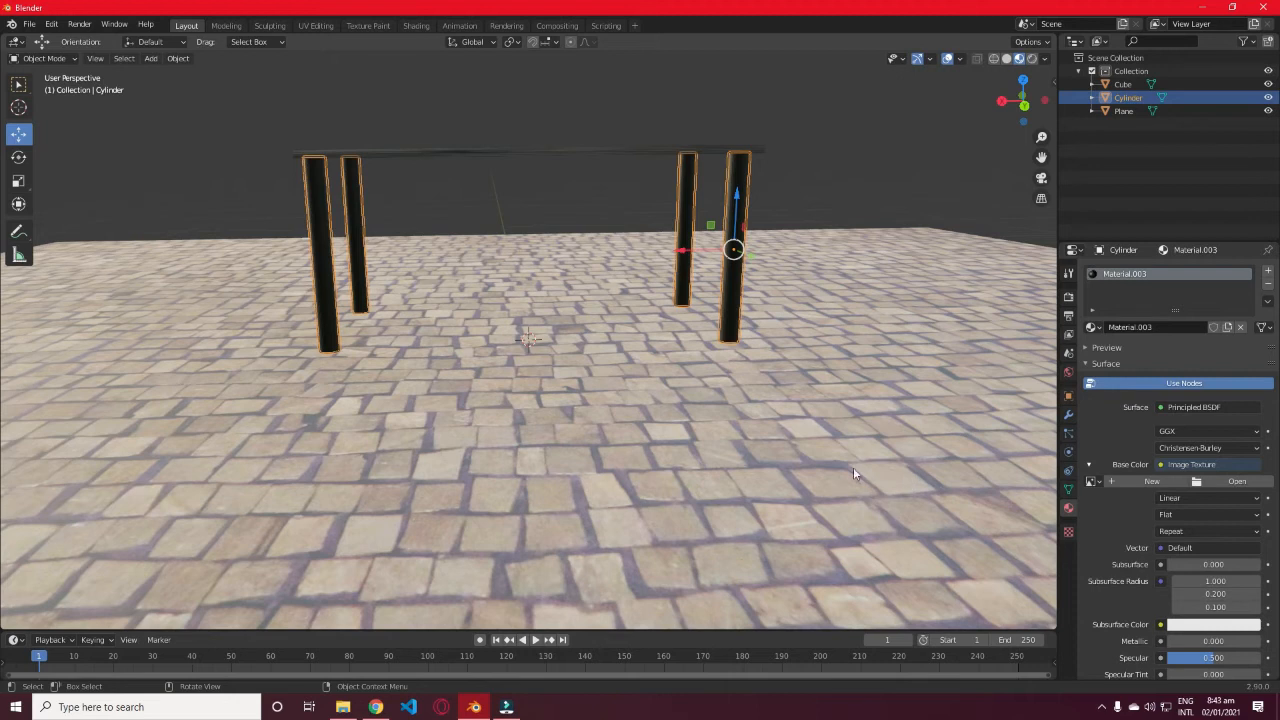
Step: Load the dark wood image used on the tabletop from the textures folder in Downloads as the legs' base color texture
{"action": "left_click", "coordinate": [1228, 488]}
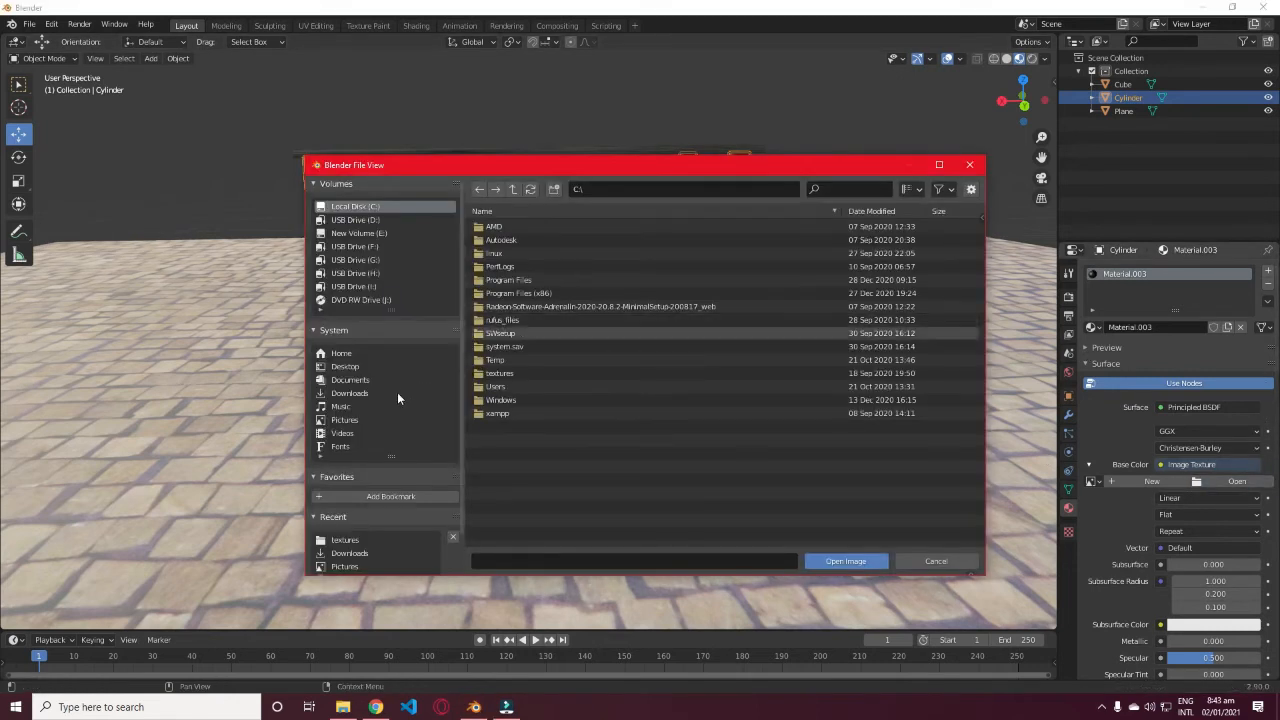
{"action": "left_click", "coordinate": [349, 393]}
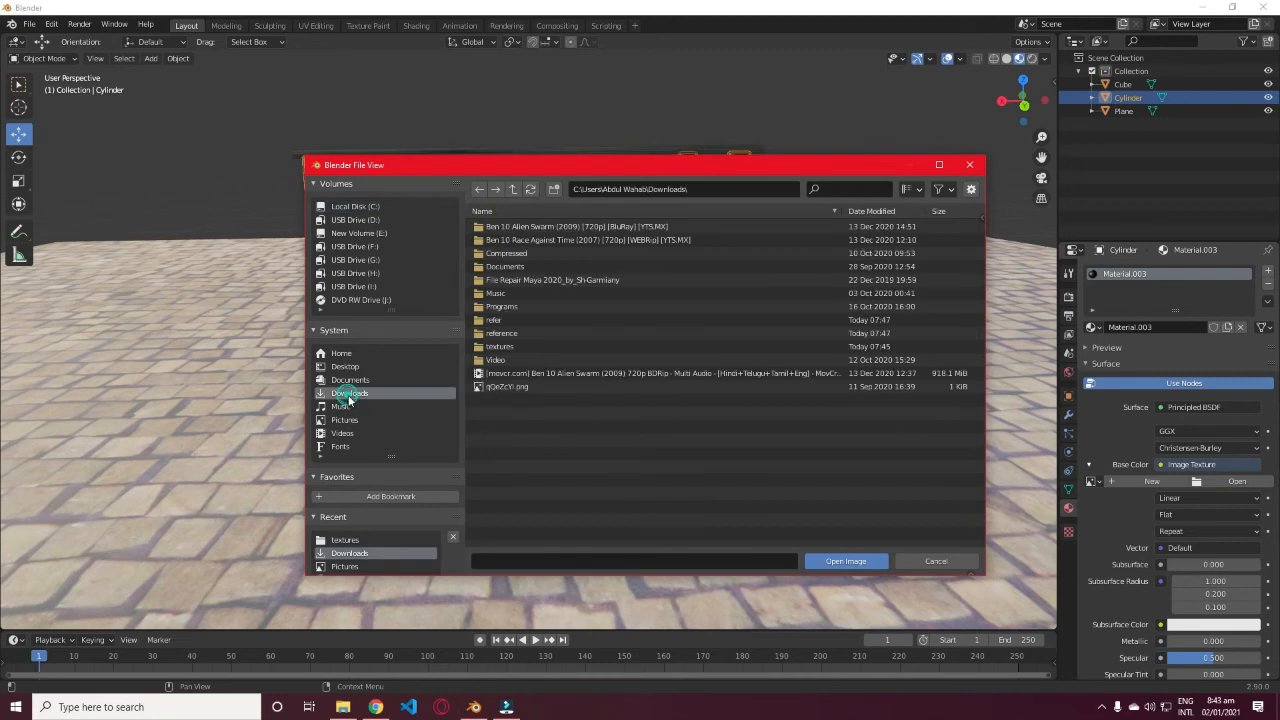
{"action": "left_click", "coordinate": [495, 346]}
{"action": "double_click", "coordinate": [495, 346]}
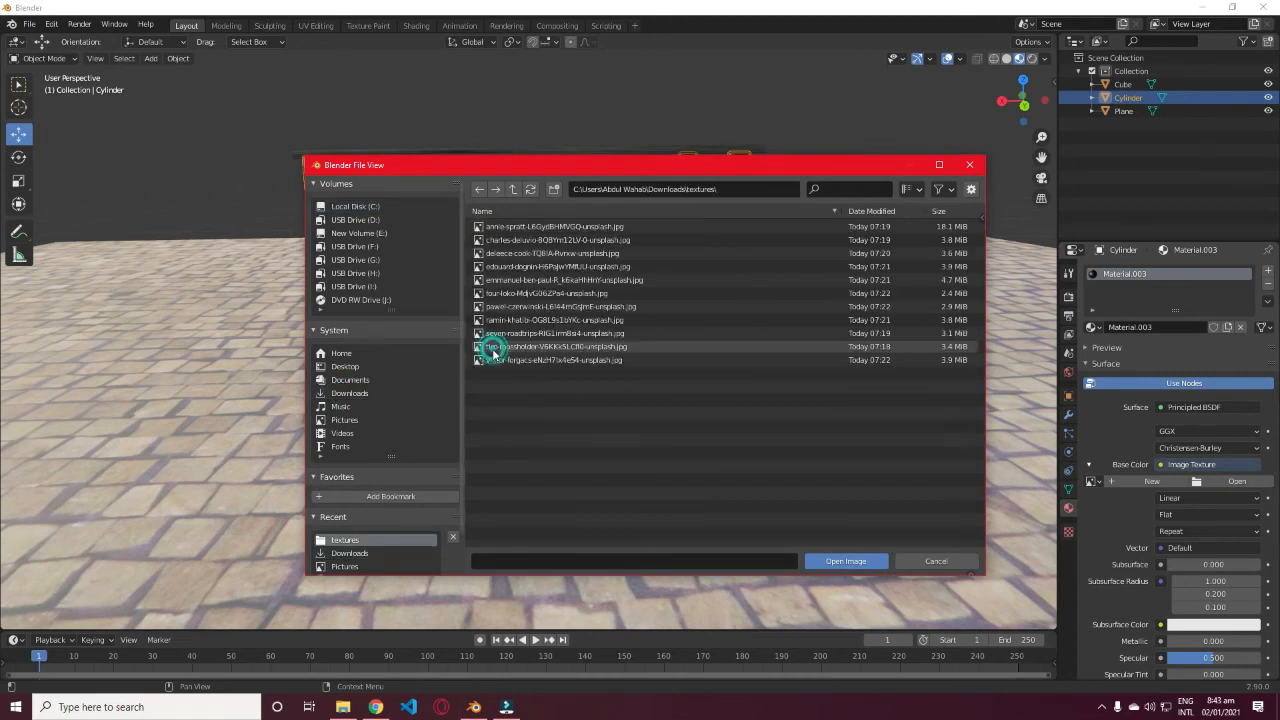
{"action": "left_click", "coordinate": [348, 708]}
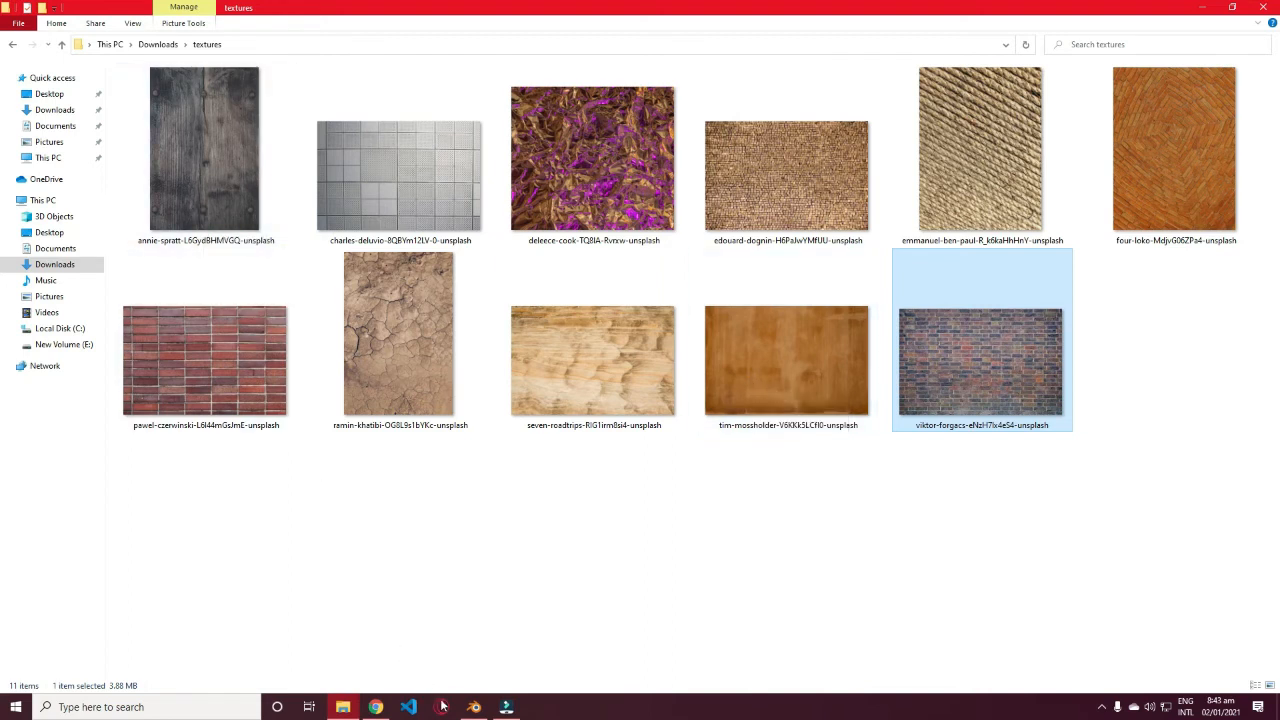
{"action": "left_click", "coordinate": [474, 707]}
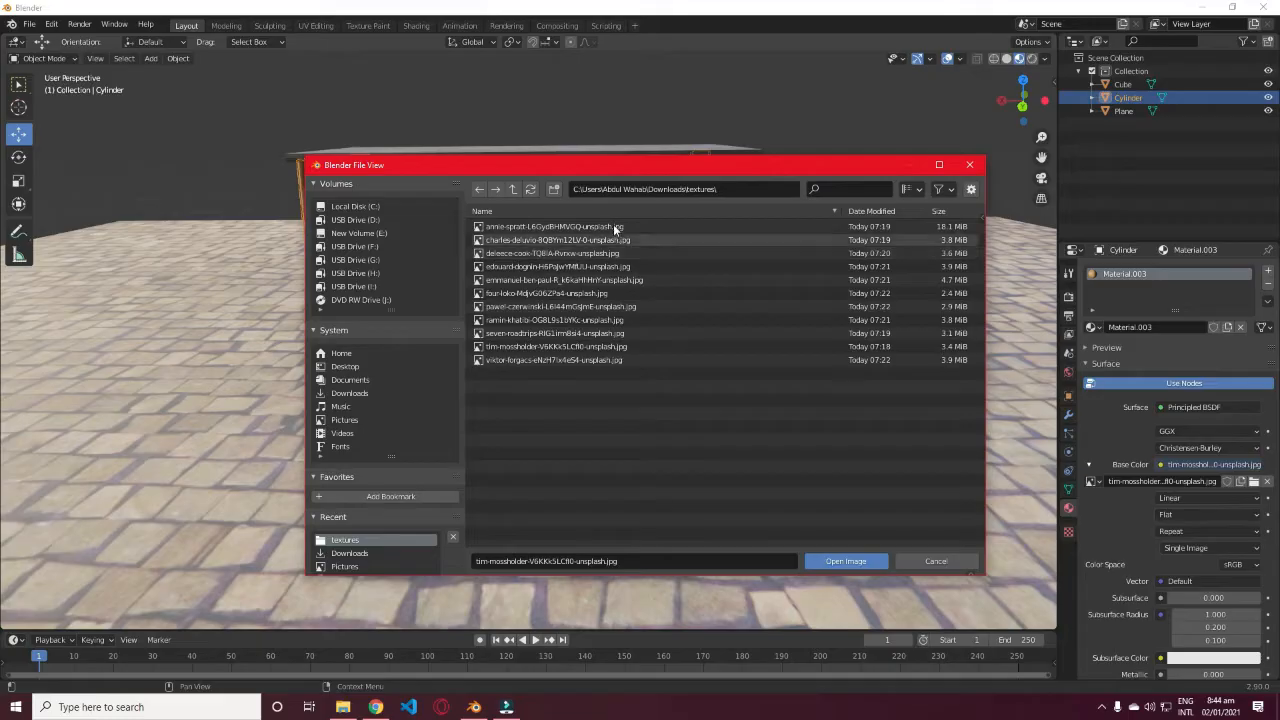
{"action": "left_click", "coordinate": [610, 223]}
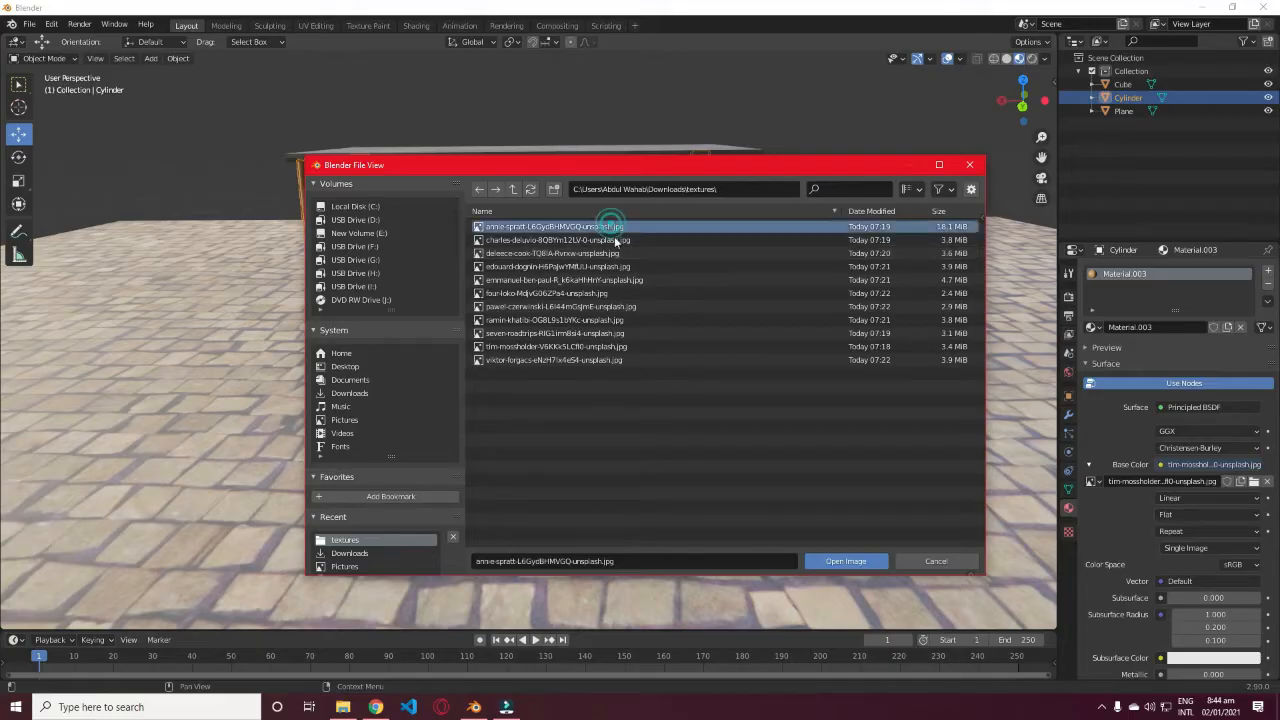
{"action": "left_click", "coordinate": [848, 561]}
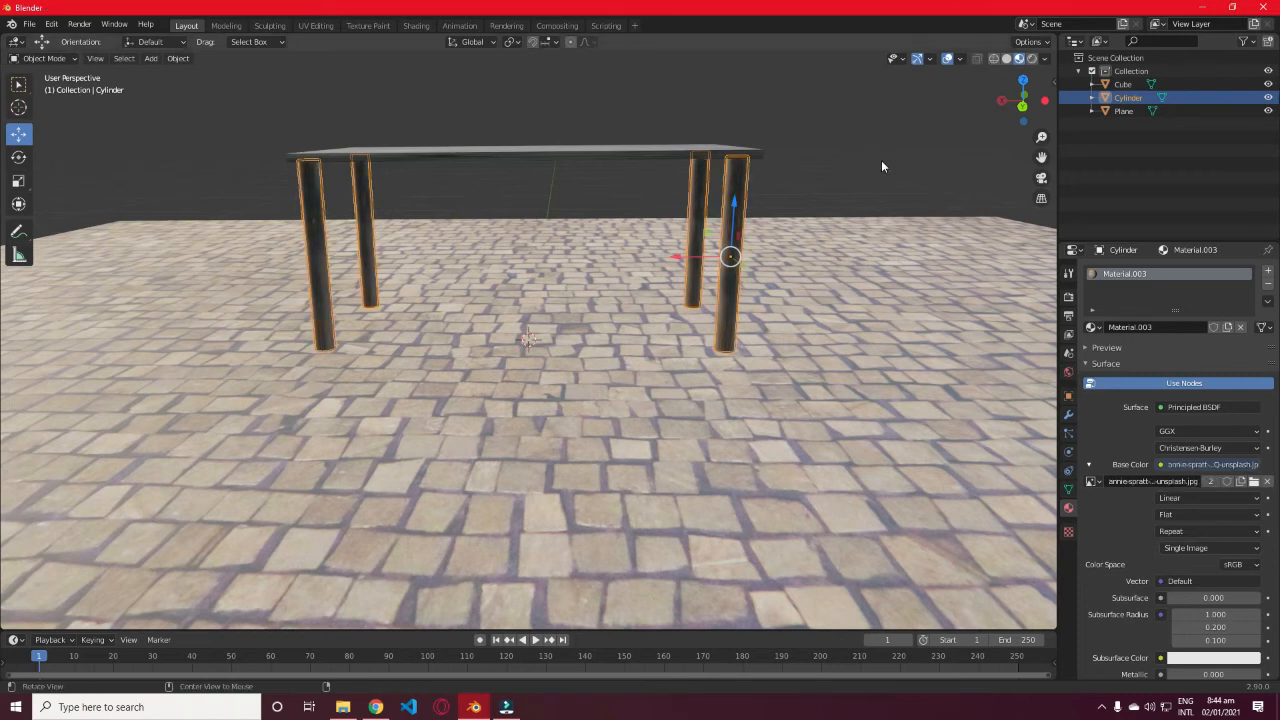
{"action": "mouse_move", "coordinate": [881, 160]}
{"action": "middle_mouse_down"}
{"action": "mouse_move", "coordinate": [806, 194]}
{"action": "mouse_move", "coordinate": [657, 162]}
{"action": "mouse_move", "coordinate": [557, 174]}
{"action": "mouse_move", "coordinate": [643, 210]}
{"action": "mouse_move", "coordinate": [791, 149]}
{"action": "mouse_move", "coordinate": [866, 195]}
{"action": "mouse_move", "coordinate": [881, 189]}
{"action": "mouse_move", "coordinate": [877, 169]}
{"action": "middle_mouse_up"}
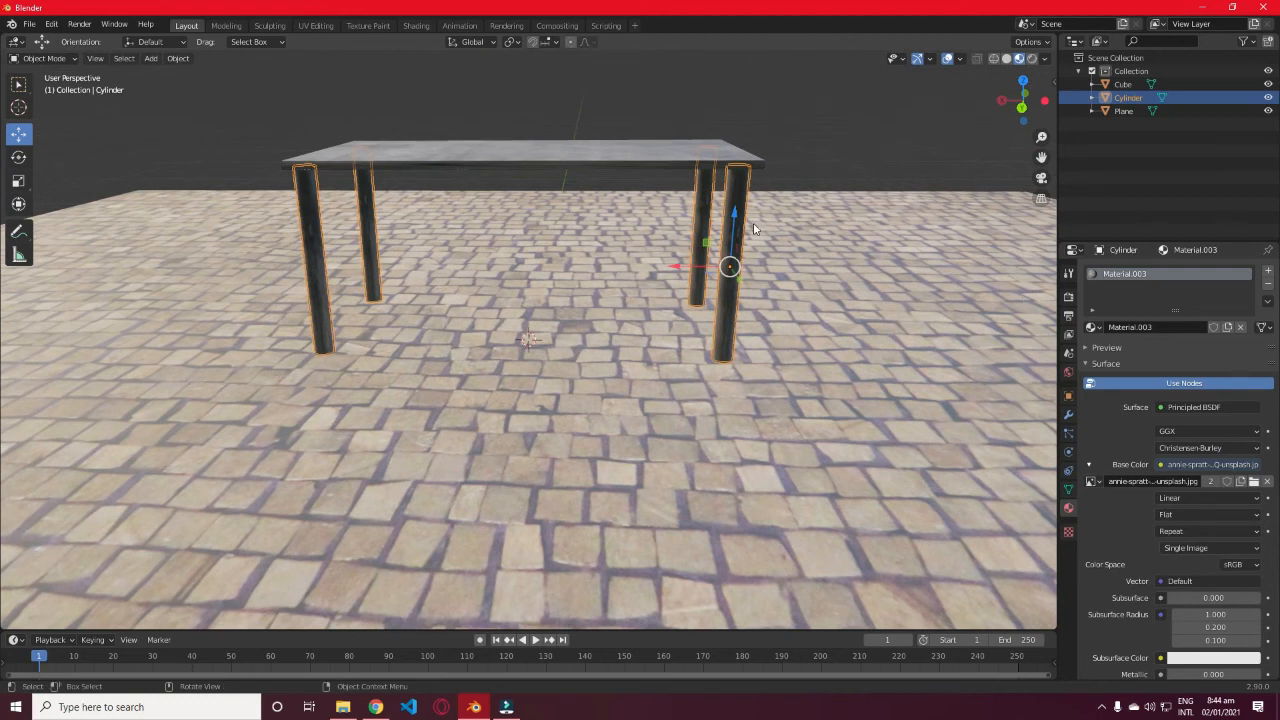
{"action": "left_click_drag", "start_coordinate": [734, 217], "coordinate": [763, 217]}
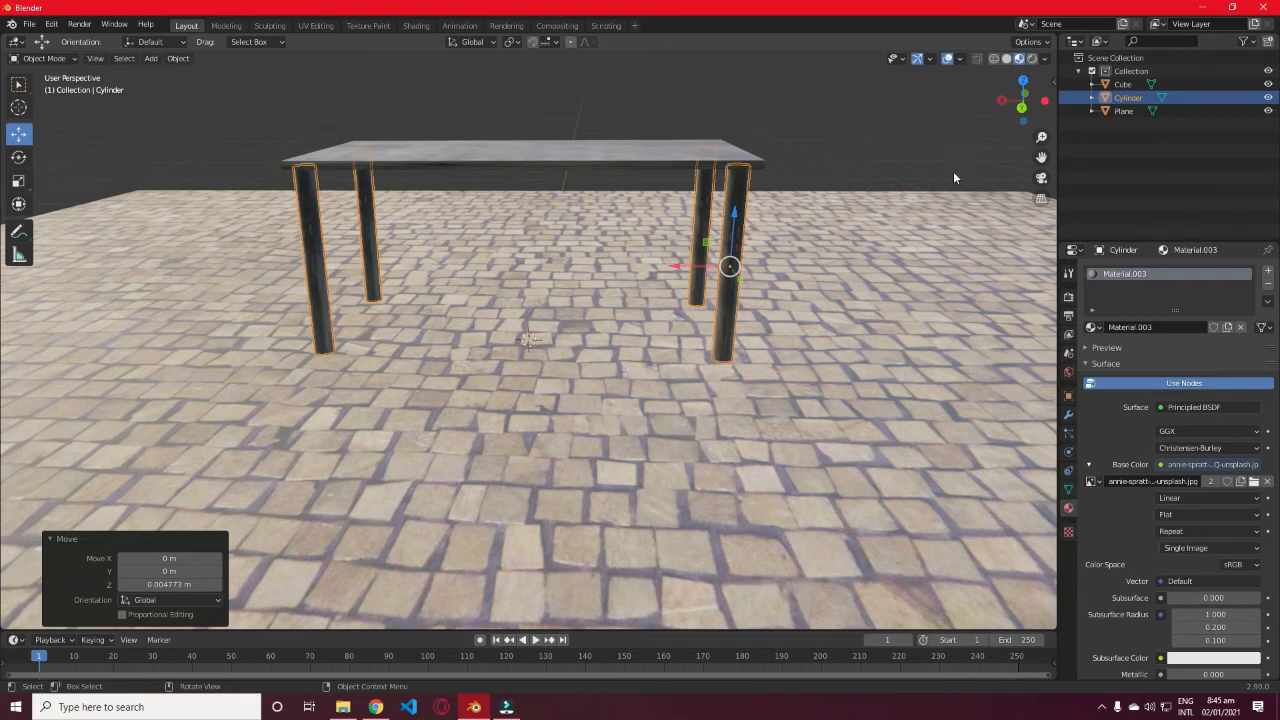
{"action": "key", "text": "ctrl"}
{"action": "key", "text": "ctrl+z"}
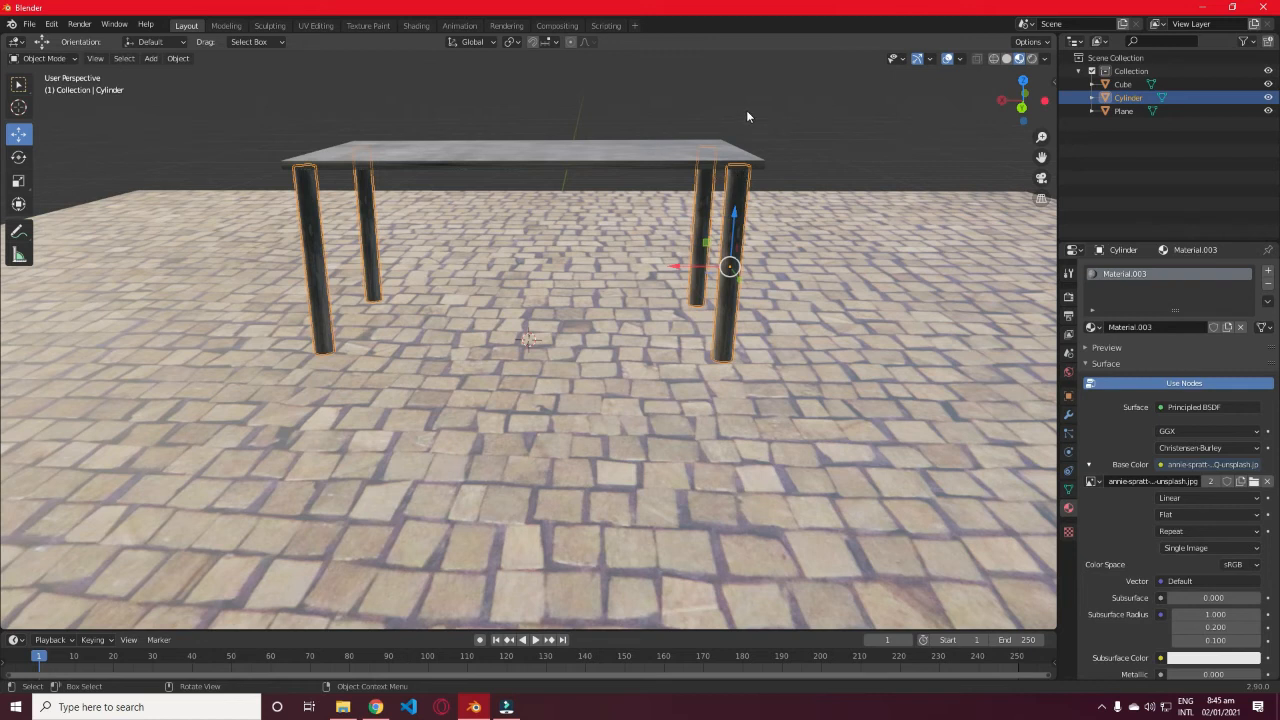
Step: Join the legs and tabletop into one object, then shift the table along X and lower it about 0.33 m along Z
{"action": "left_click", "coordinate": [555, 147], "text": "shift"}
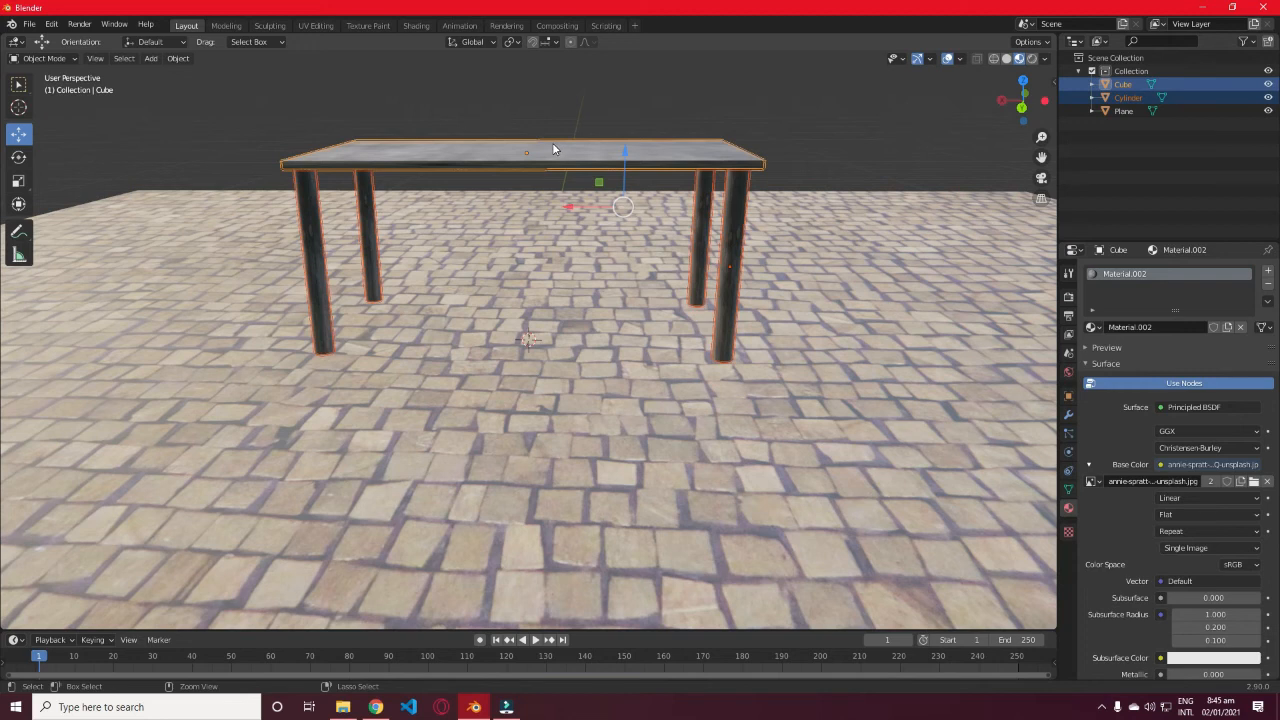
{"action": "key", "text": "ctrl+j"}
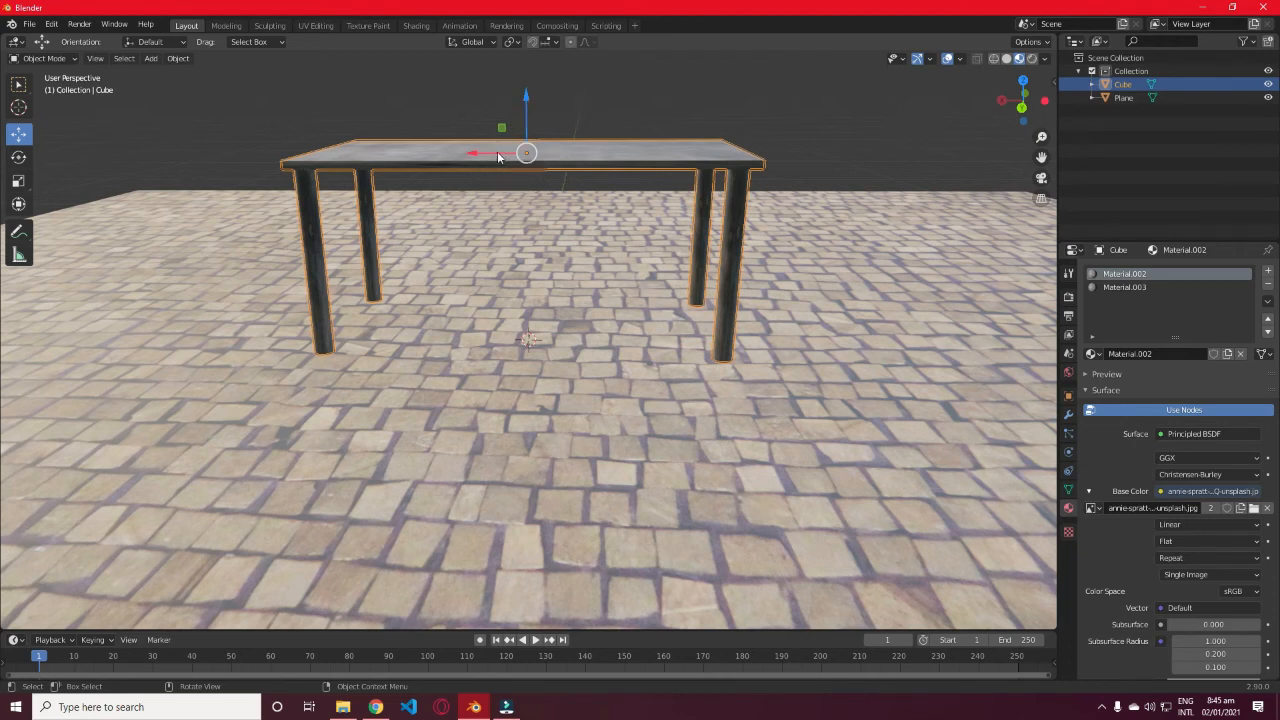
{"action": "left_click_drag", "start_coordinate": [501, 158], "coordinate": [497, 125]}
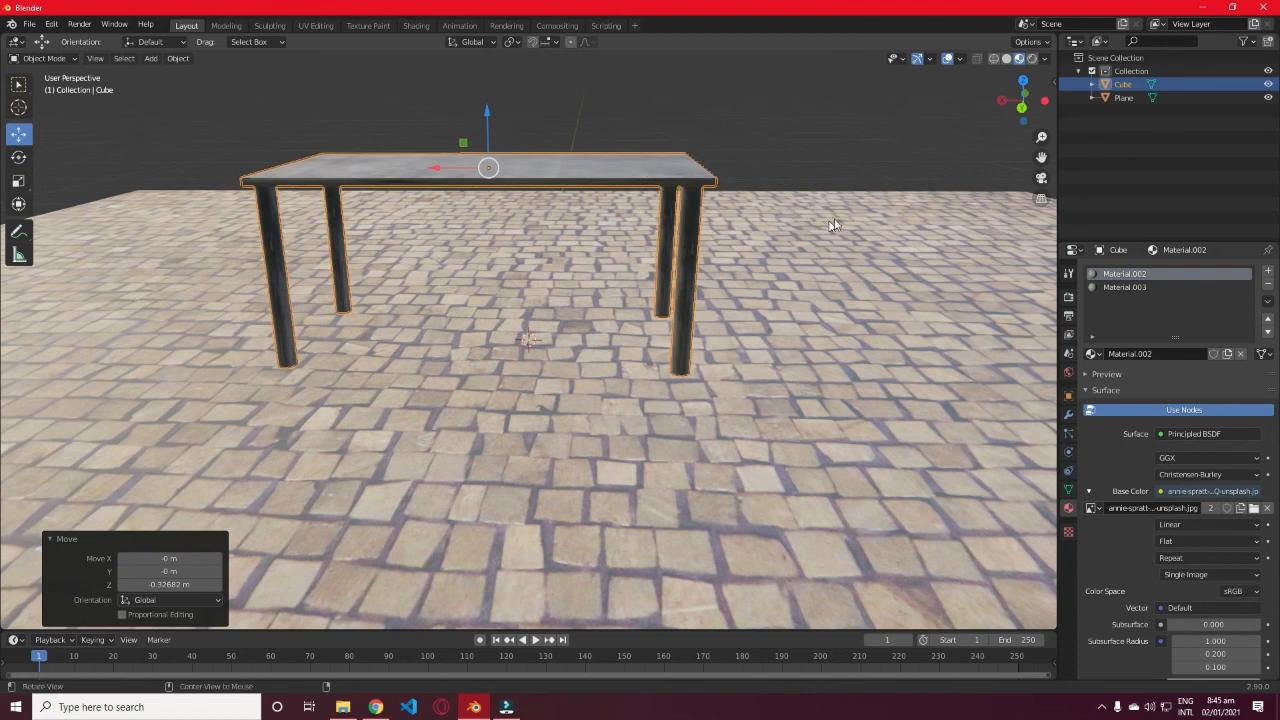
{"action": "middle_click_drag", "start_coordinate": [831, 203], "coordinate": [676, 228]}
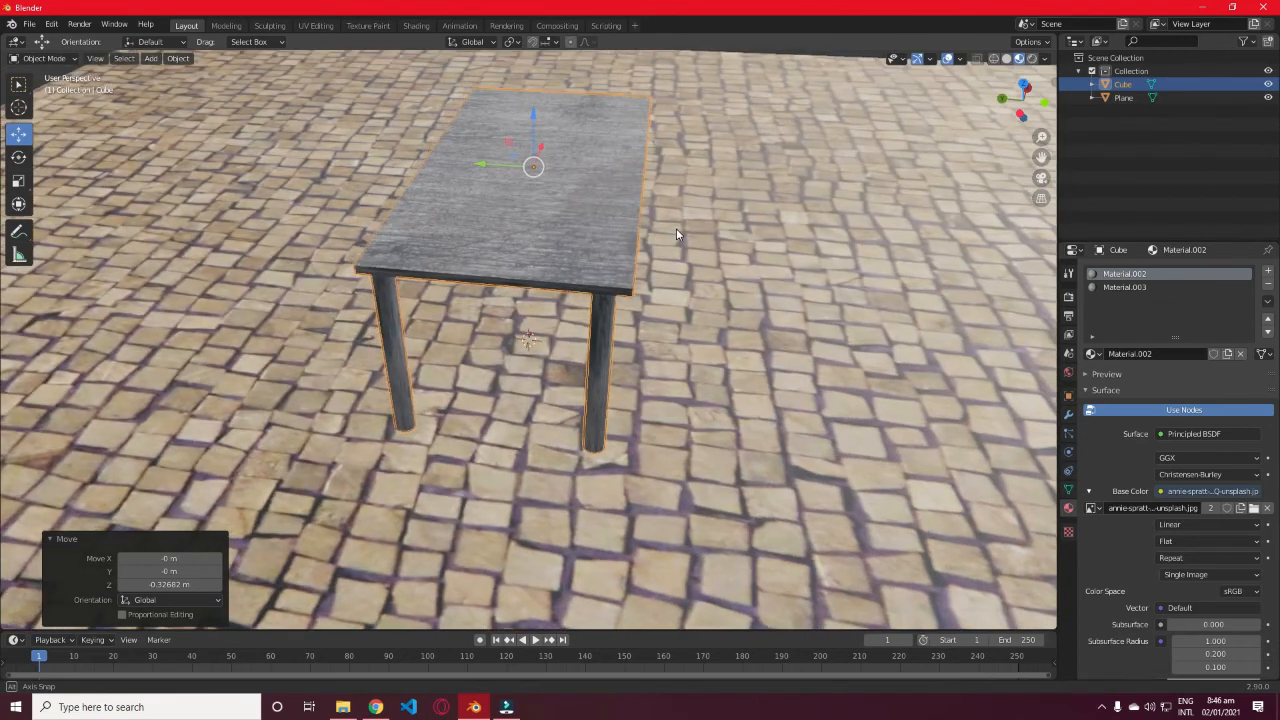